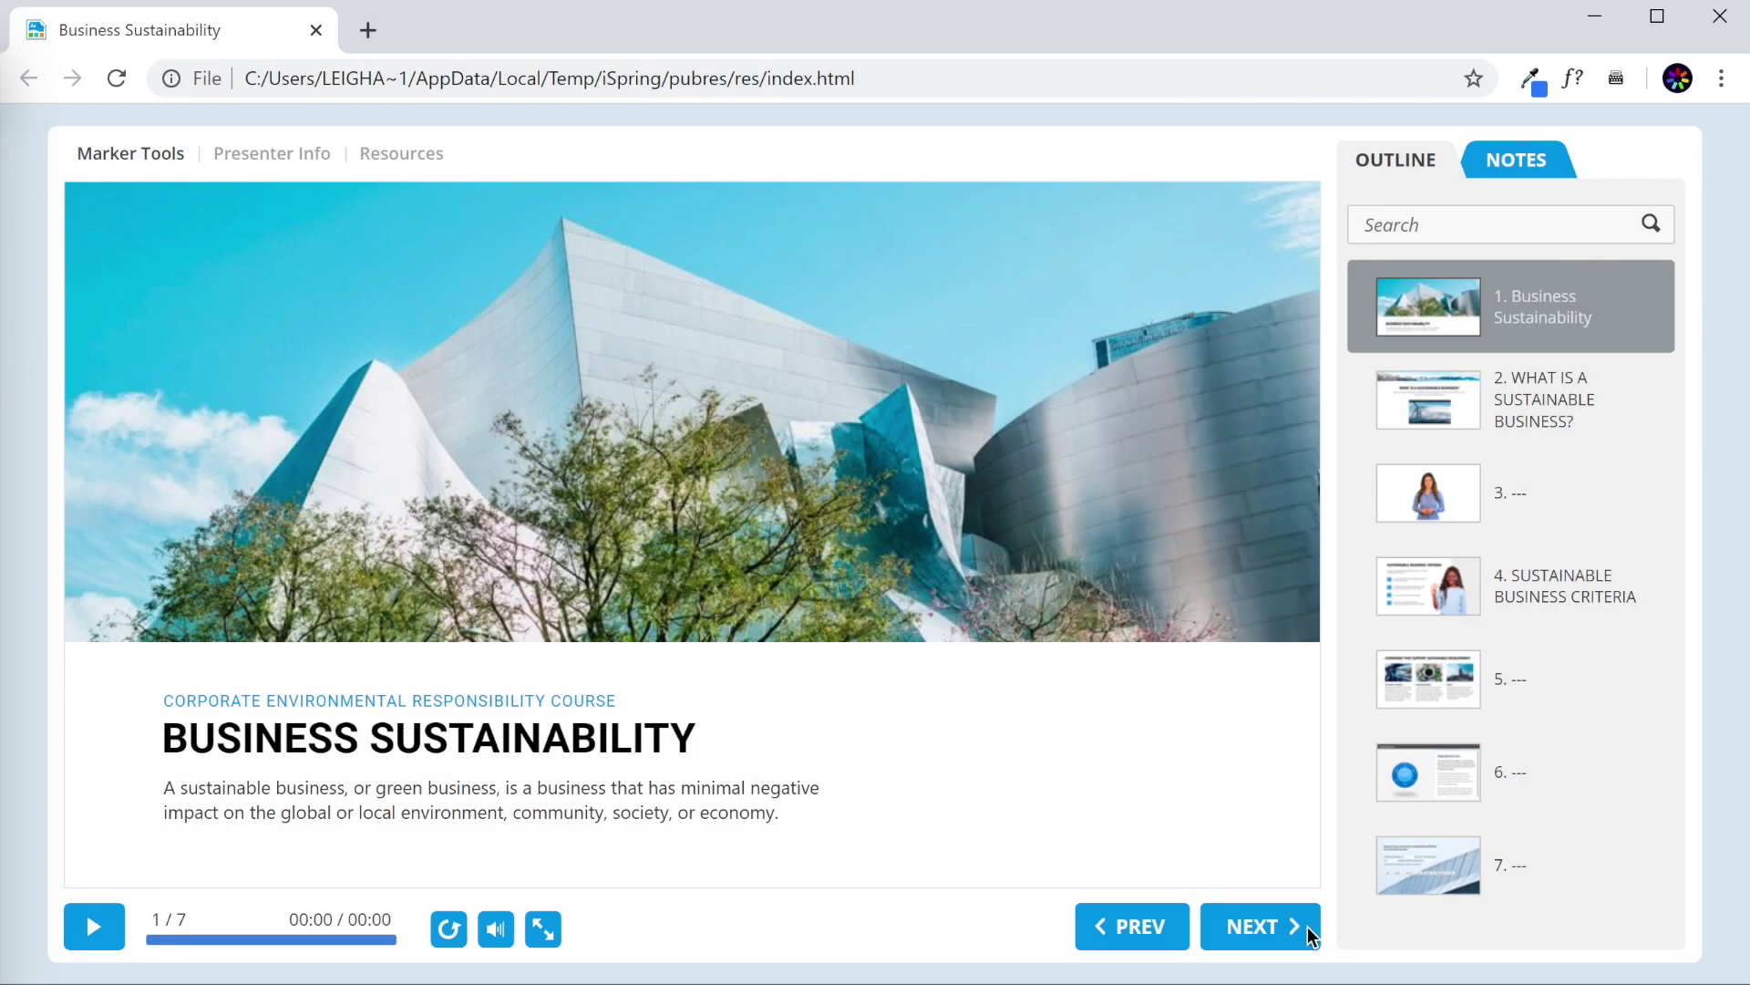
Advance the Business Sustainability course to the Sustainable Business Criteria slide.
left_click(1307, 926)
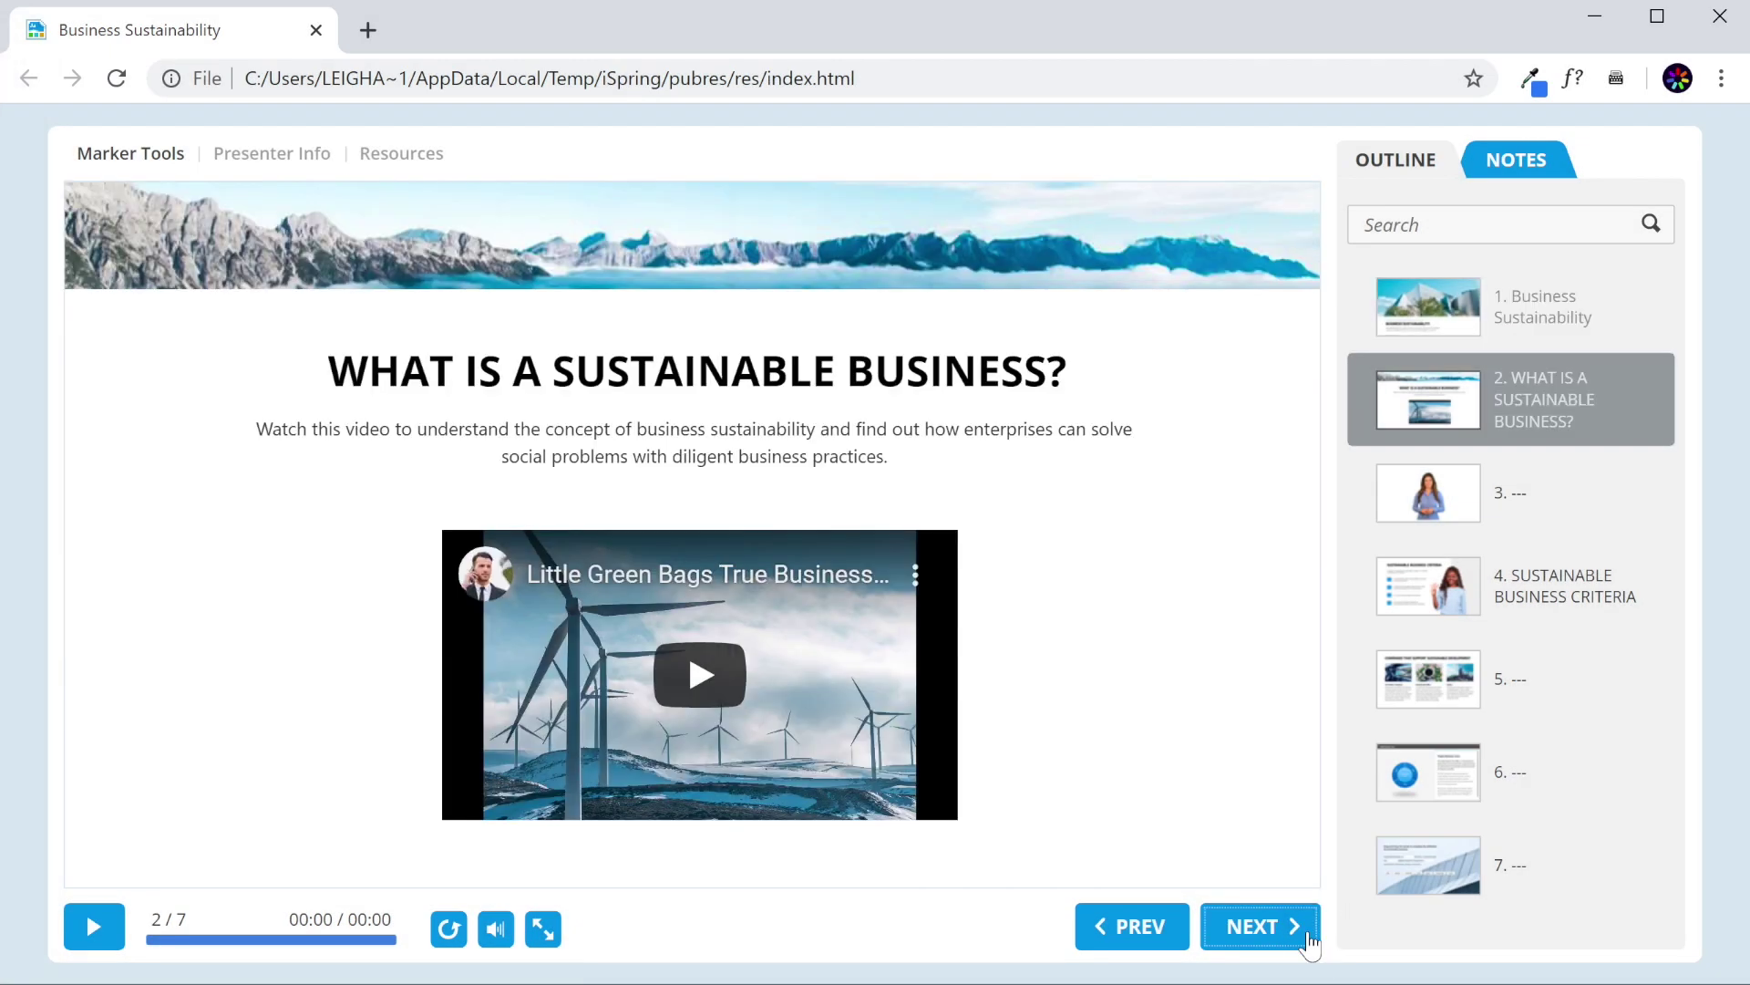
left_click(1309, 936)
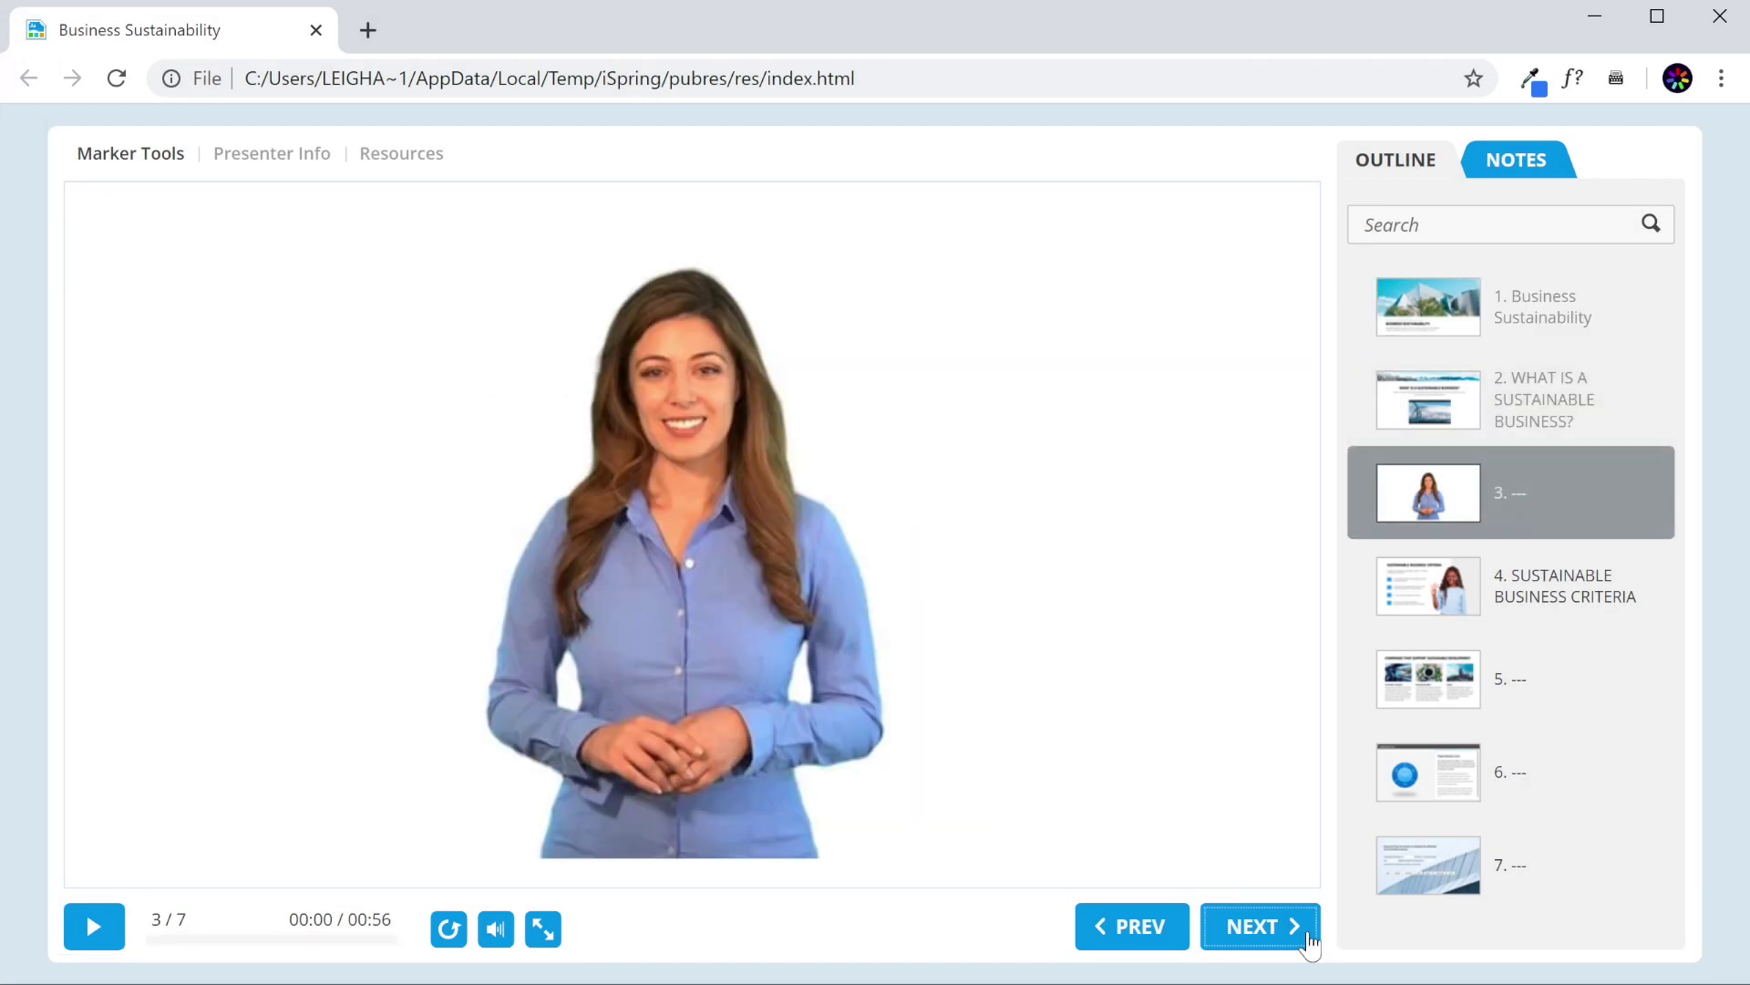
left_click(1307, 930)
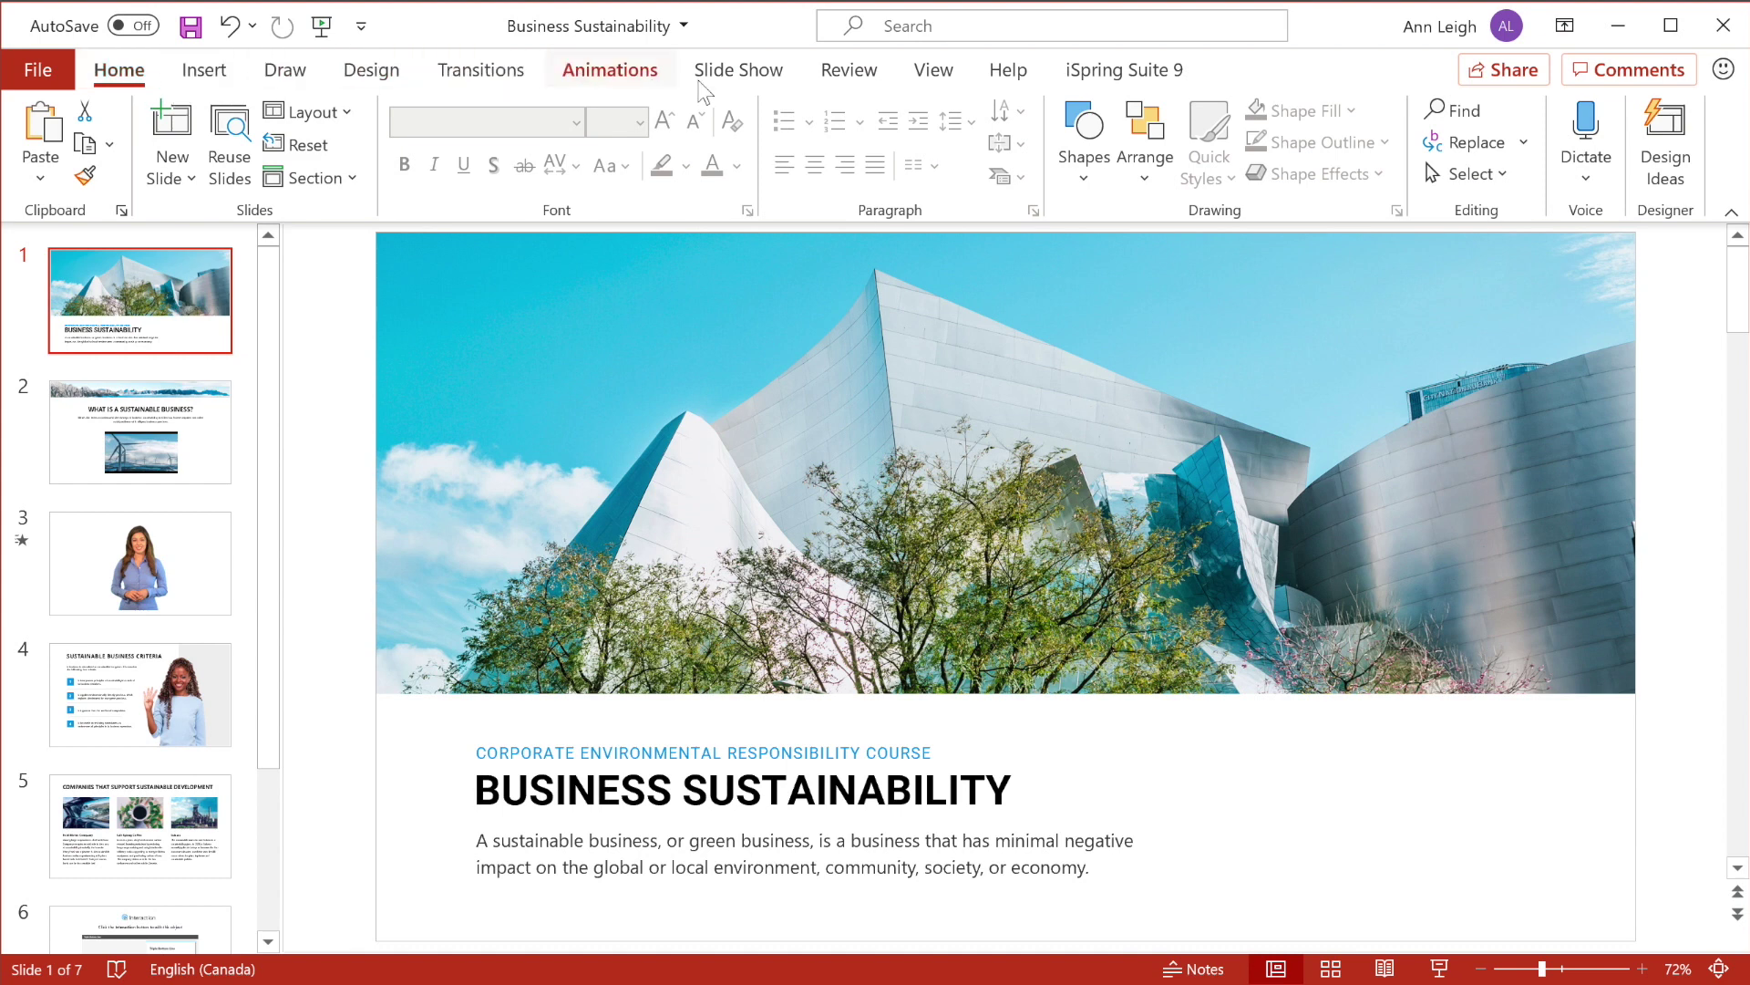
View slides 2–4 under the iSpring Suite 9 tools, then drag 'green' into the first quiz blank.
left_click(1085, 80)
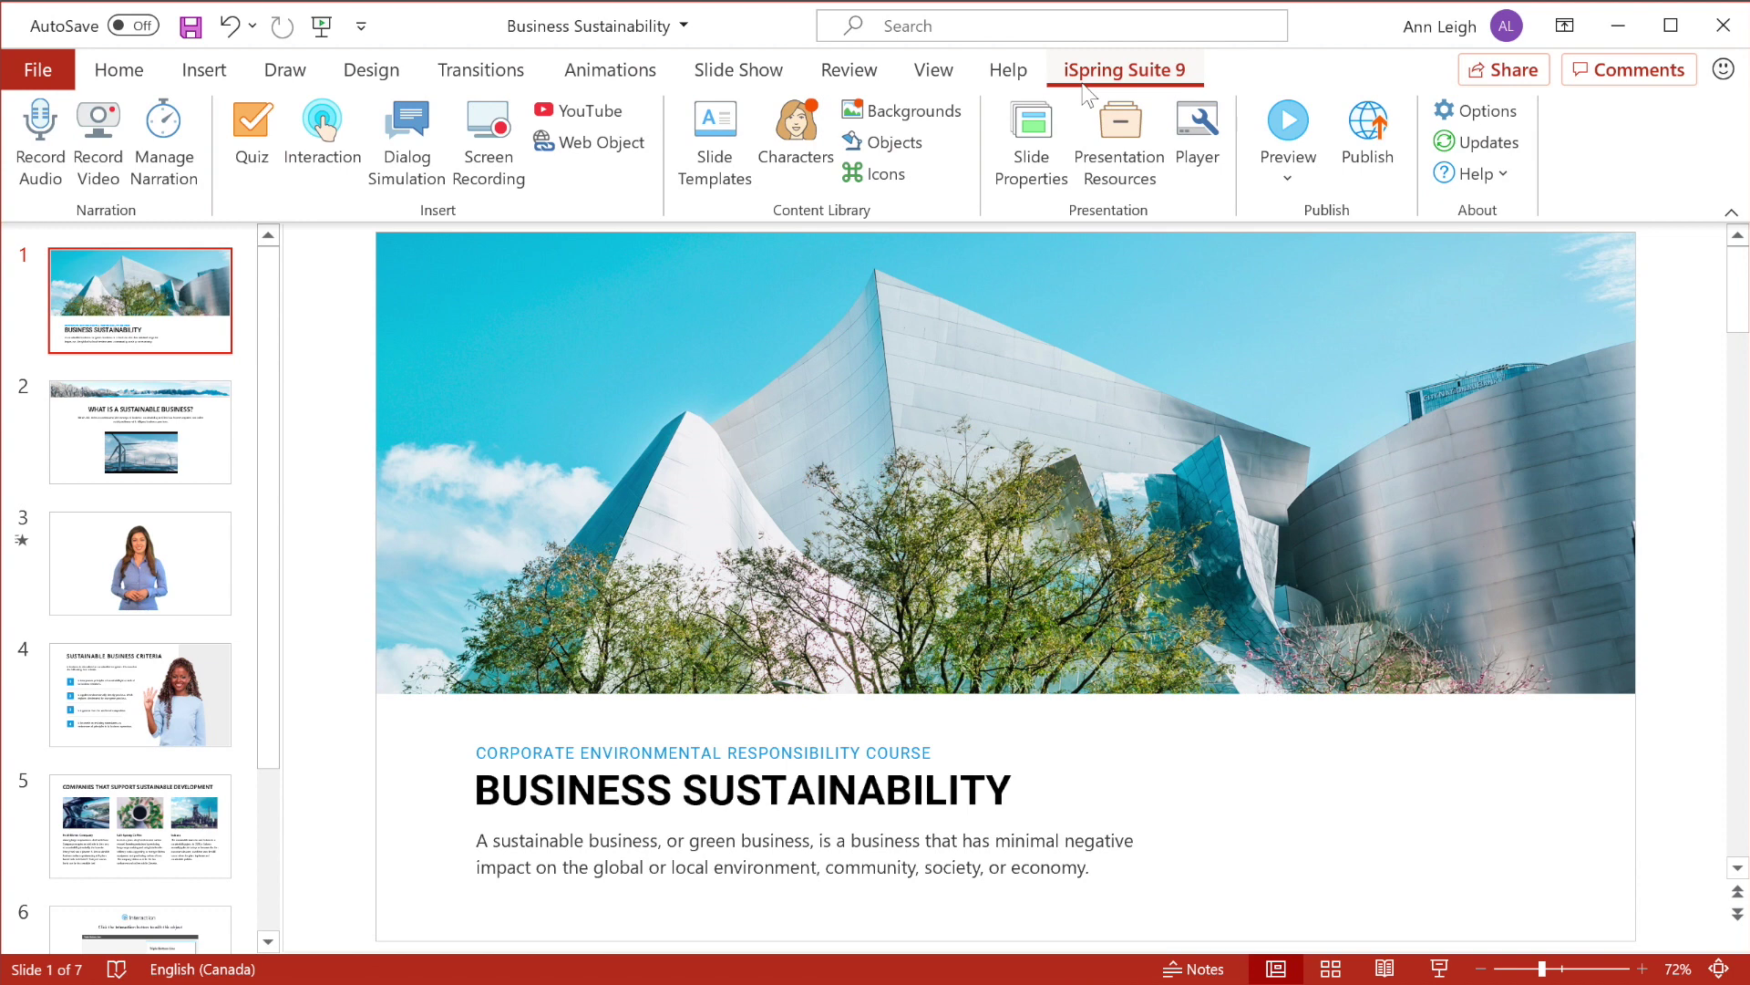
left_click(164, 430)
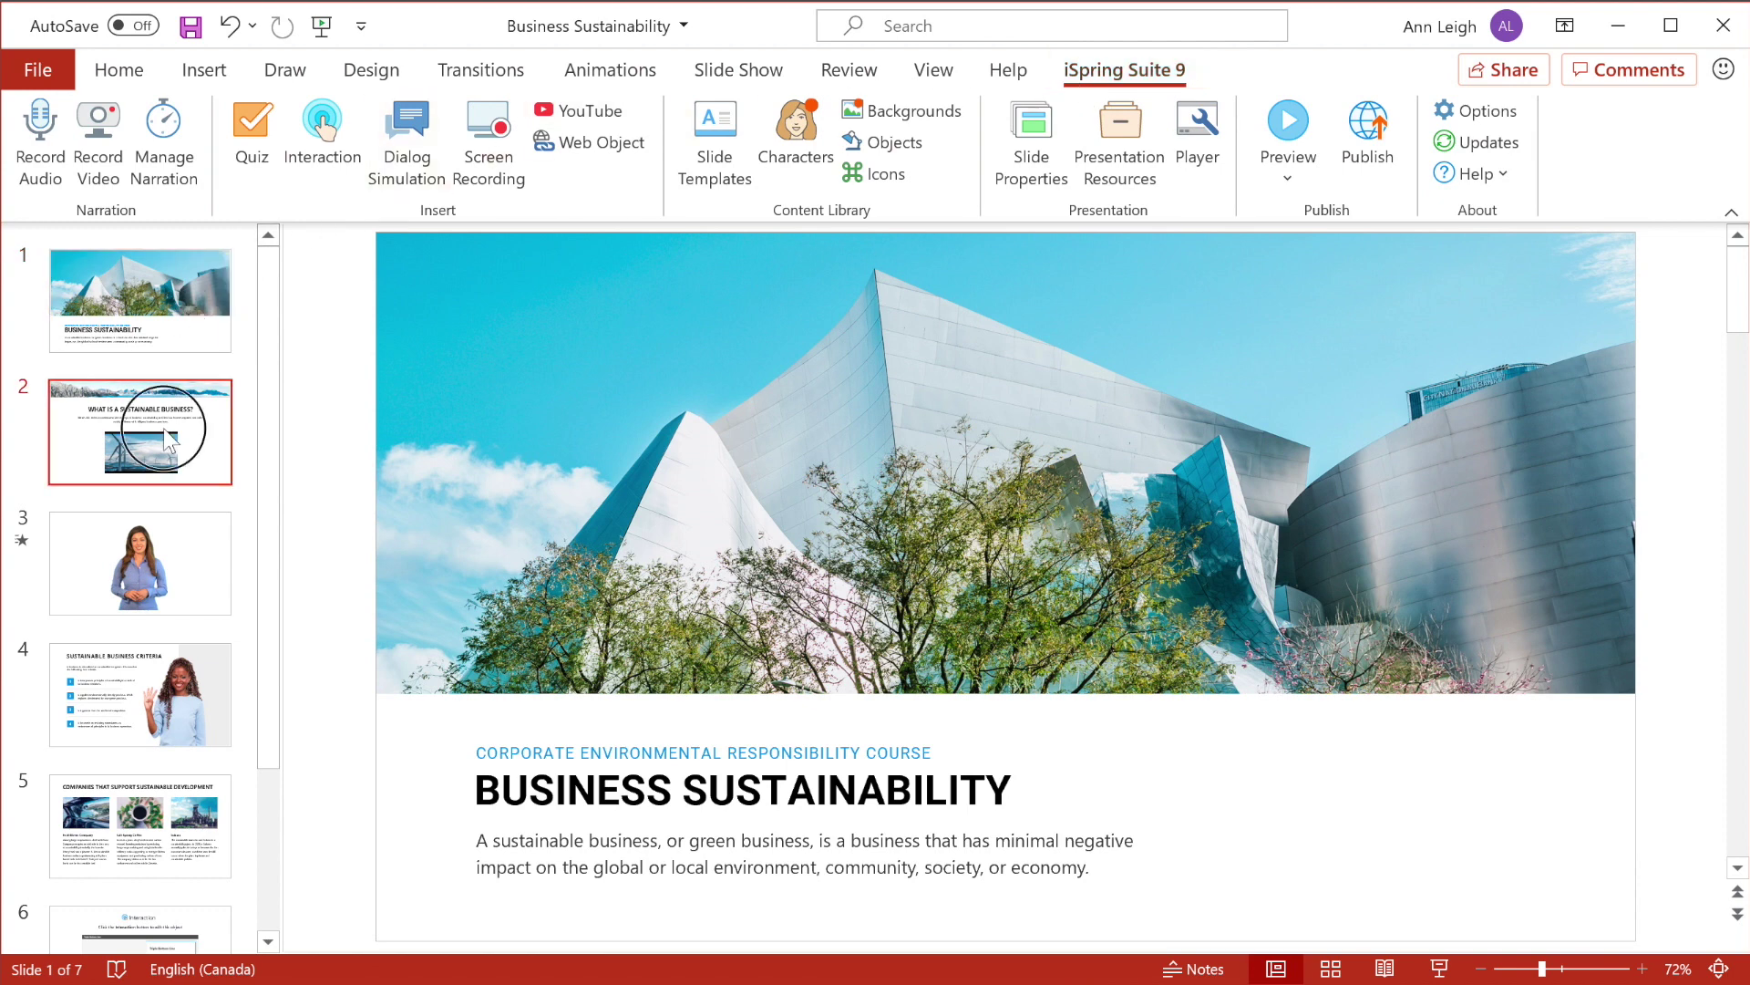
left_click(166, 542)
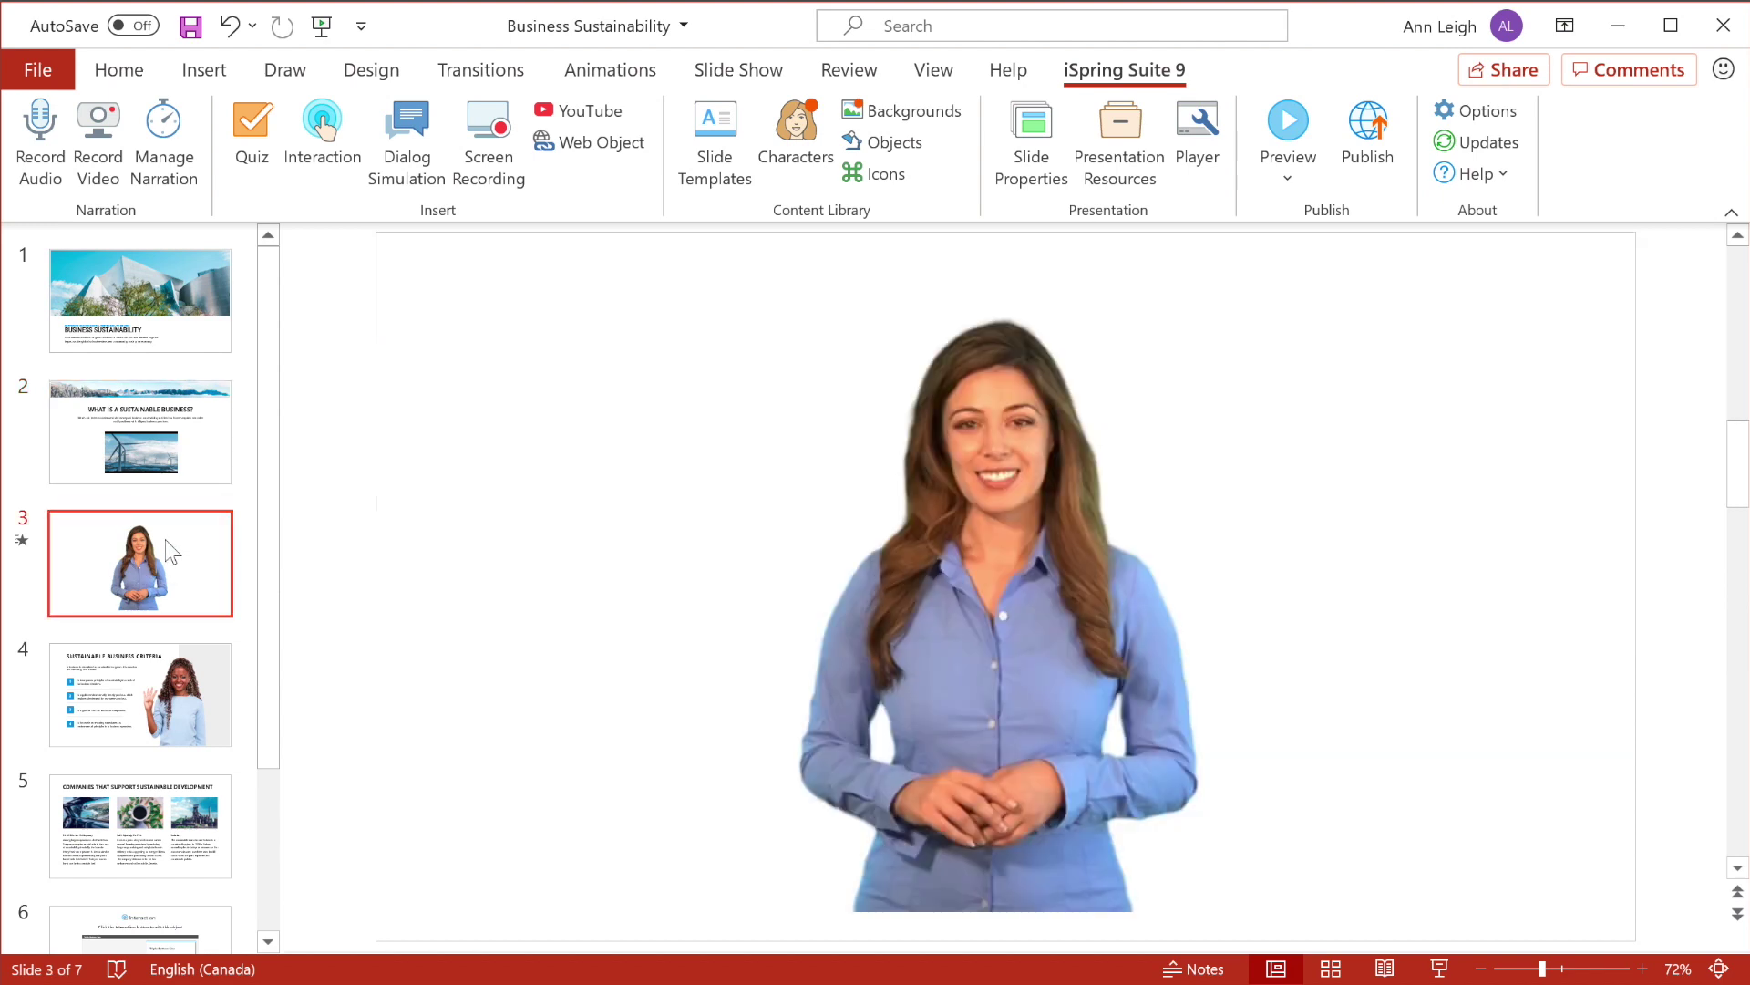
left_click(169, 676)
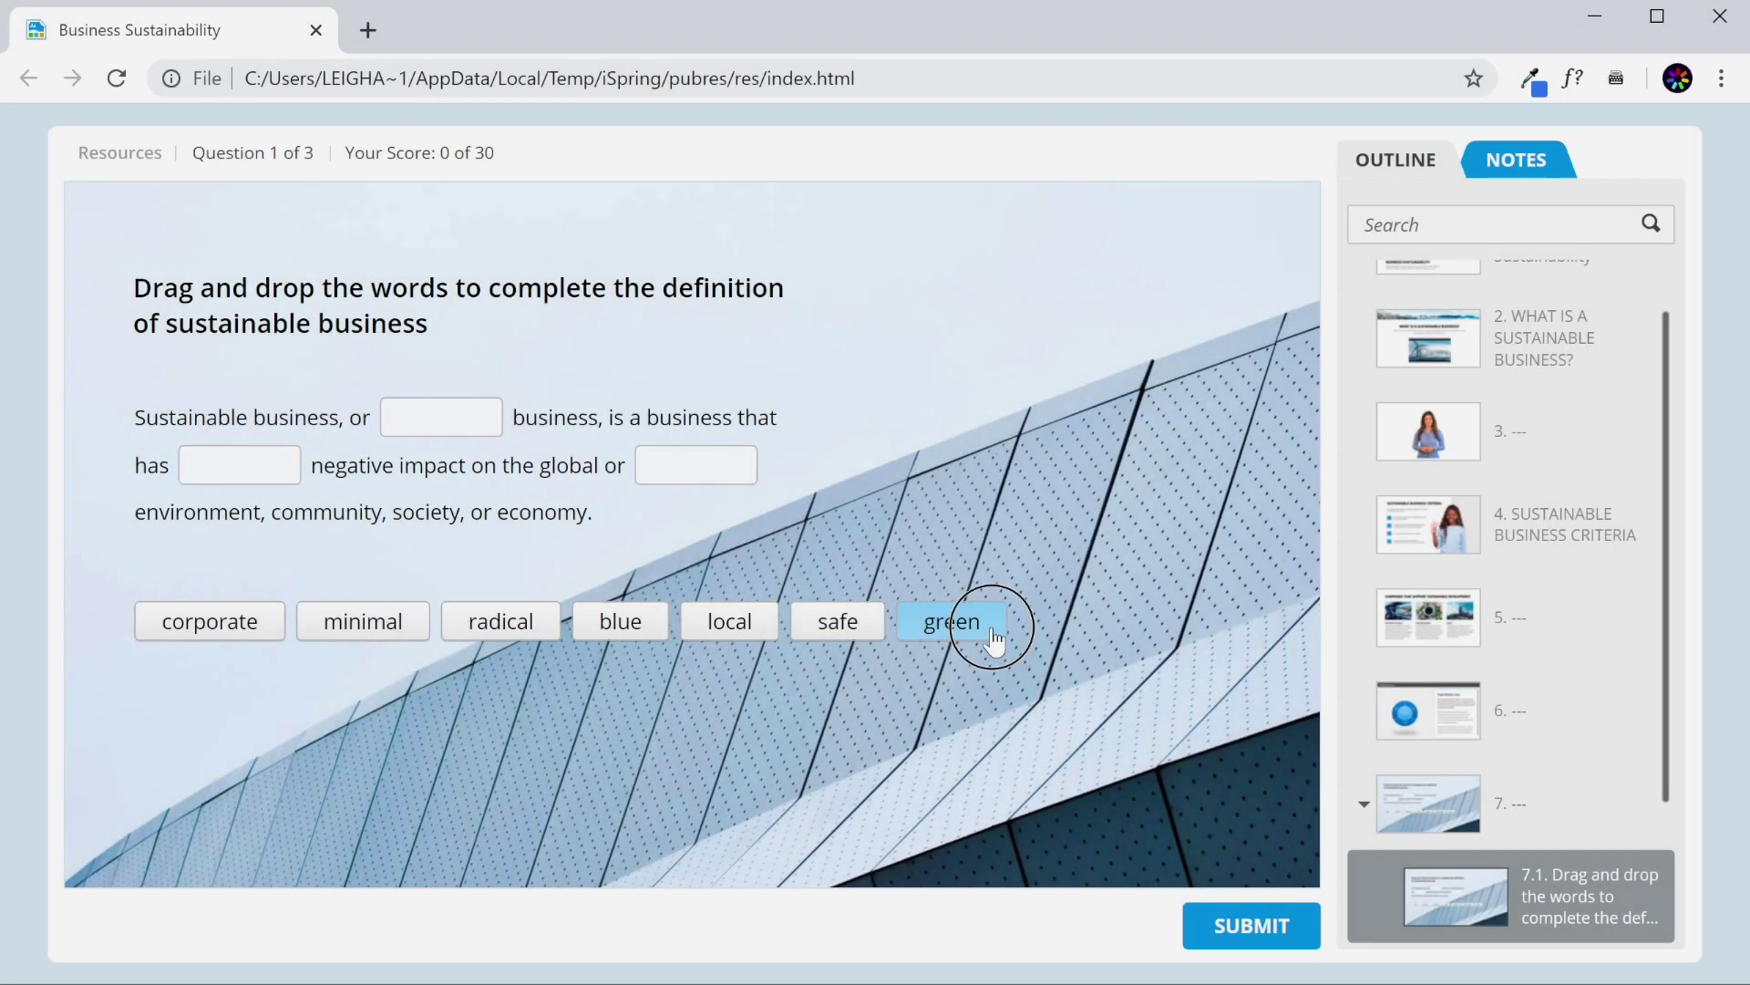
left_click_drag(984, 629, 543, 426)
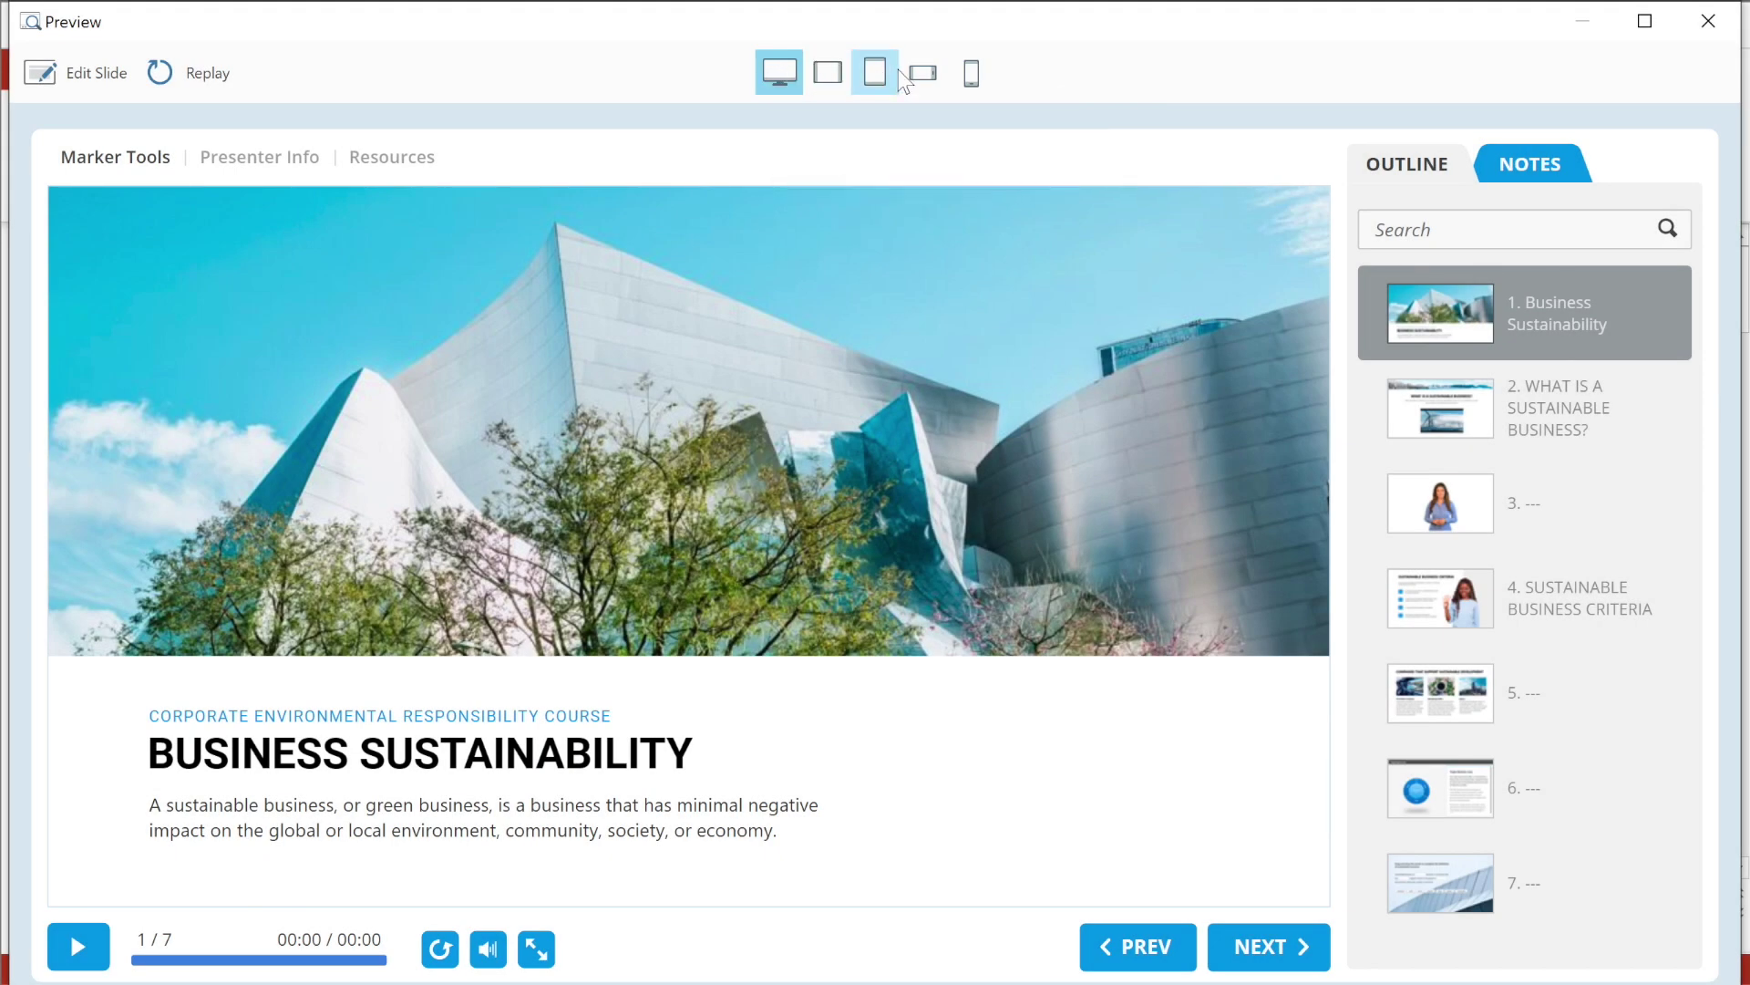
Preview in landscape and portrait phone layouts, list LMS profile standards, and page through the flipbook.
left_click(919, 76)
left_click(967, 73)
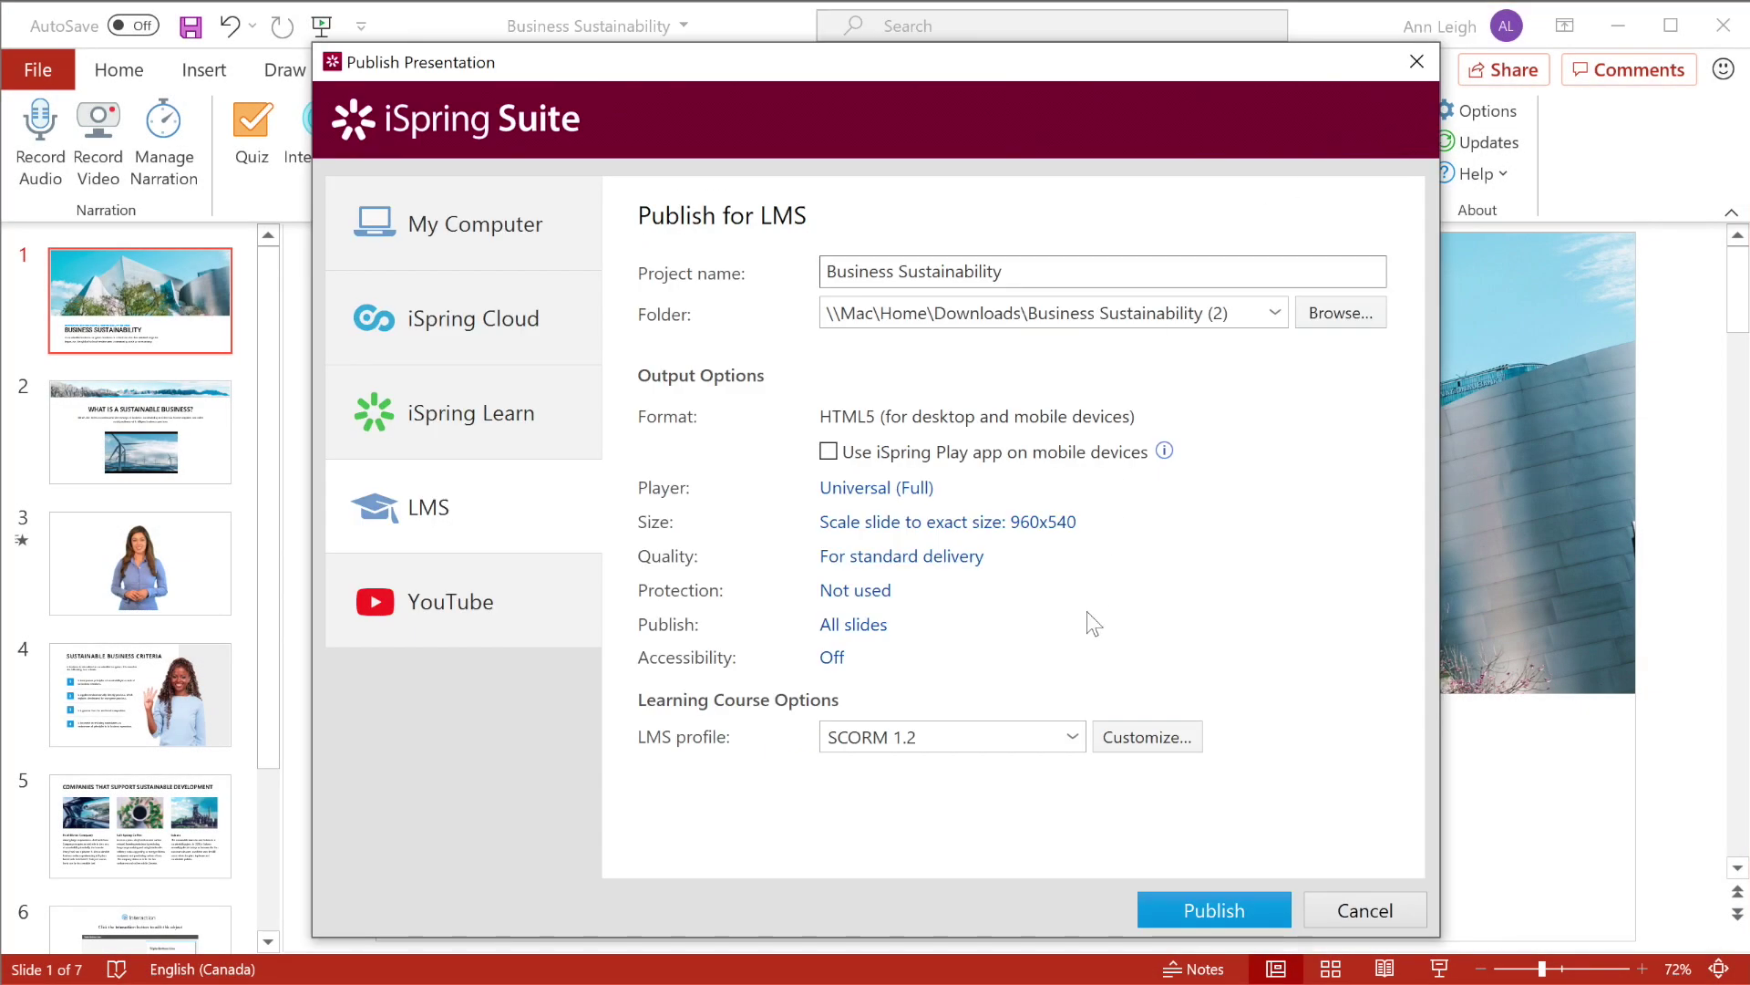
left_click(1068, 739)
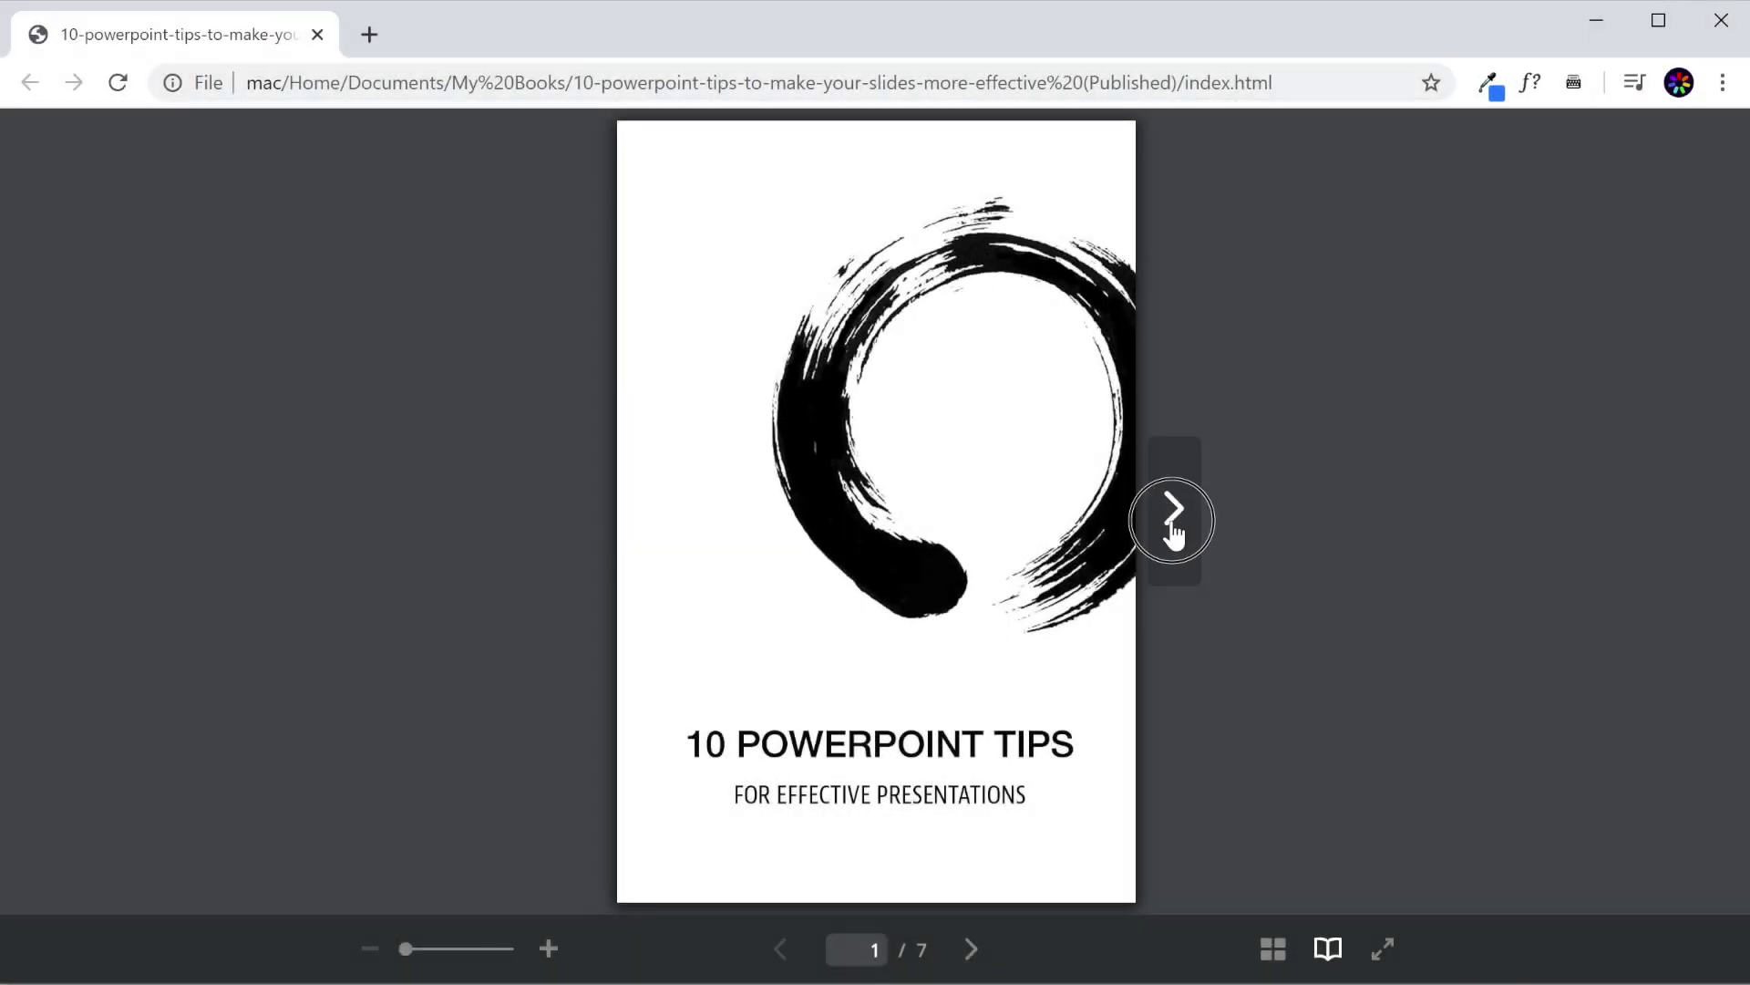
left_click(1173, 512)
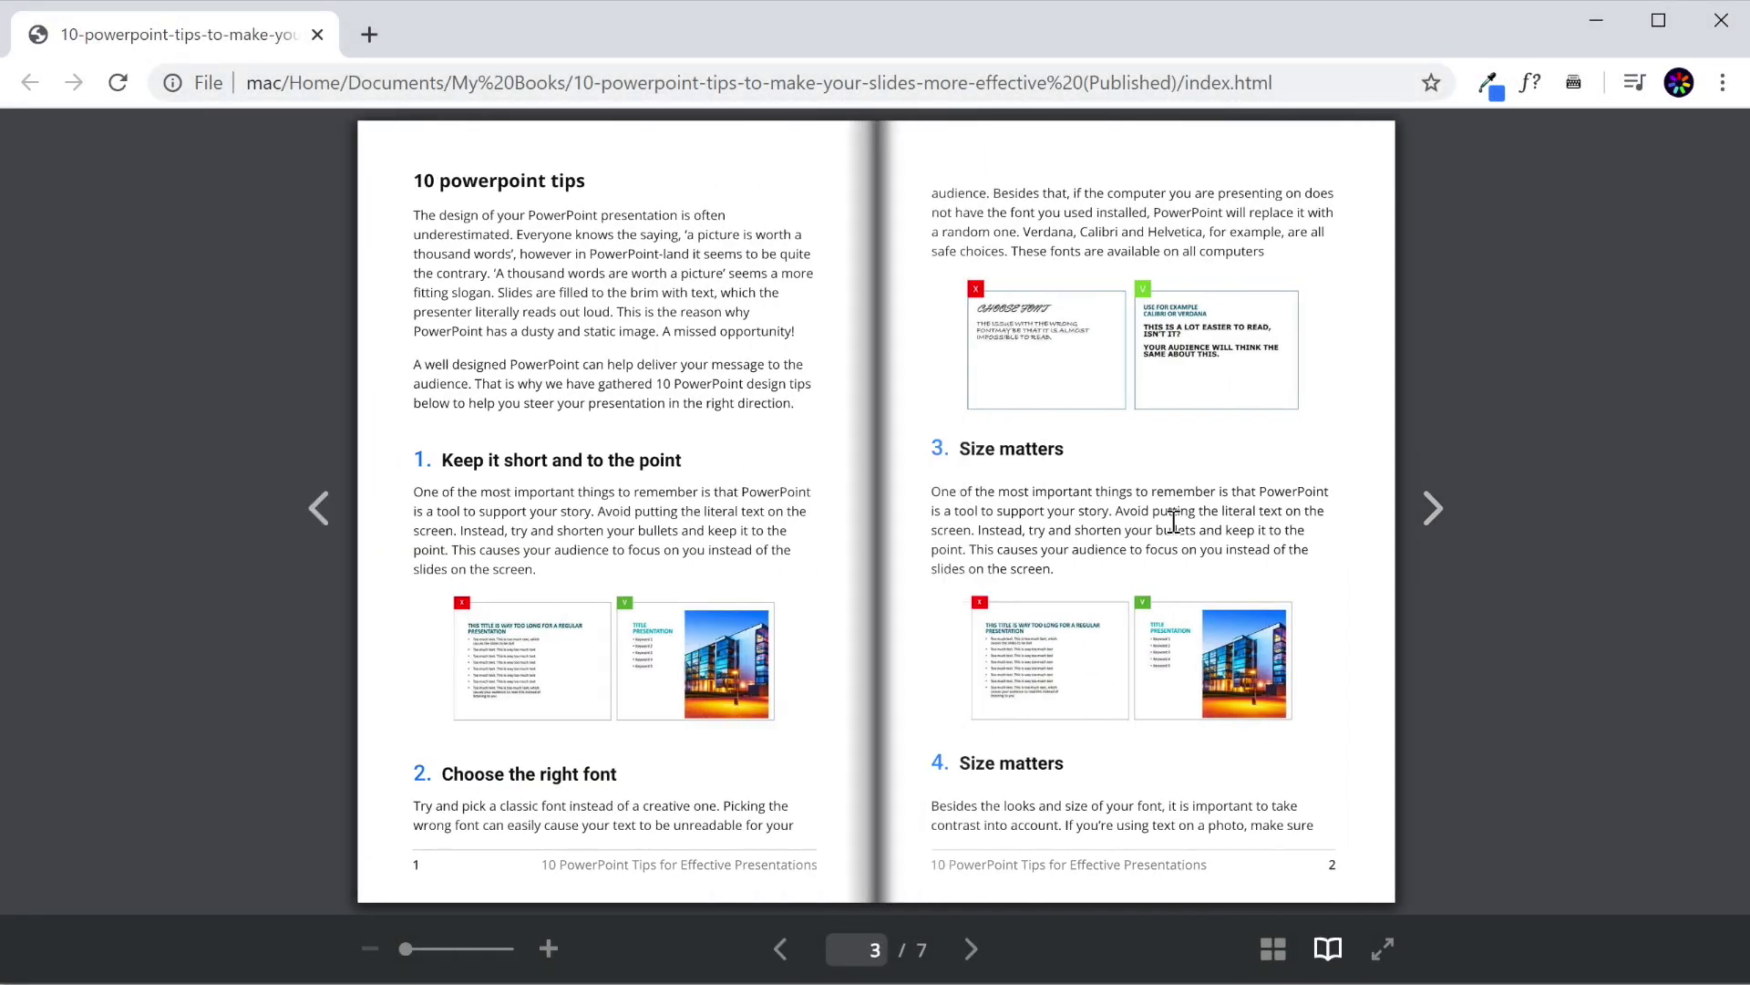
left_click(1410, 542)
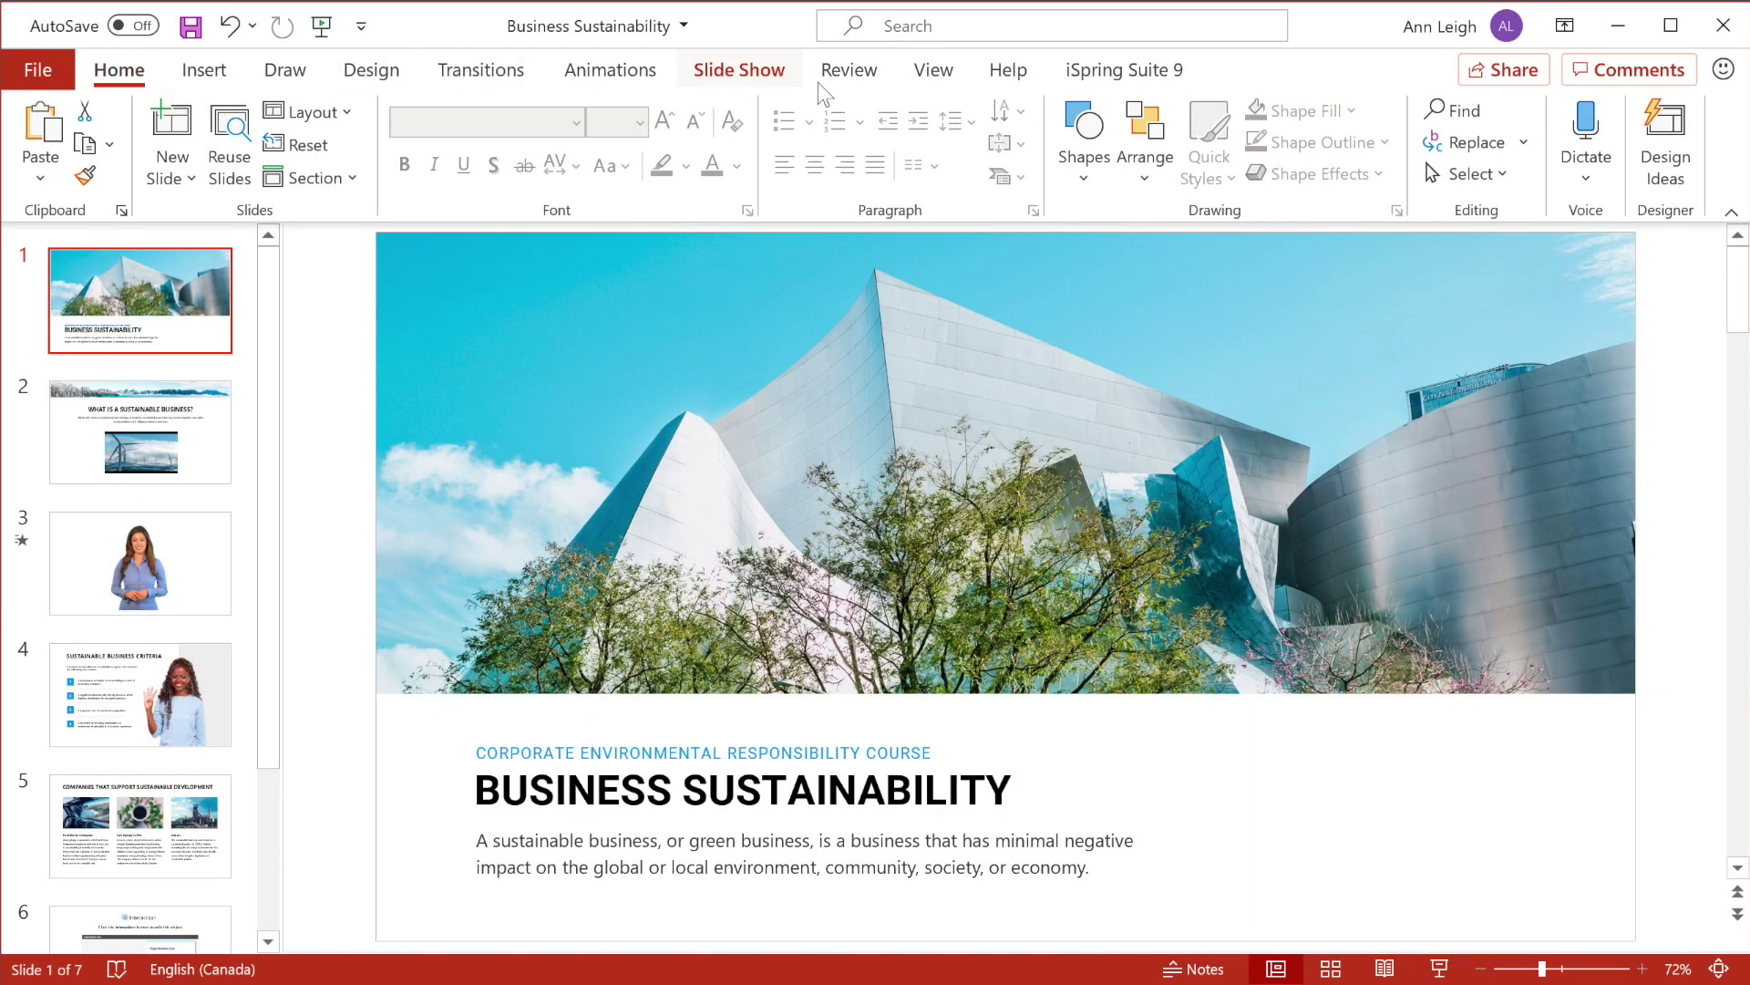
Bring up the iSpring Suite 9 tools and view slides 2 and 3.
left_click(1084, 85)
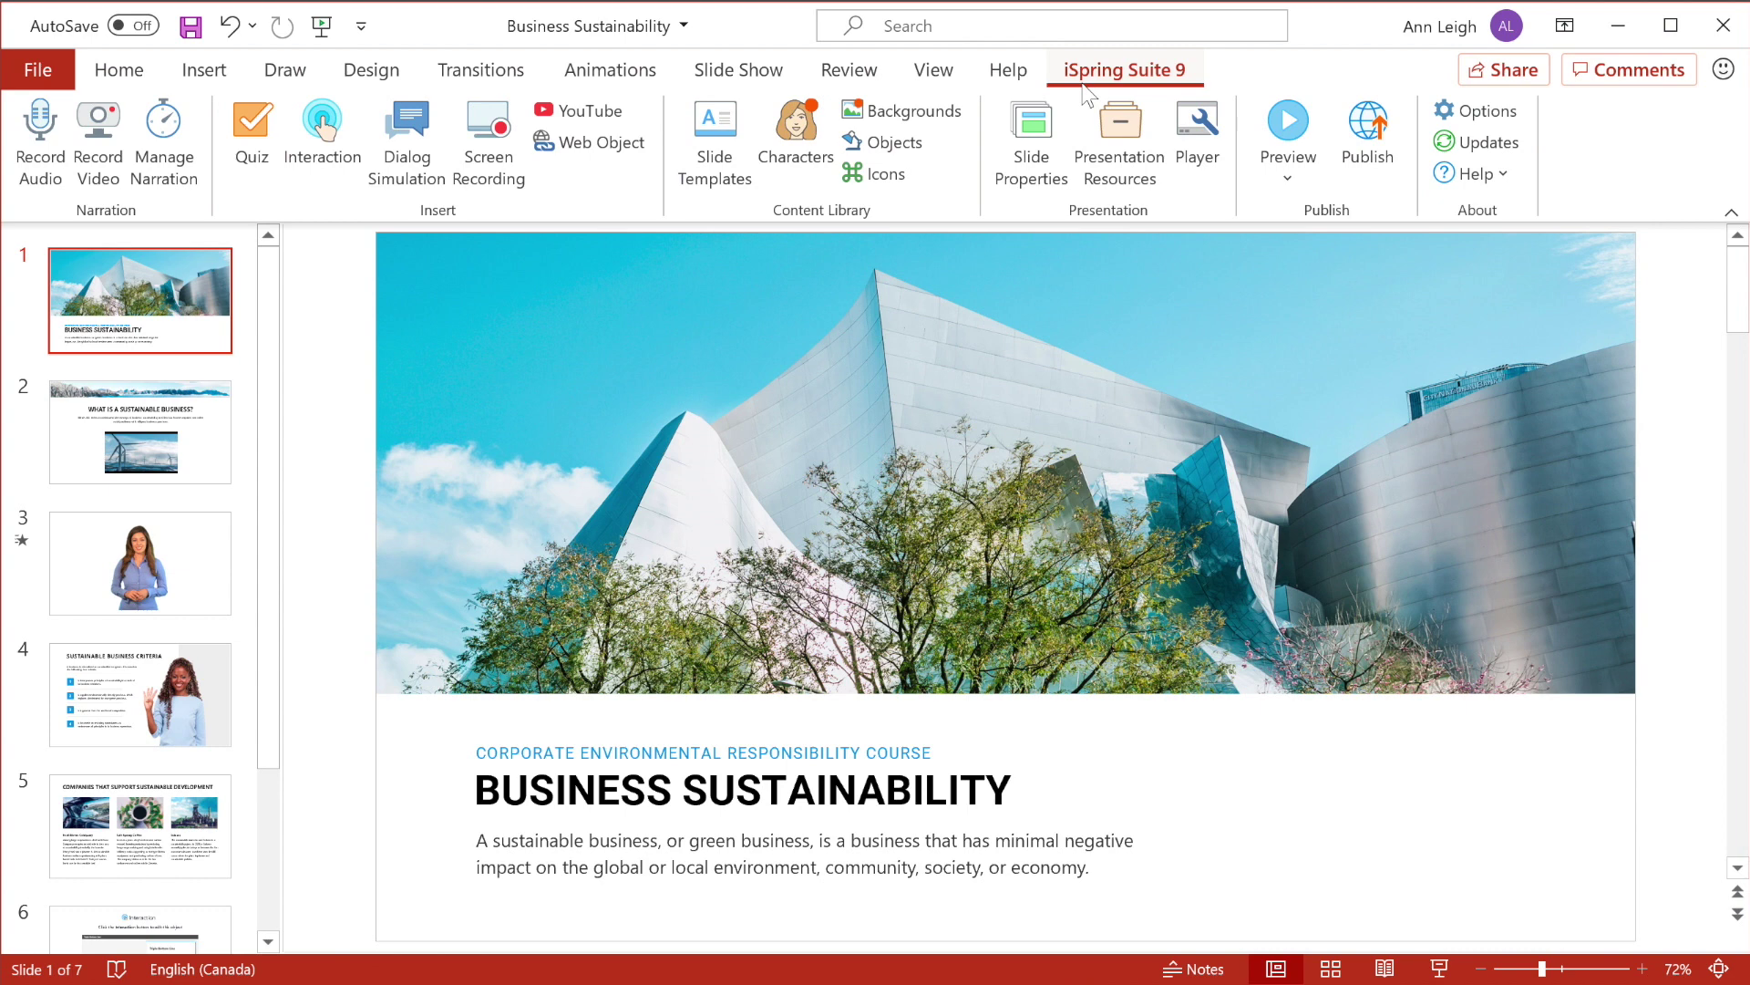
left_click(164, 432)
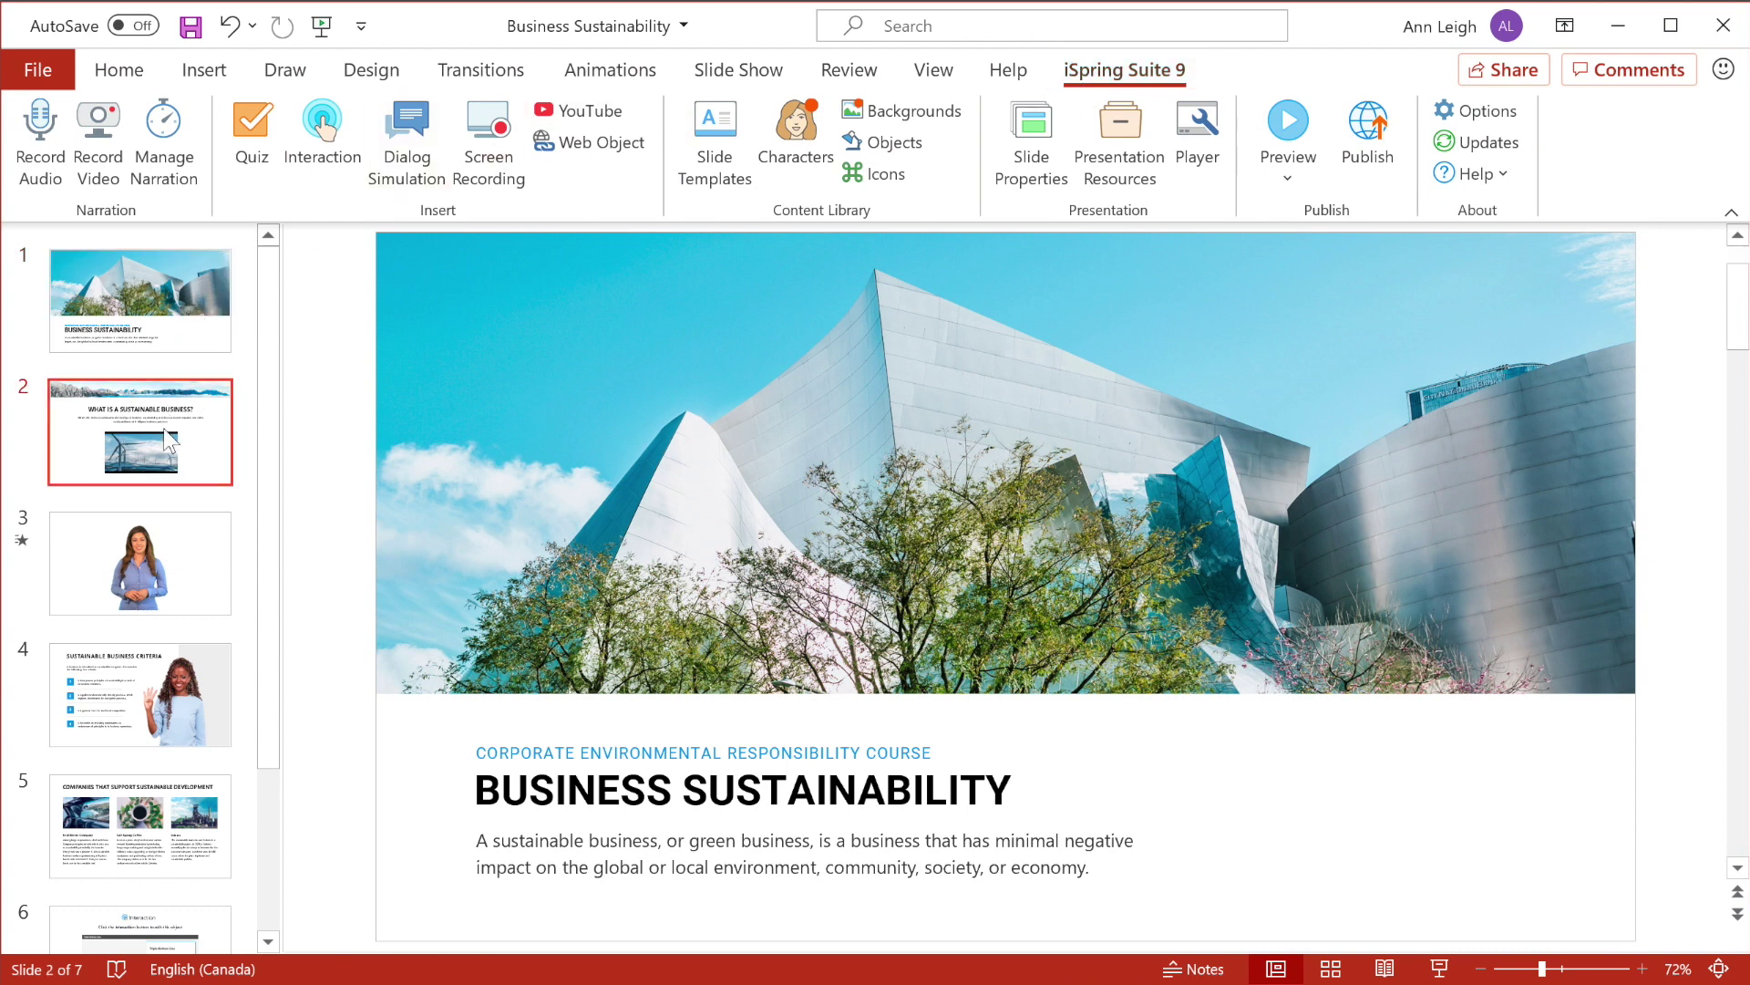
left_click(170, 548)
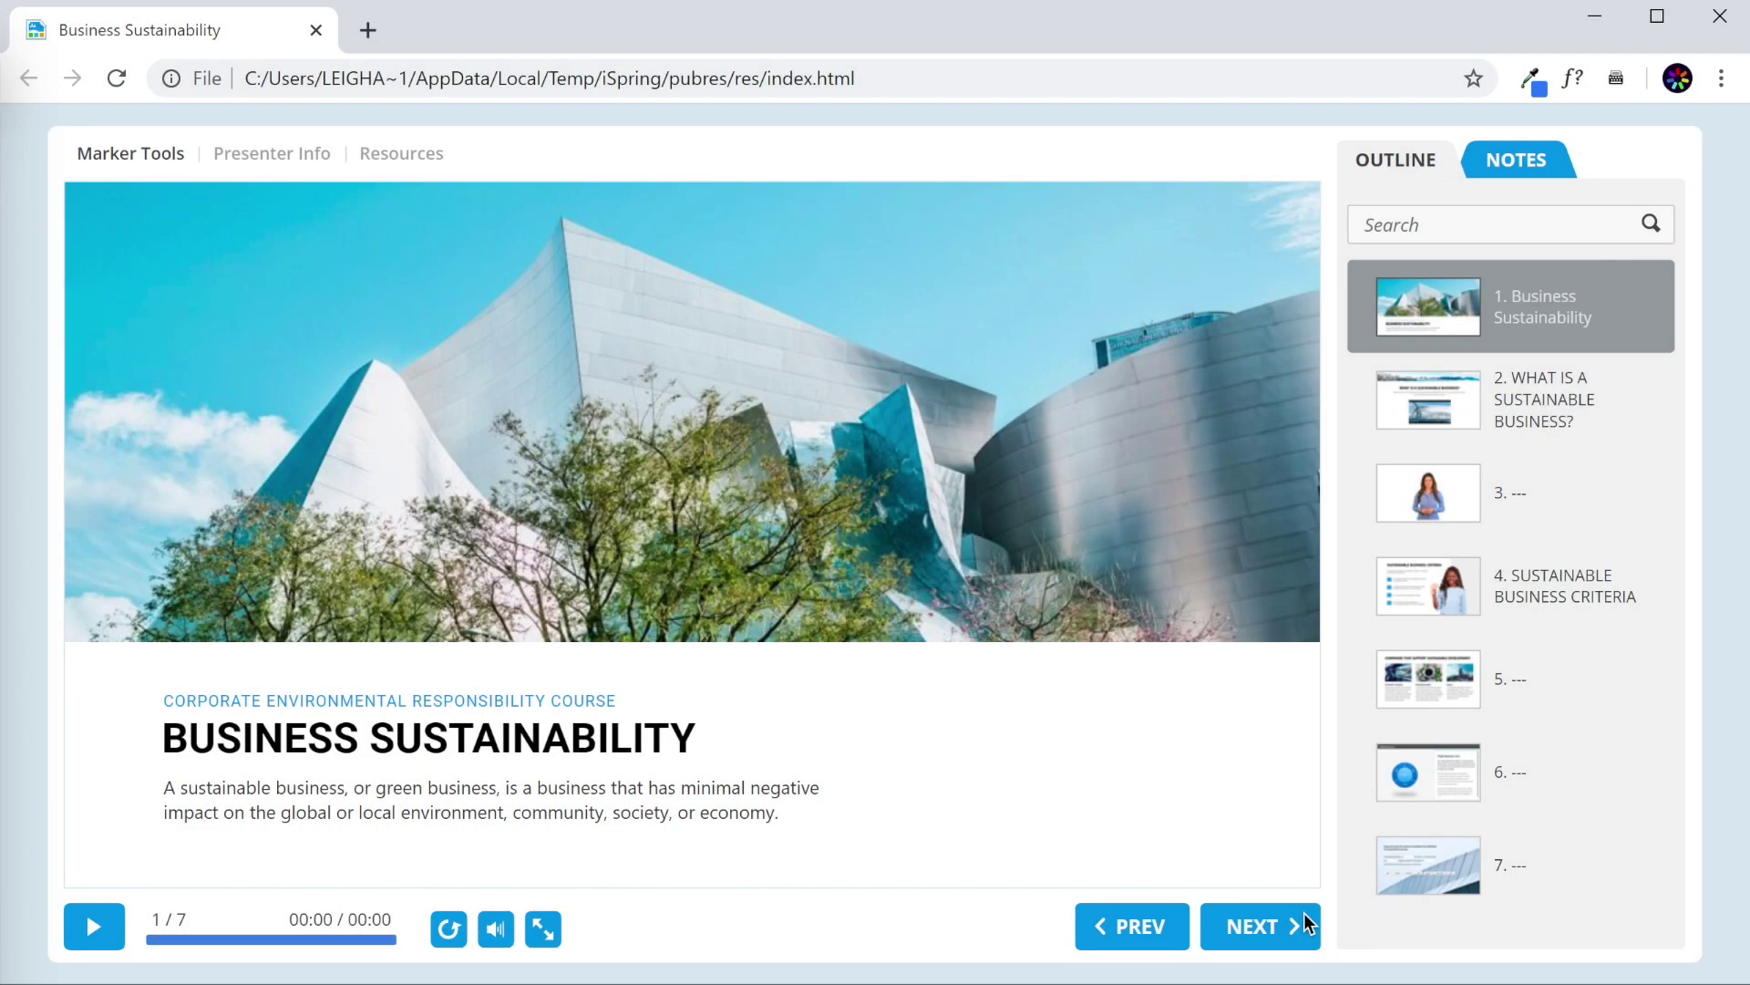
Play through the Profit, People and Planet reveals to the quiz and drag 'green' into the first blank.
left_click(1308, 937)
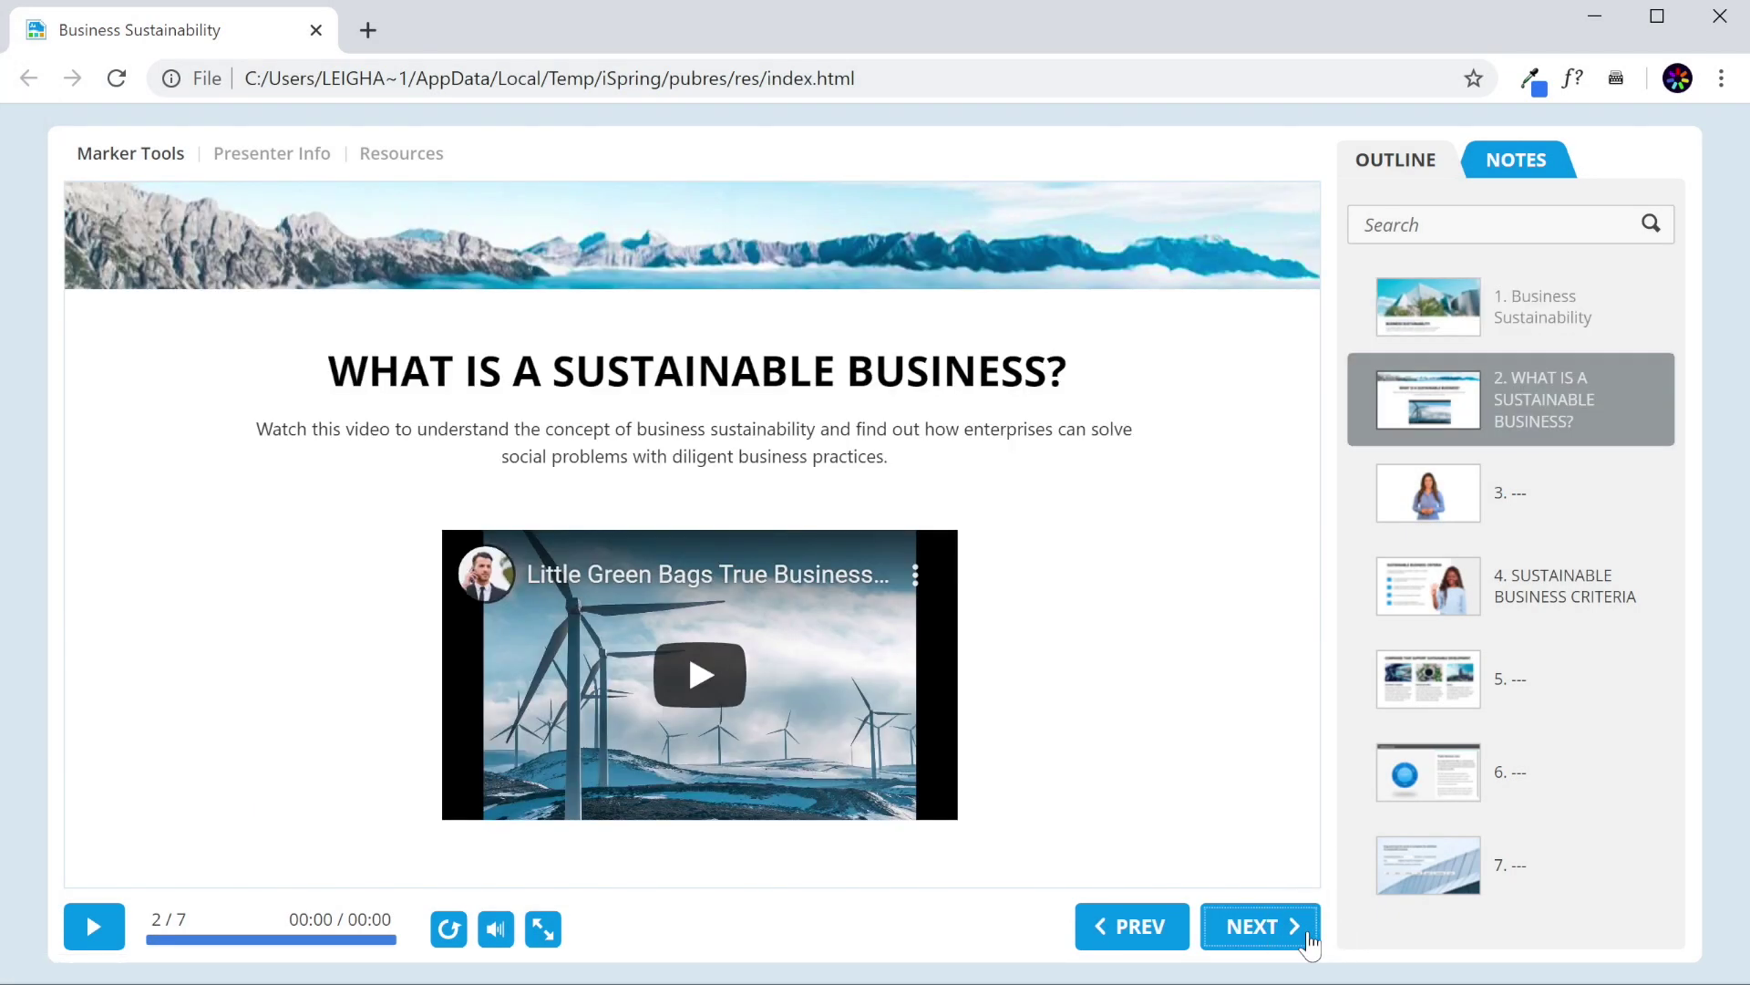
left_click(1308, 937)
left_click(1309, 937)
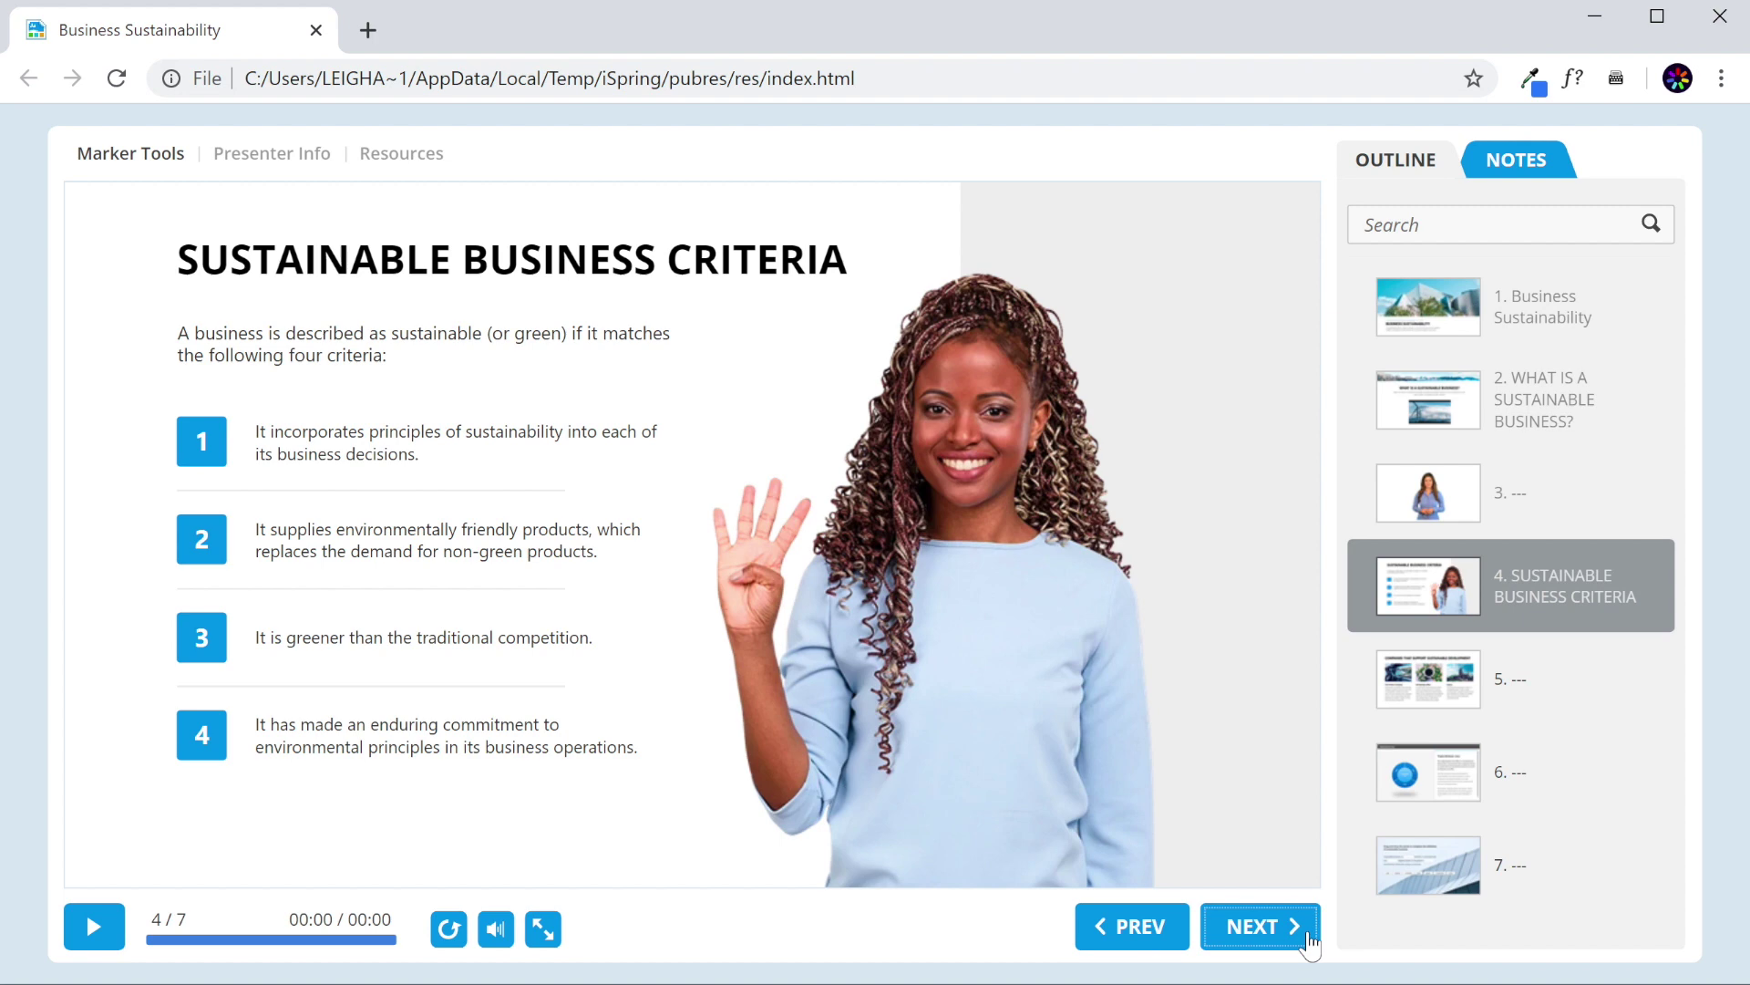
left_click(1309, 937)
left_click(1308, 937)
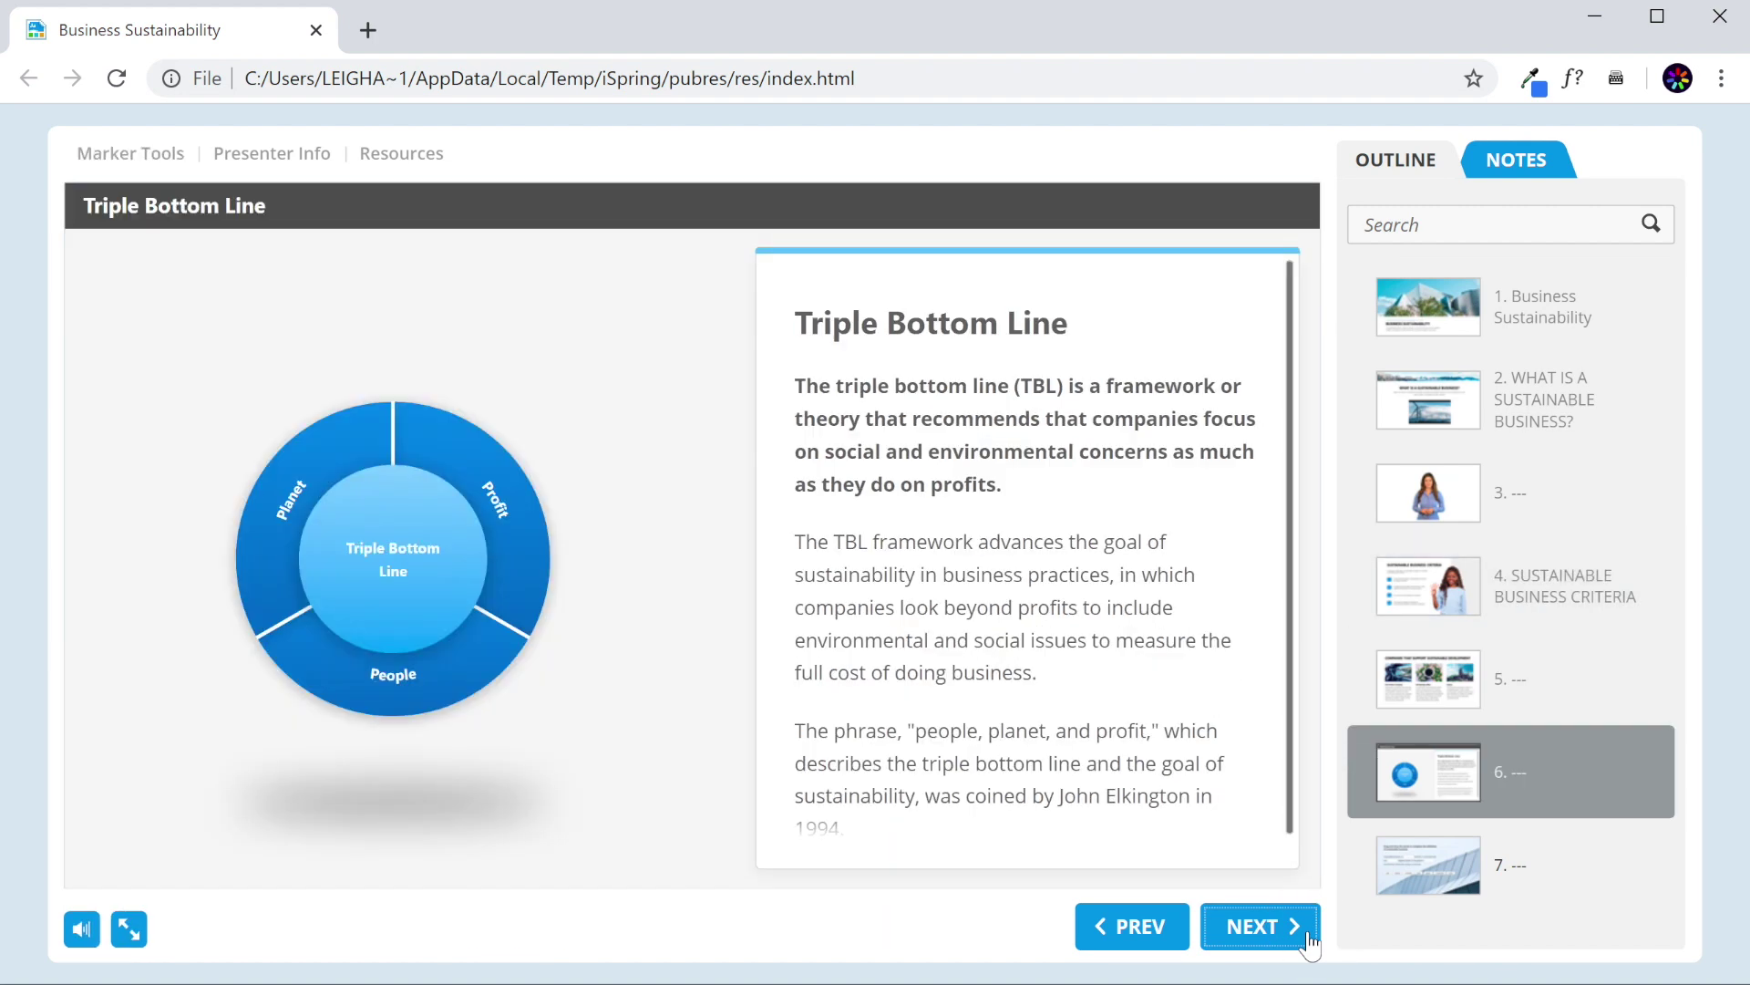
left_click(1308, 937)
left_click(1308, 937)
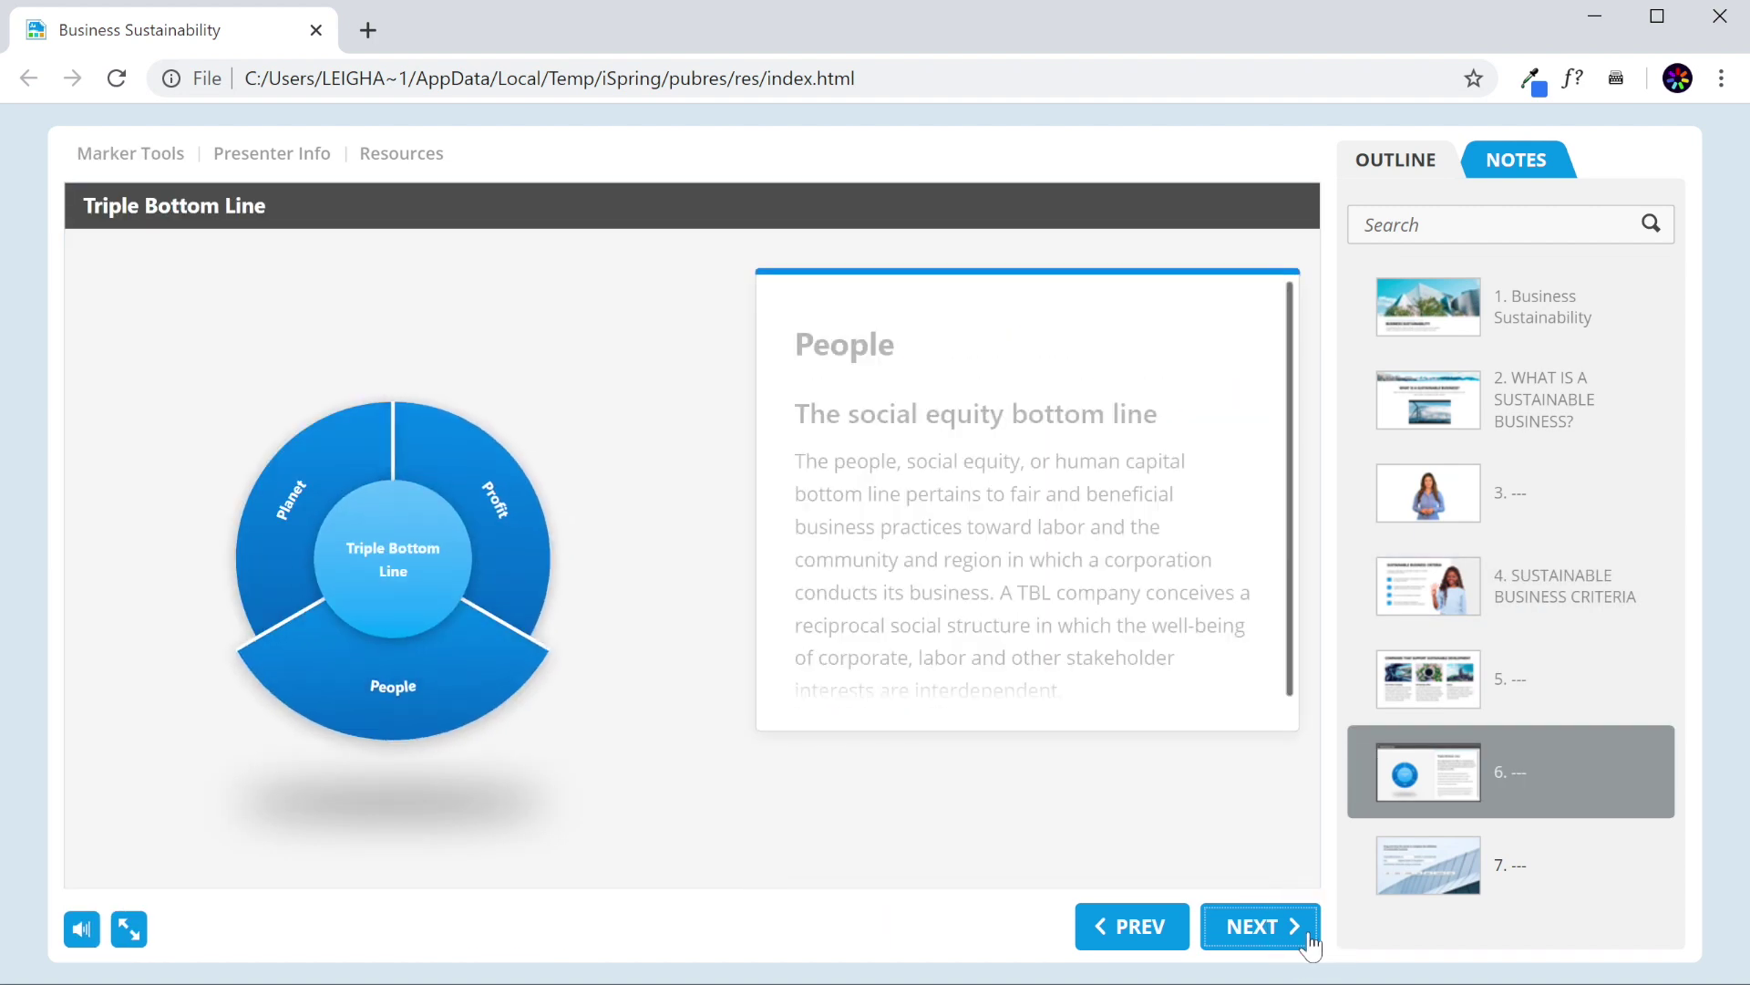
left_click(1309, 937)
left_click(1310, 939)
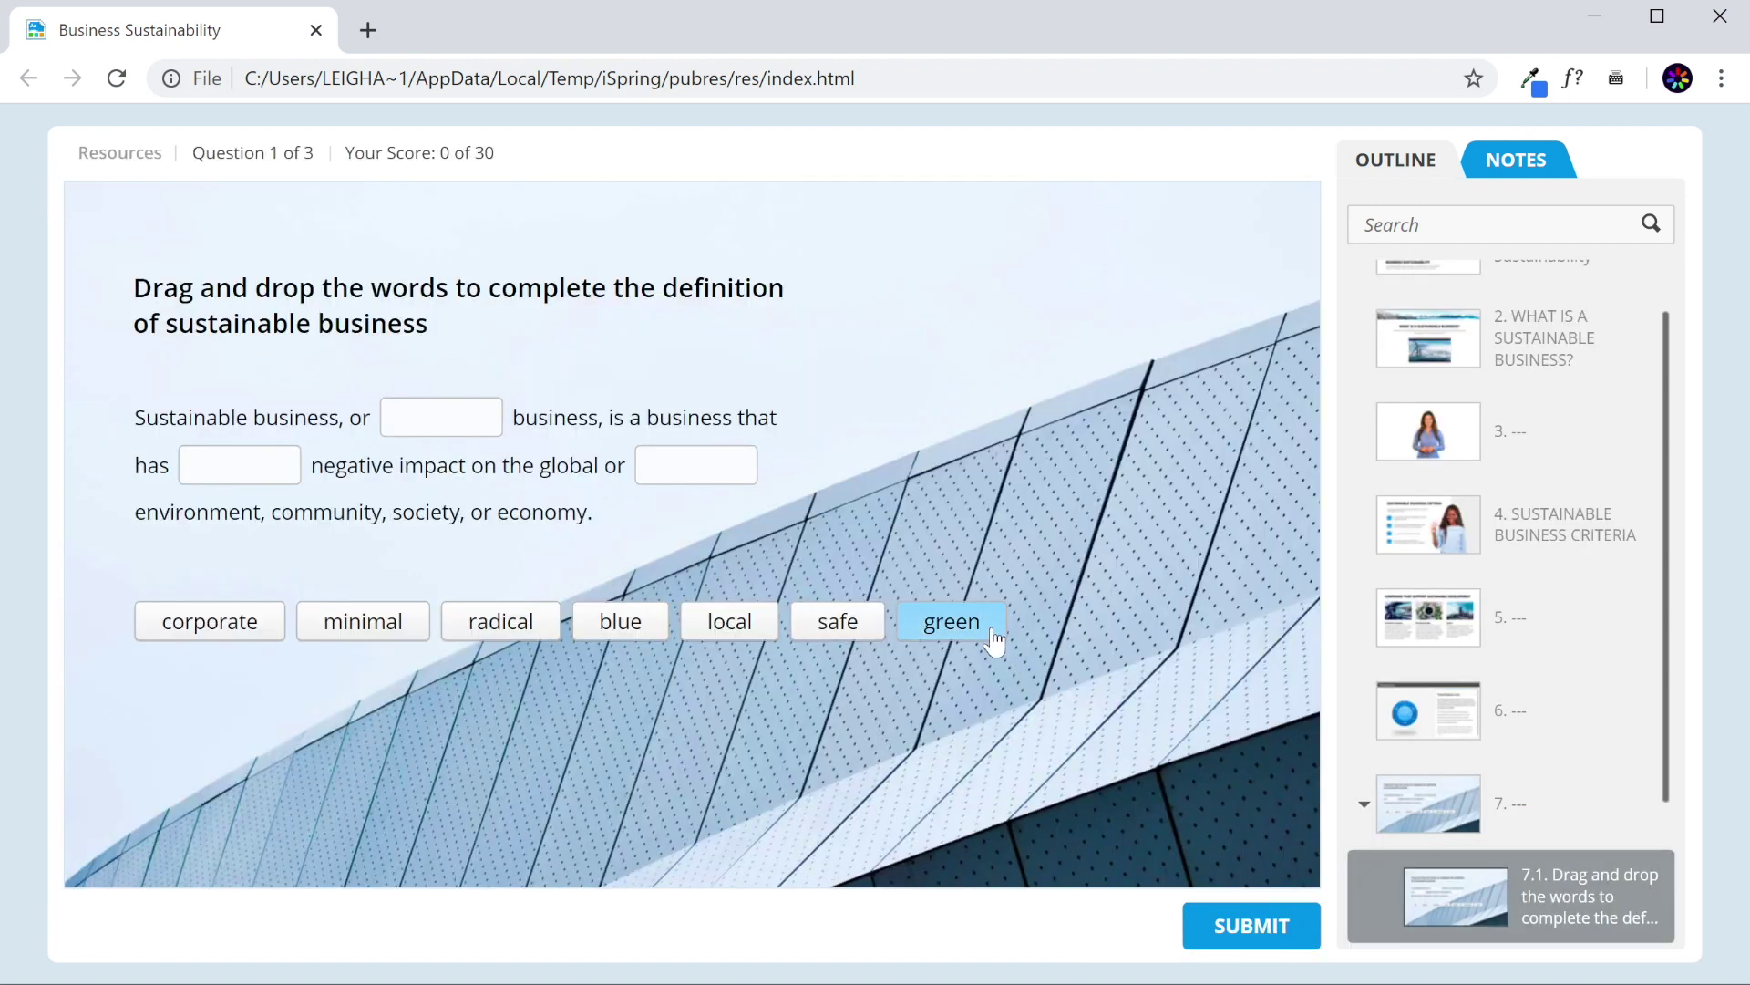
left_click_drag(989, 634, 543, 429)
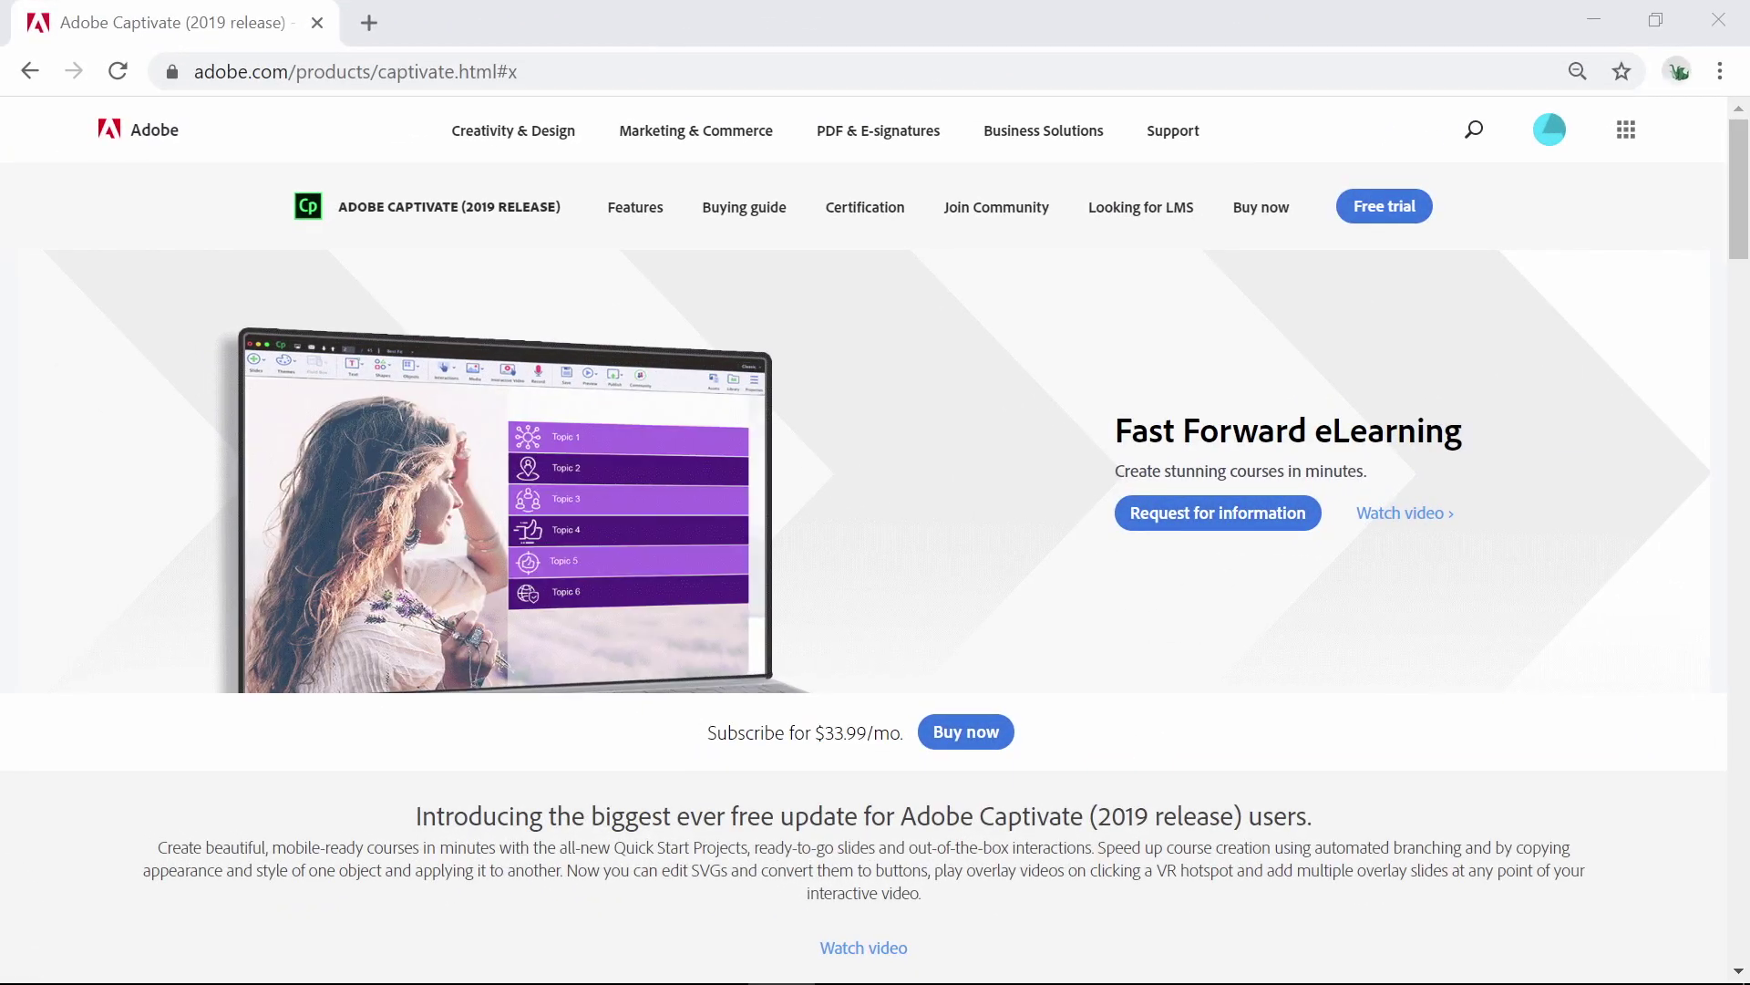
Scroll the Captivate product page down to the Click-to-Reveal demo and Request for information.
scroll(875, 547, "down", 2)
scroll(876, 547, "down", 7)
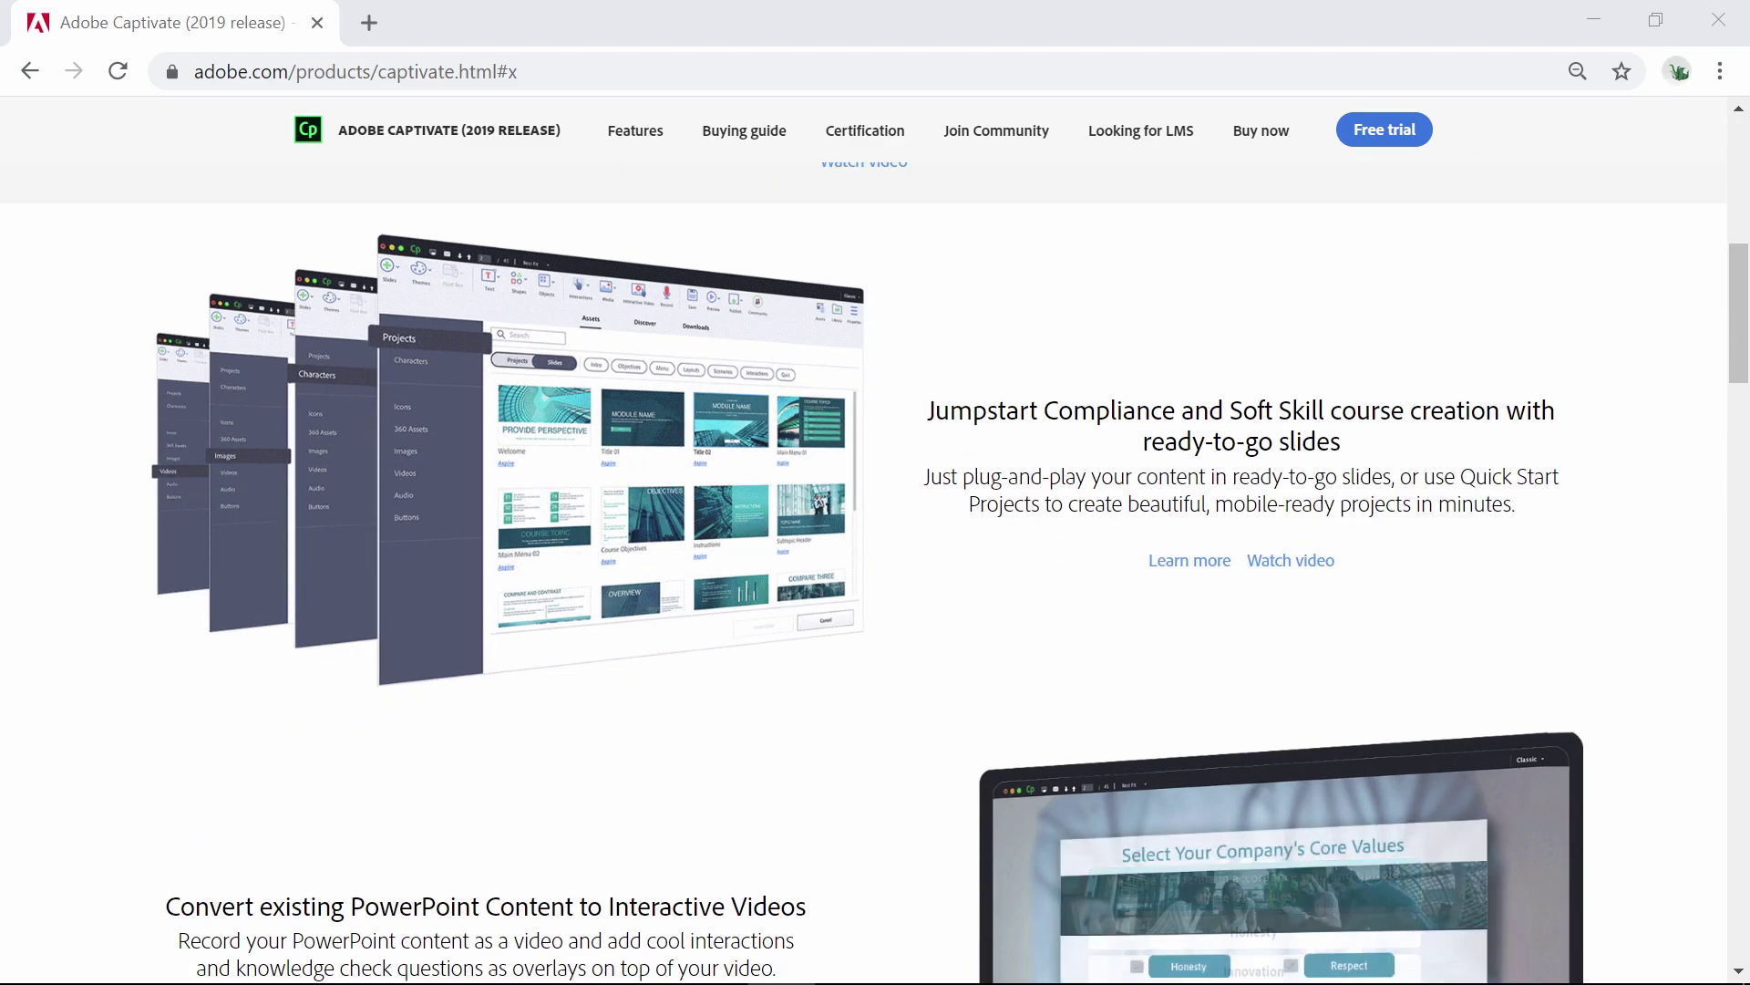
scroll(875, 547, "down", 5)
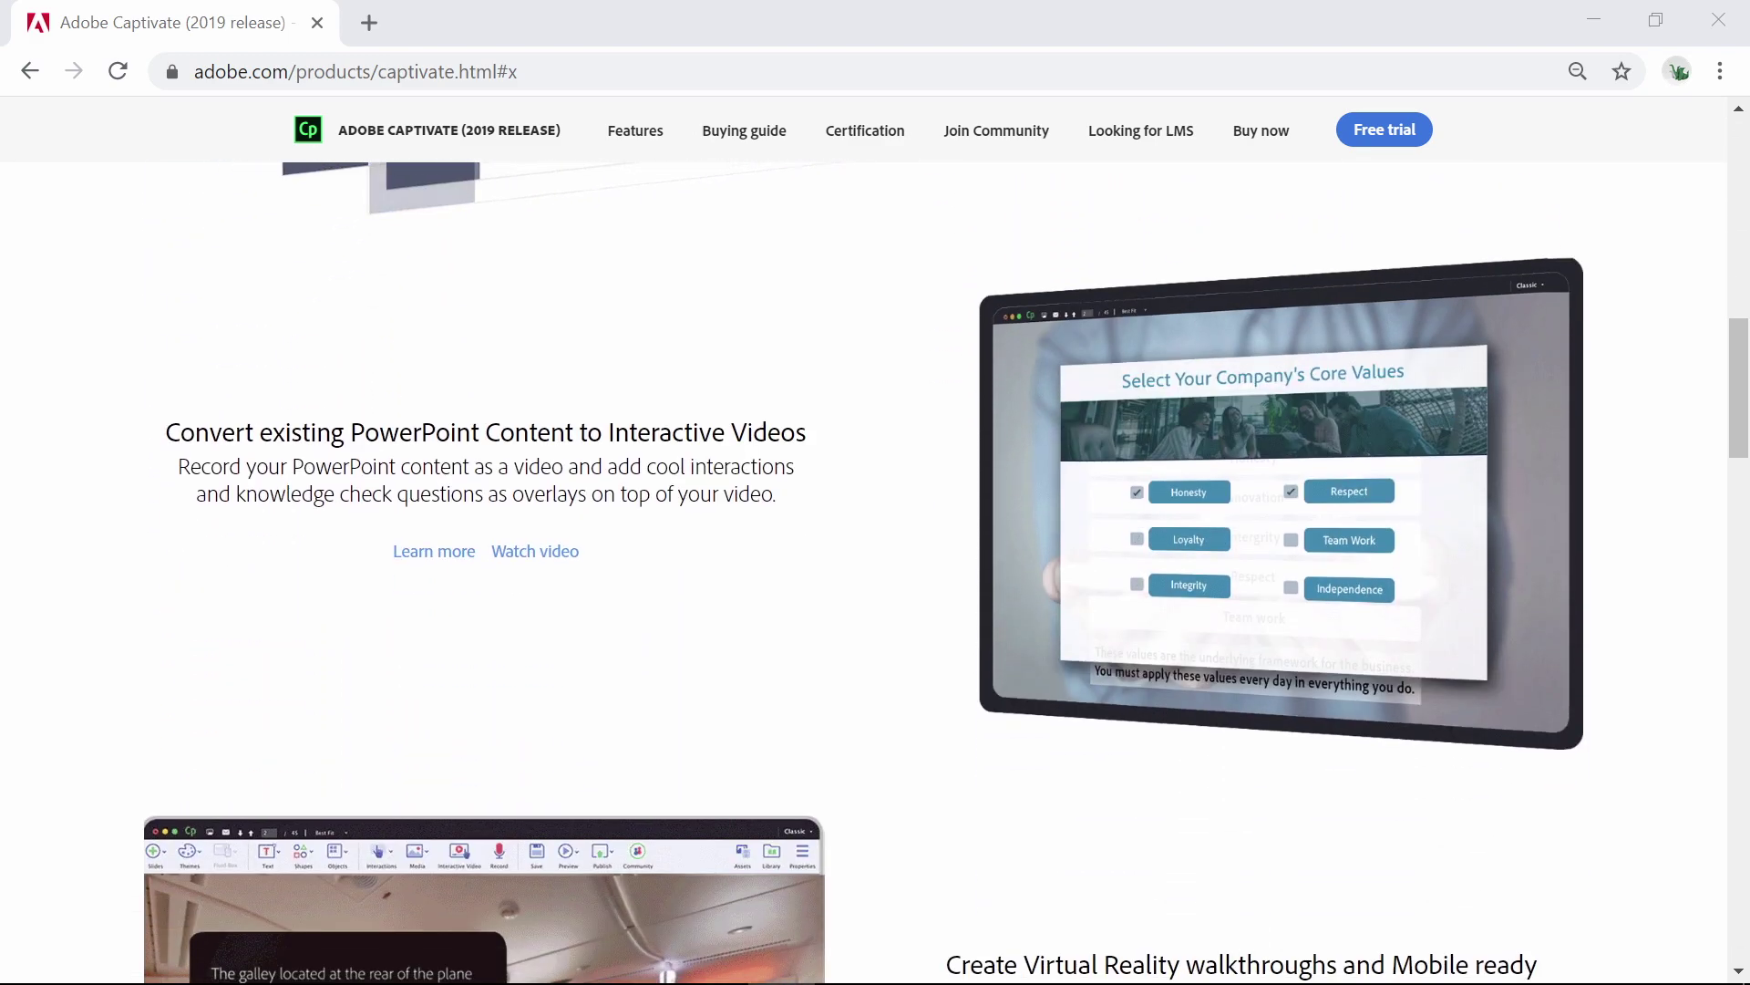
scroll(876, 547, "down", 4)
scroll(875, 547, "down", 3)
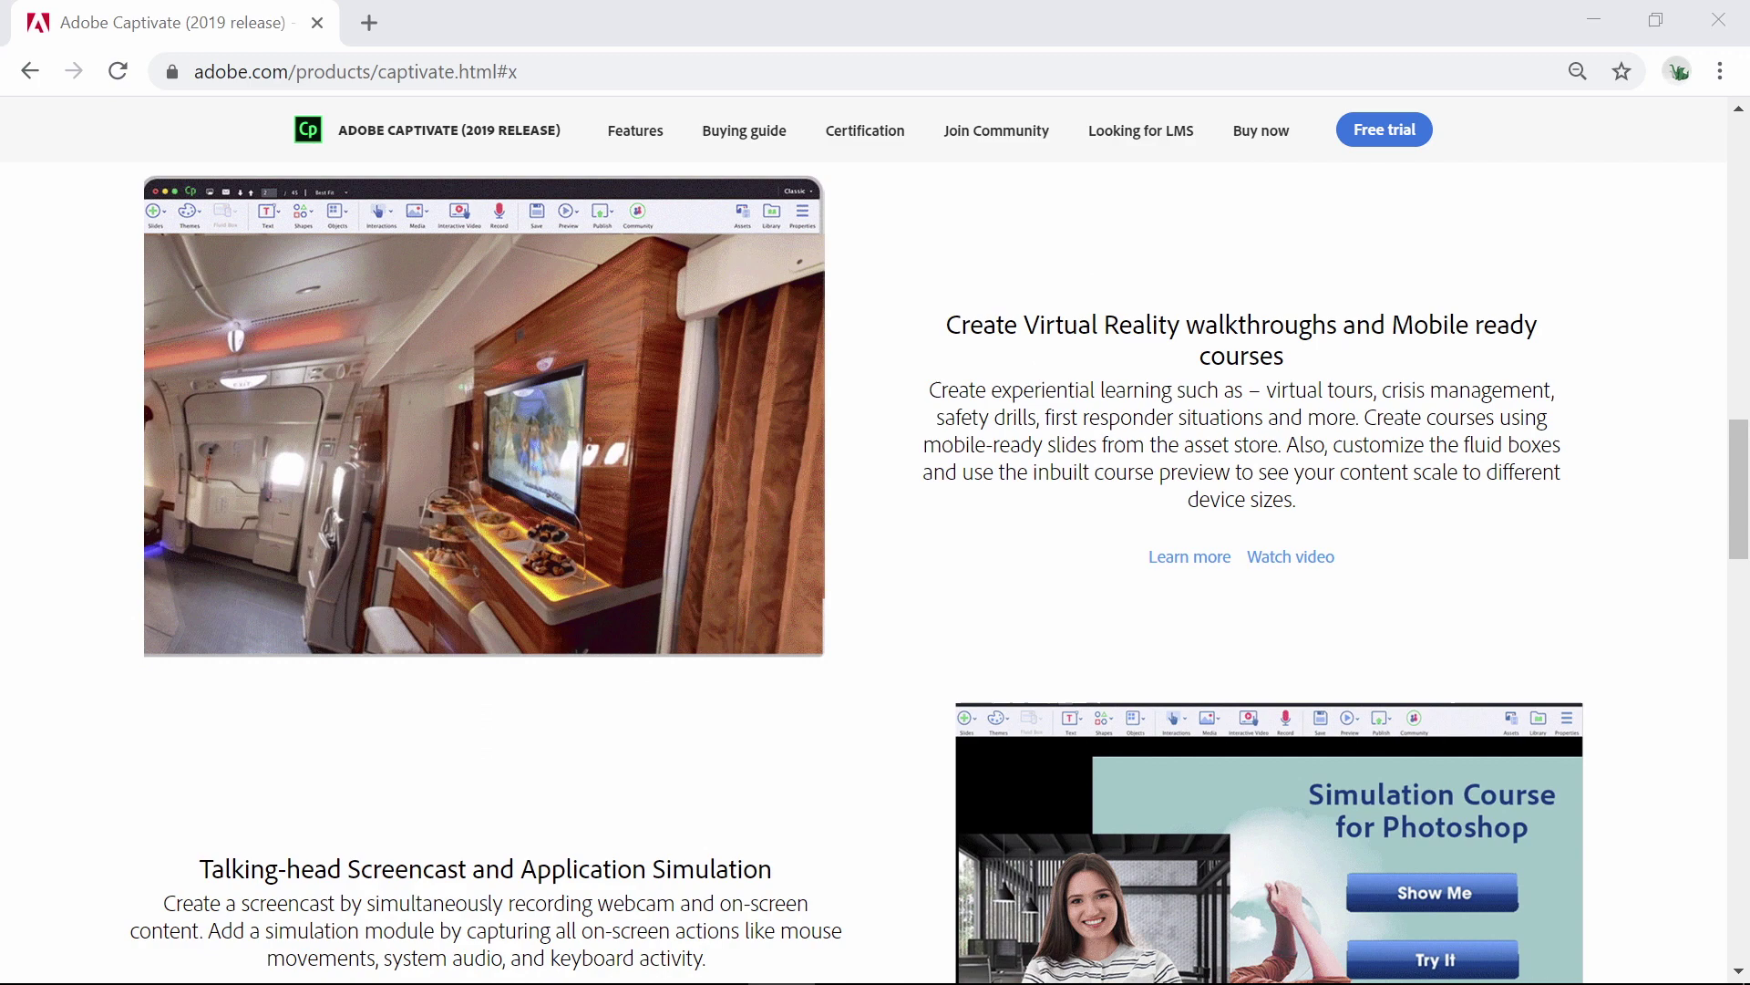
scroll(875, 547, "down", 2)
scroll(876, 547, "down", 7)
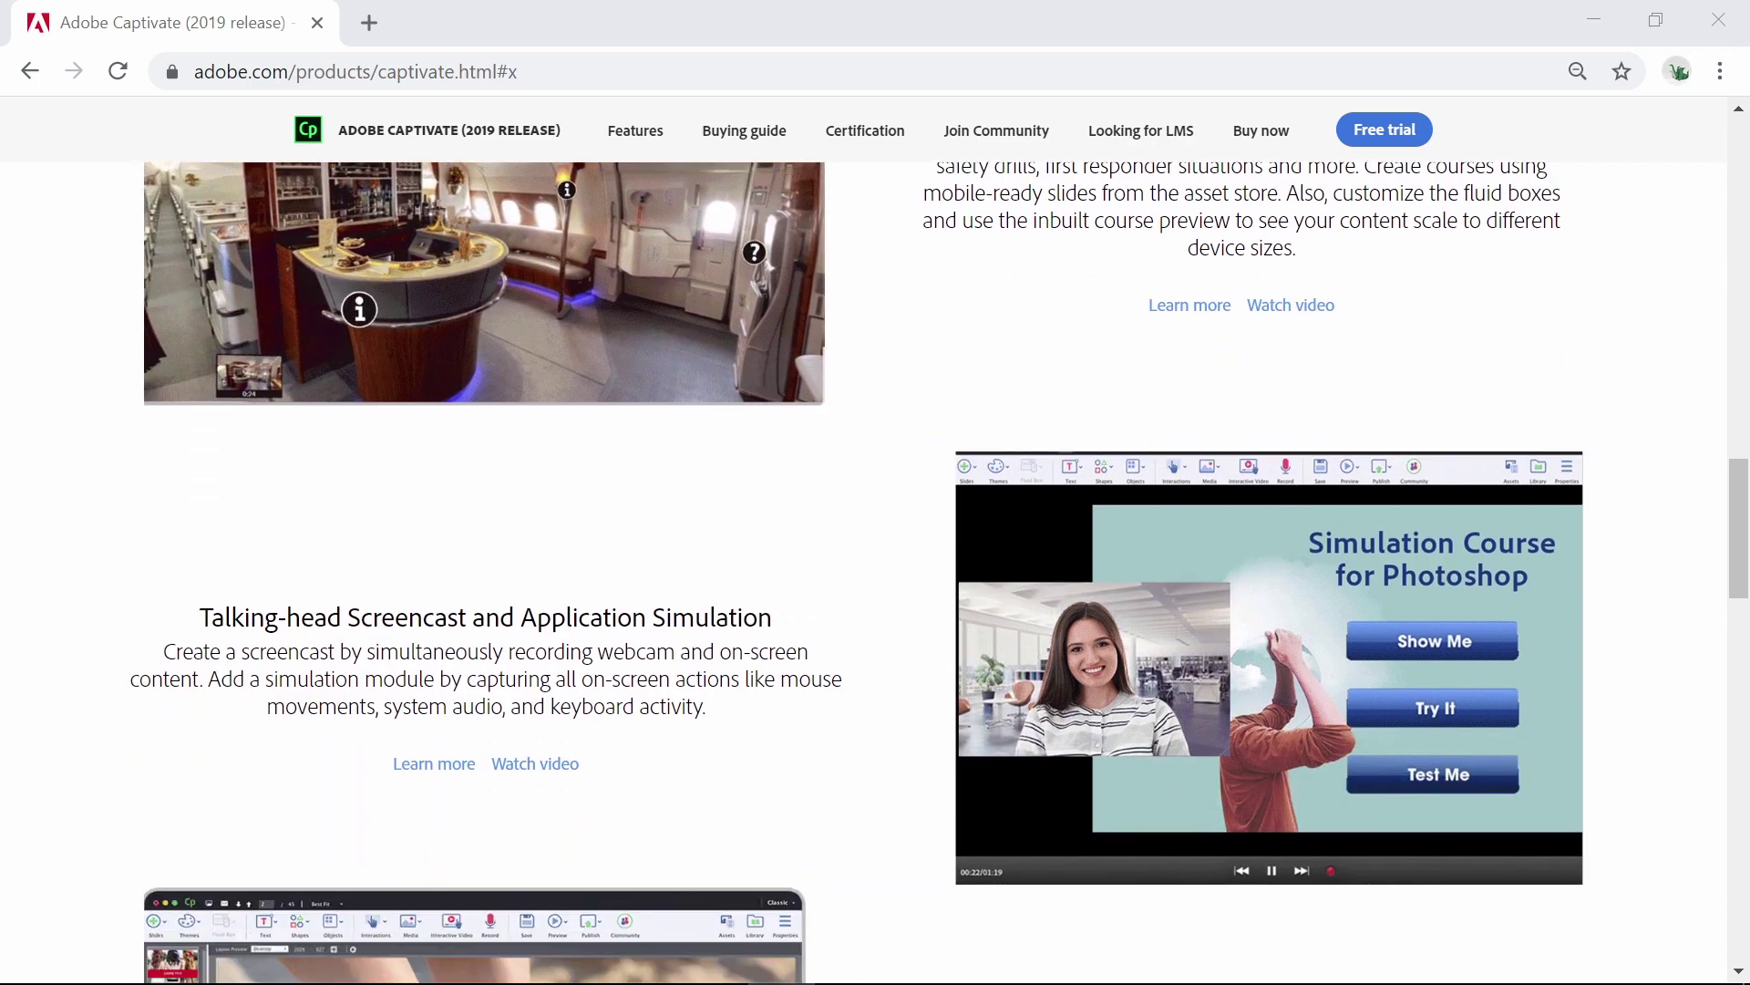
scroll(1080, 670, "down", 4)
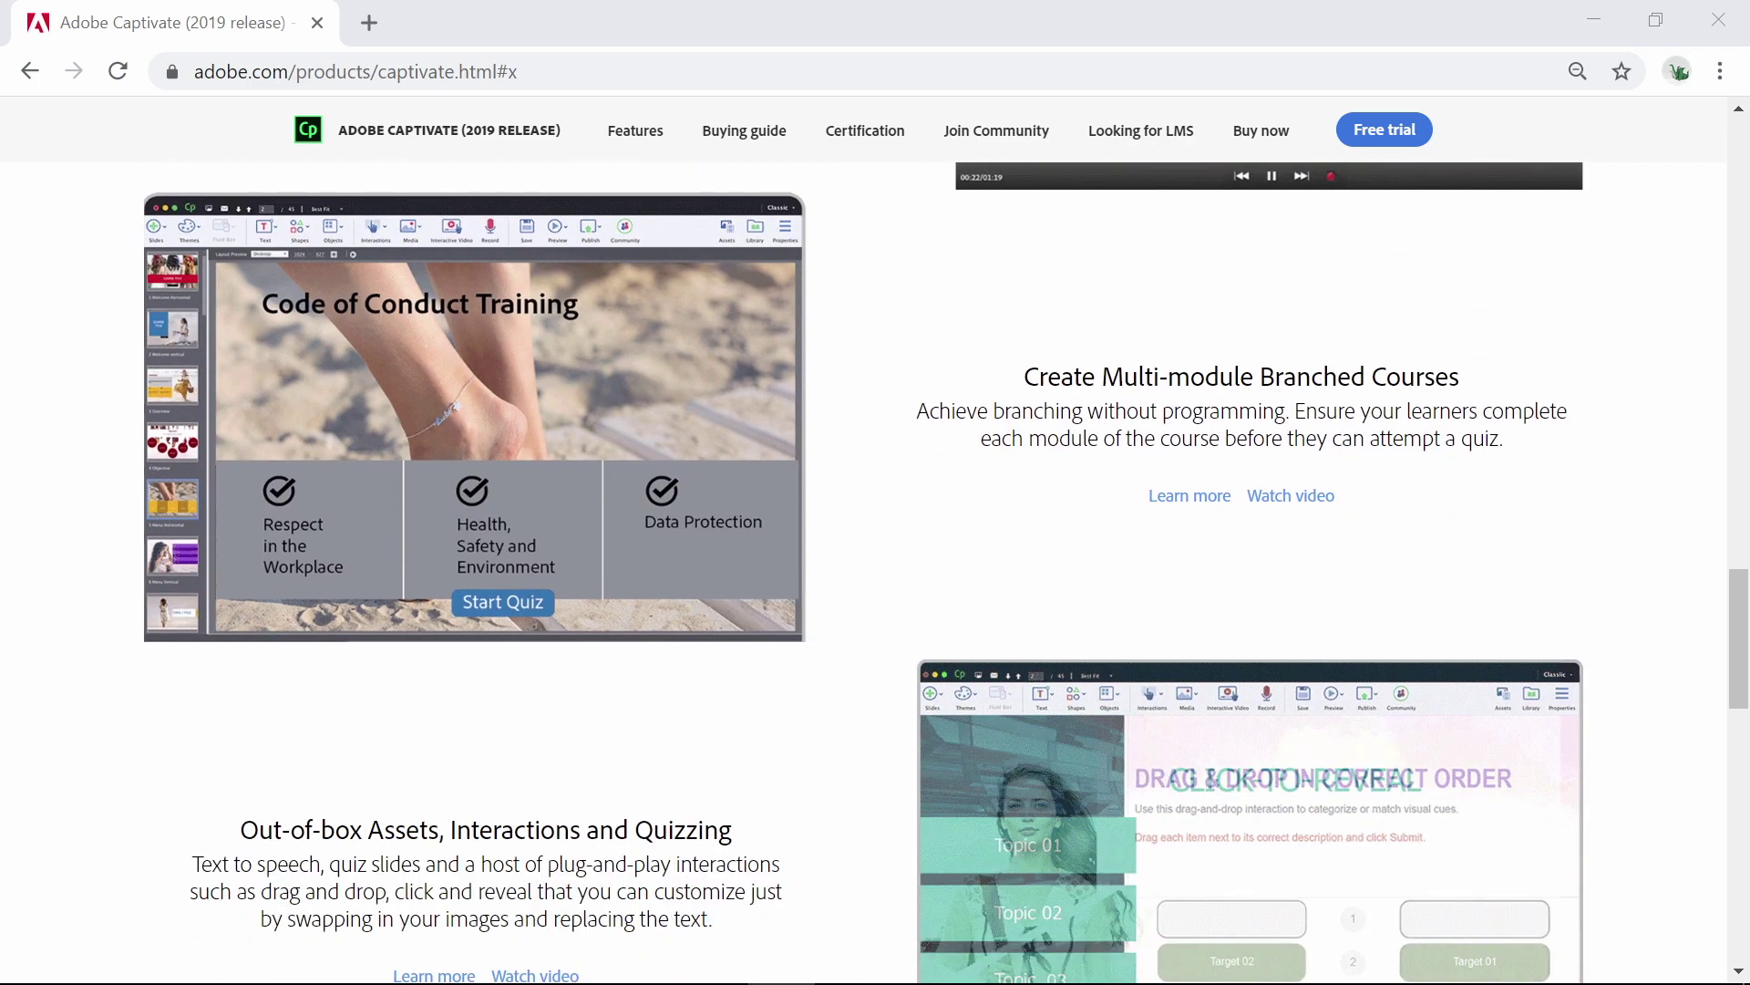
scroll(1082, 547, "down", 2)
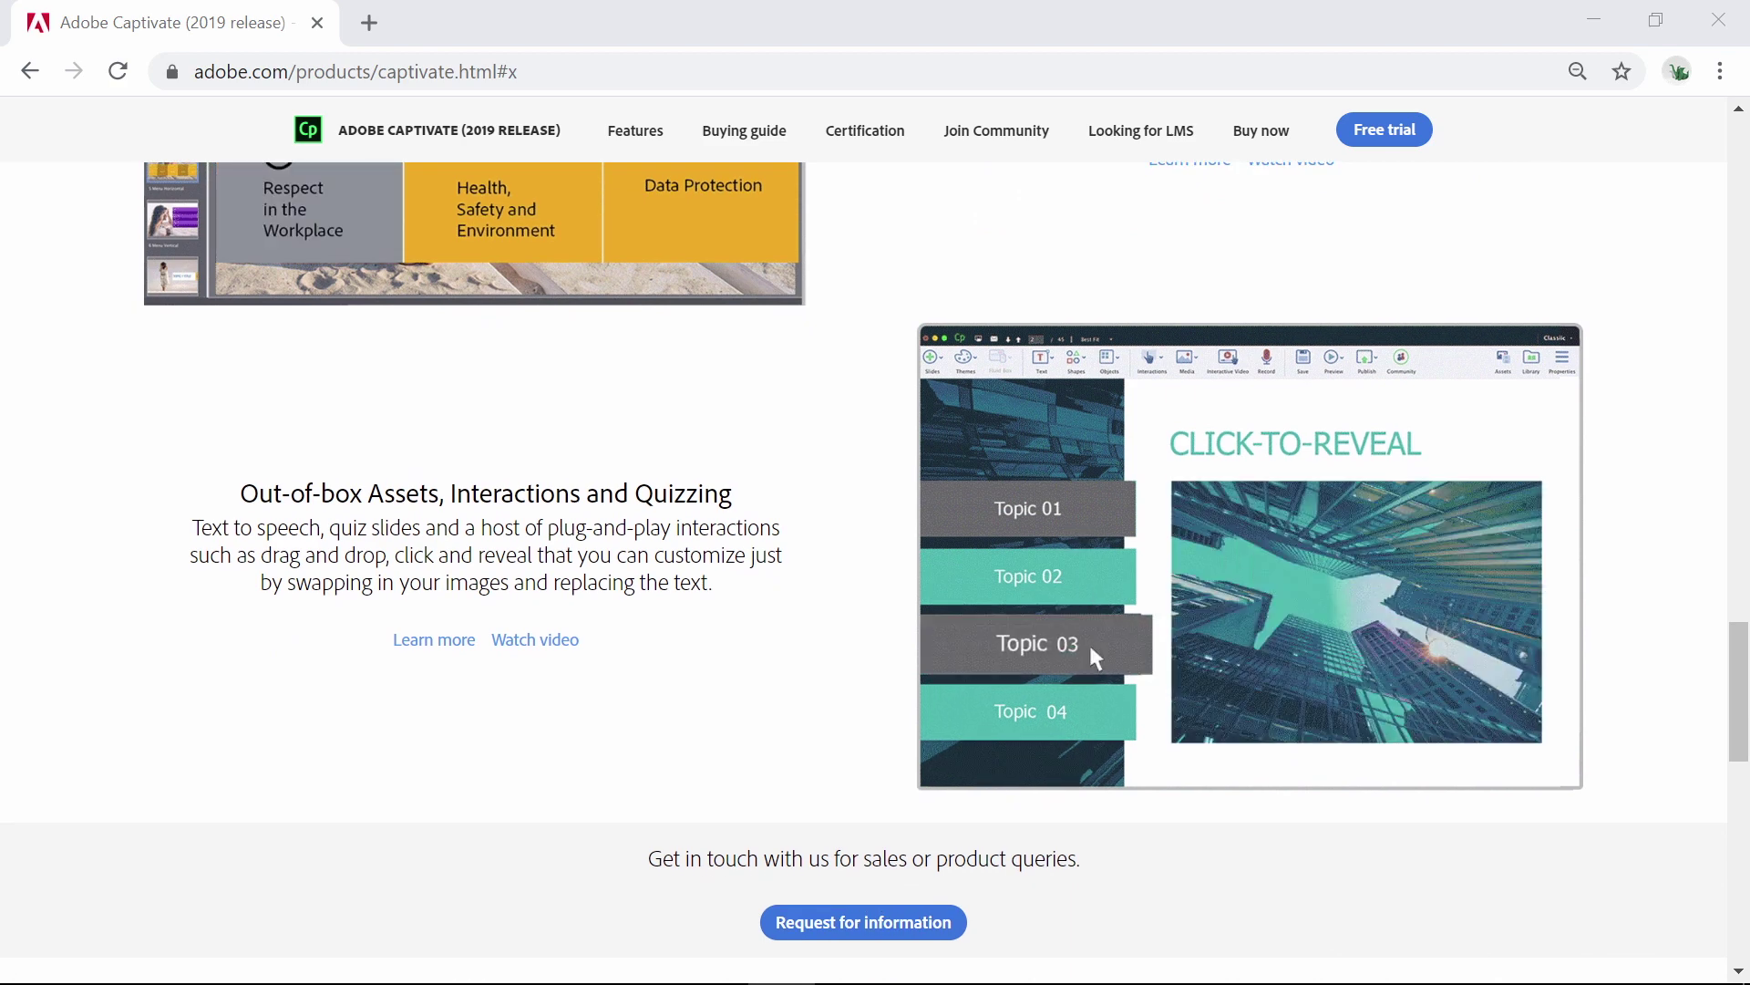
scroll(1090, 638, "down", 3)
scroll(1091, 355, "down", 3)
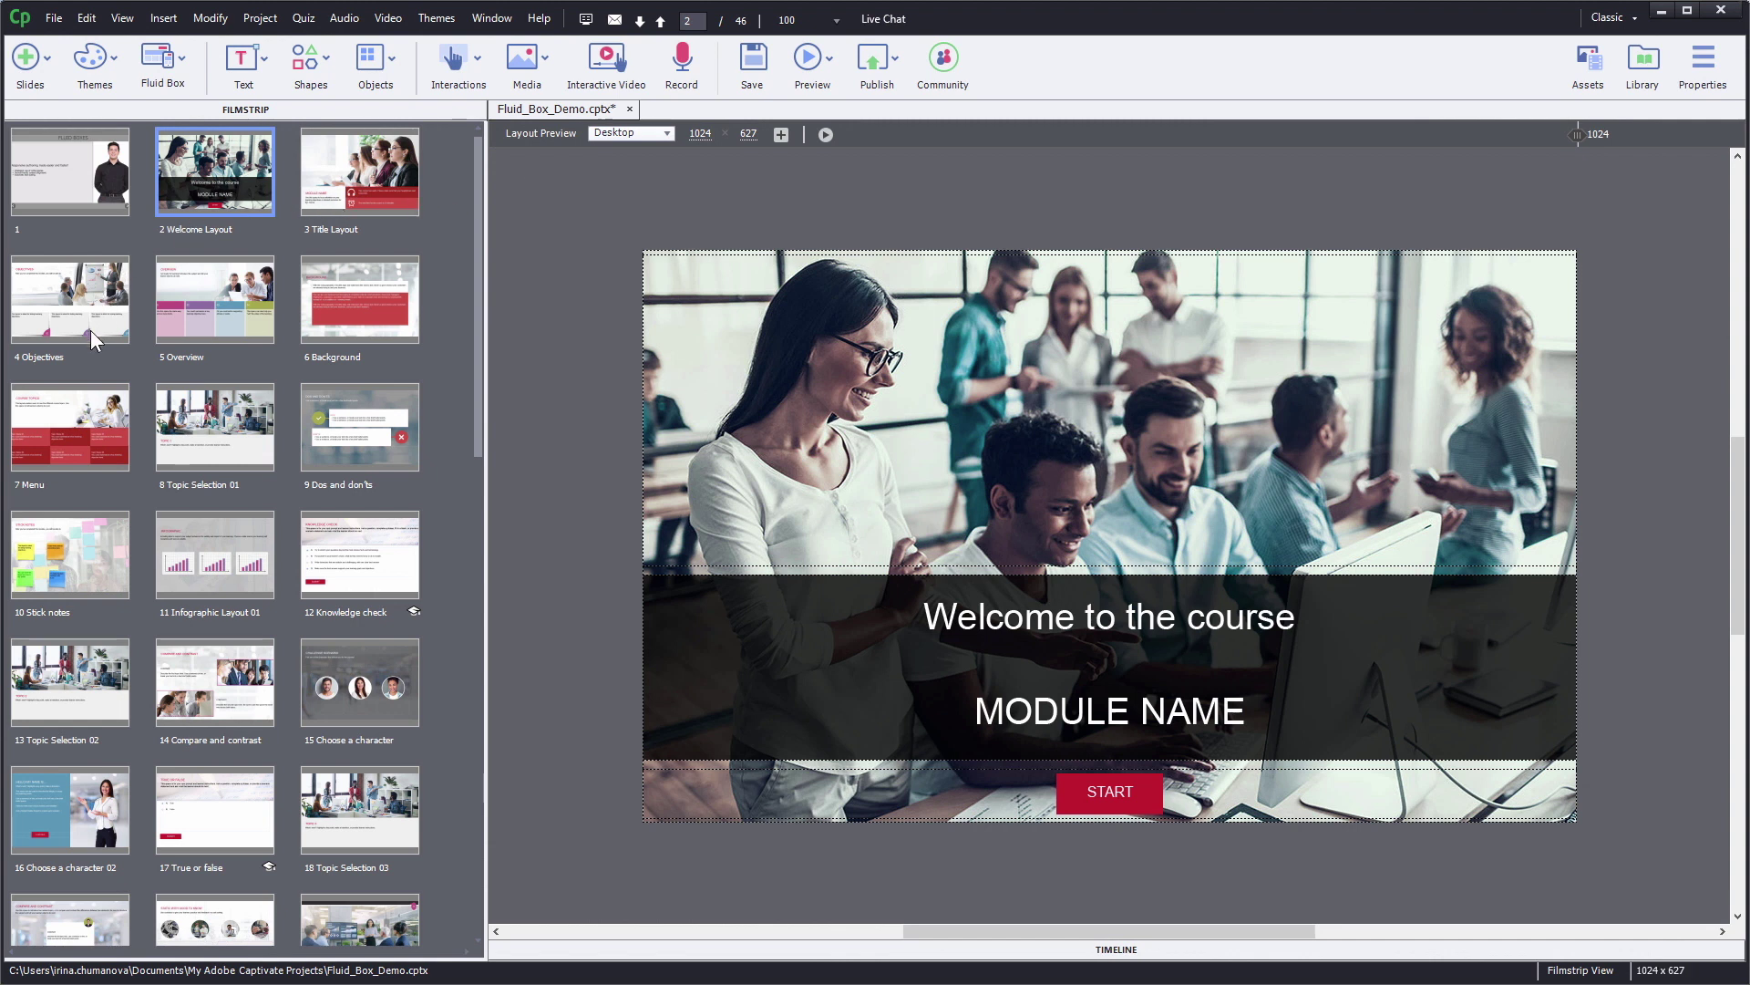
Preview the Infographic Layout 01, Compare and contrast, Choose a character 02 and both Assess your skills slides.
left_click(193, 569)
left_click(220, 690)
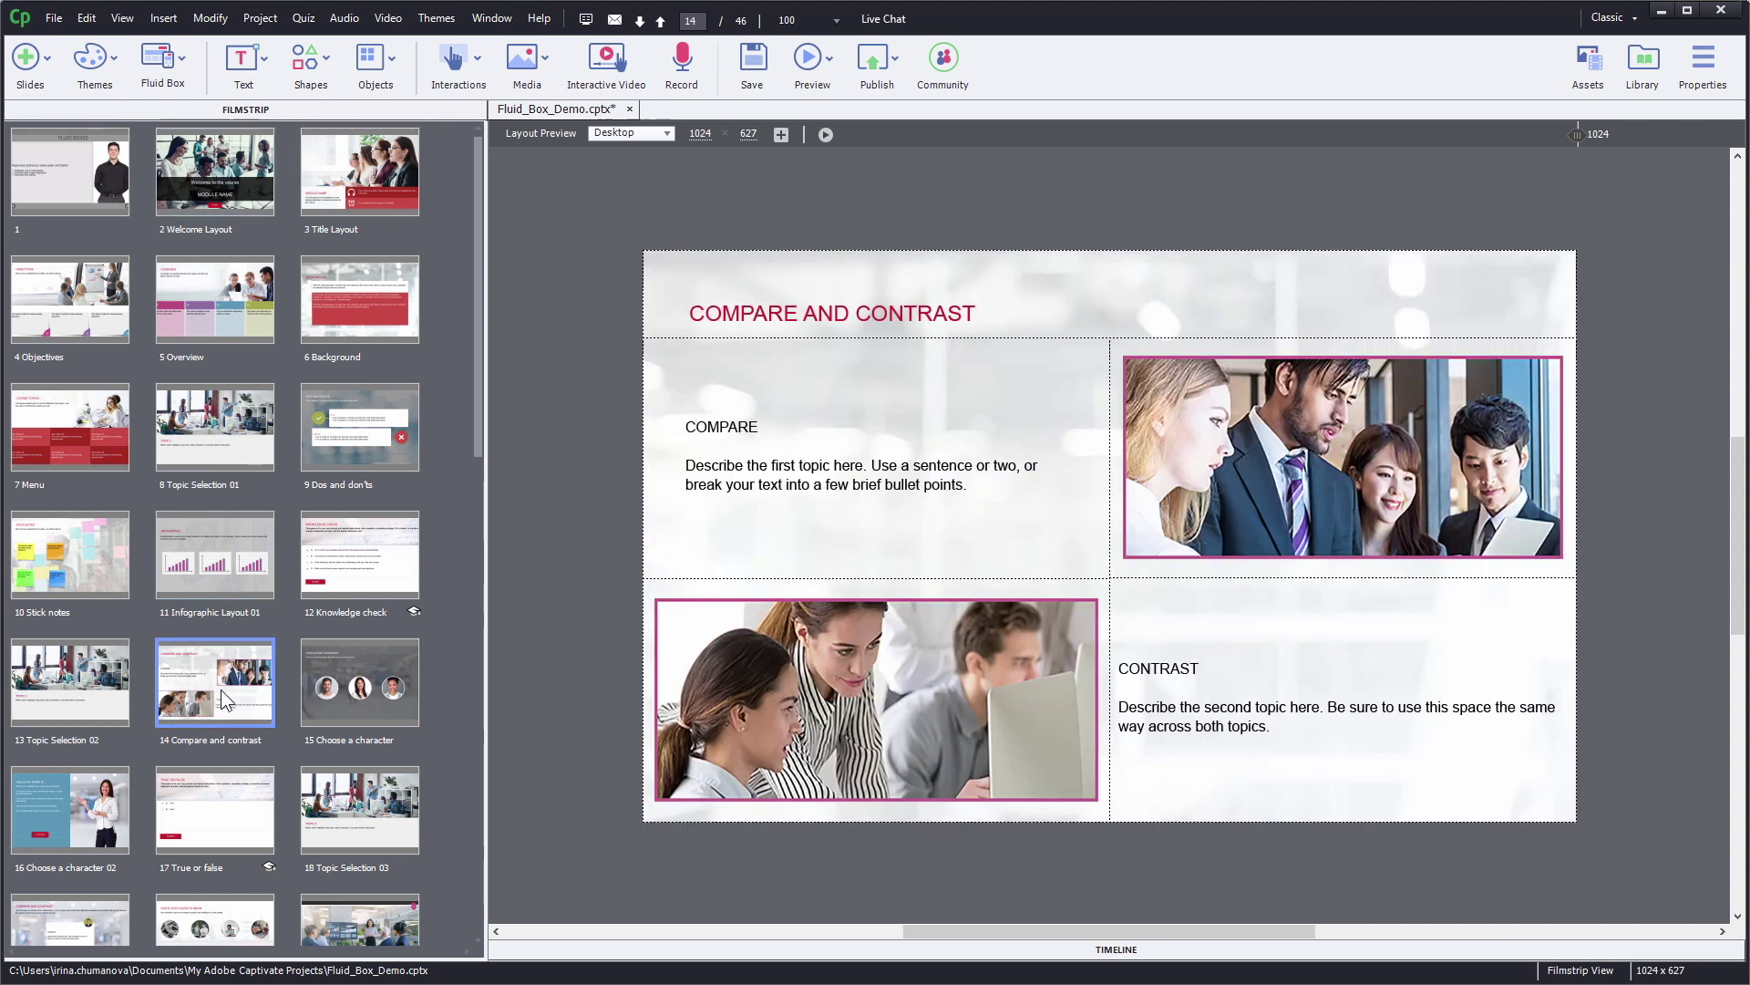
left_click(64, 815)
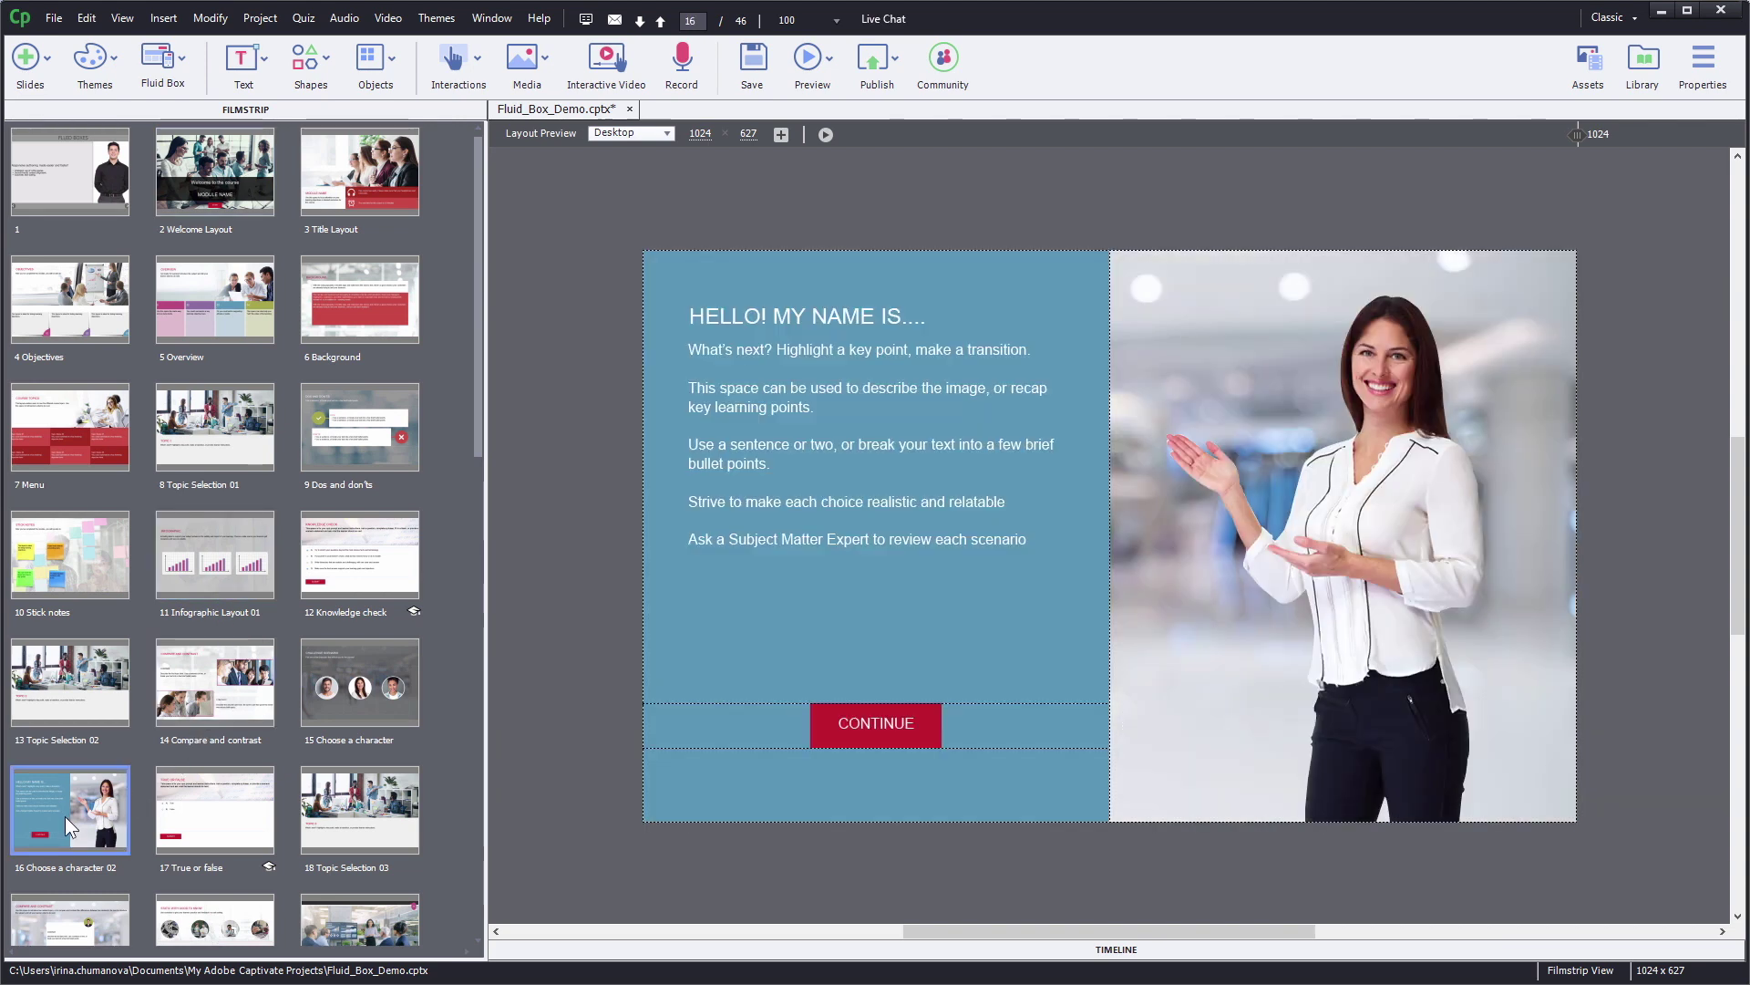
scroll(67, 816, "down", 4)
scroll(68, 816, "down", 4)
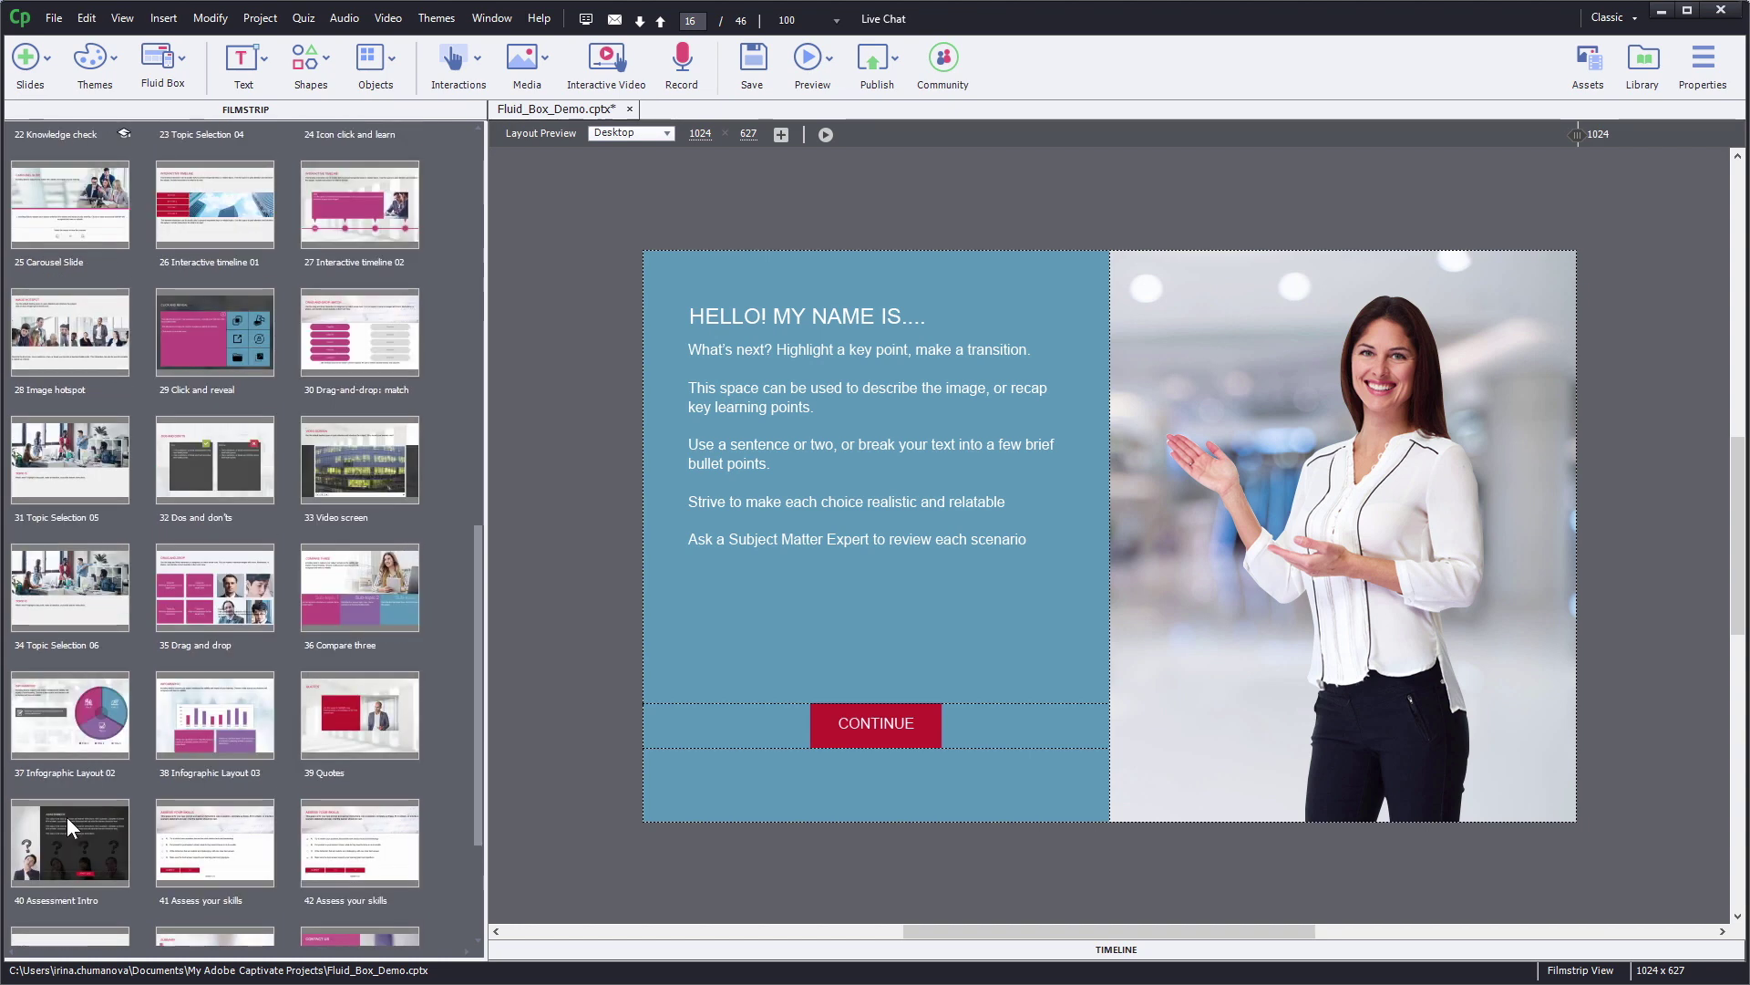
left_click(189, 842)
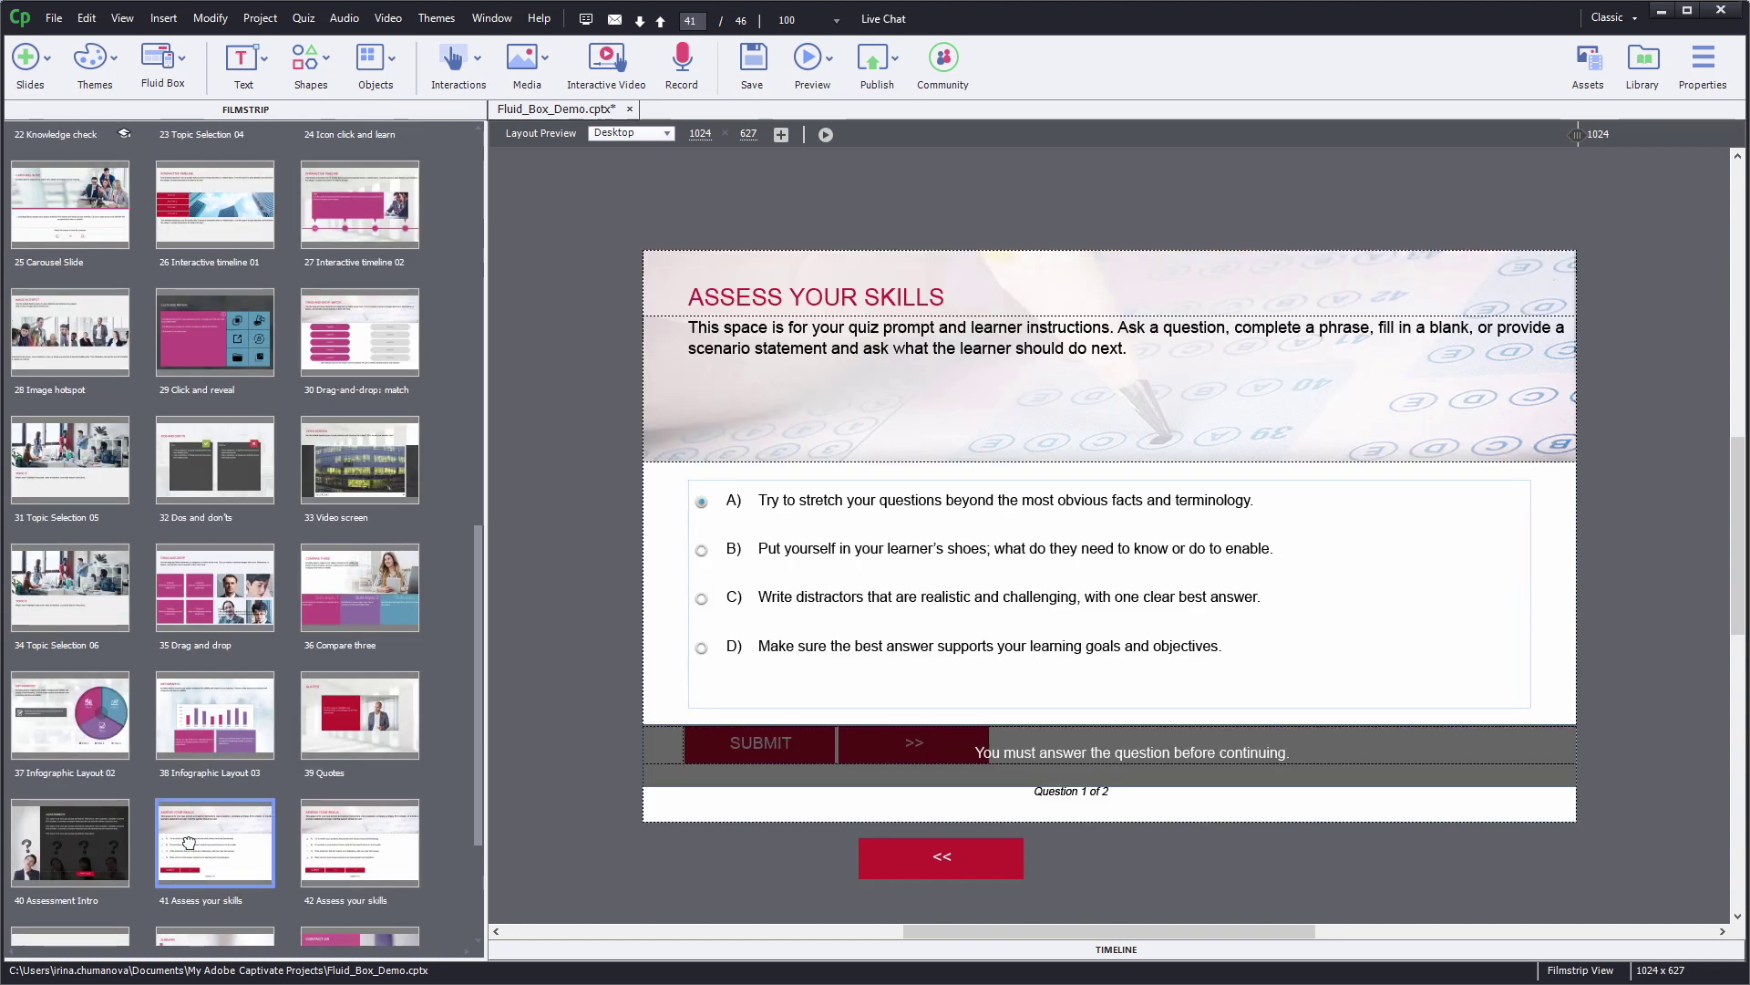
left_click(349, 841)
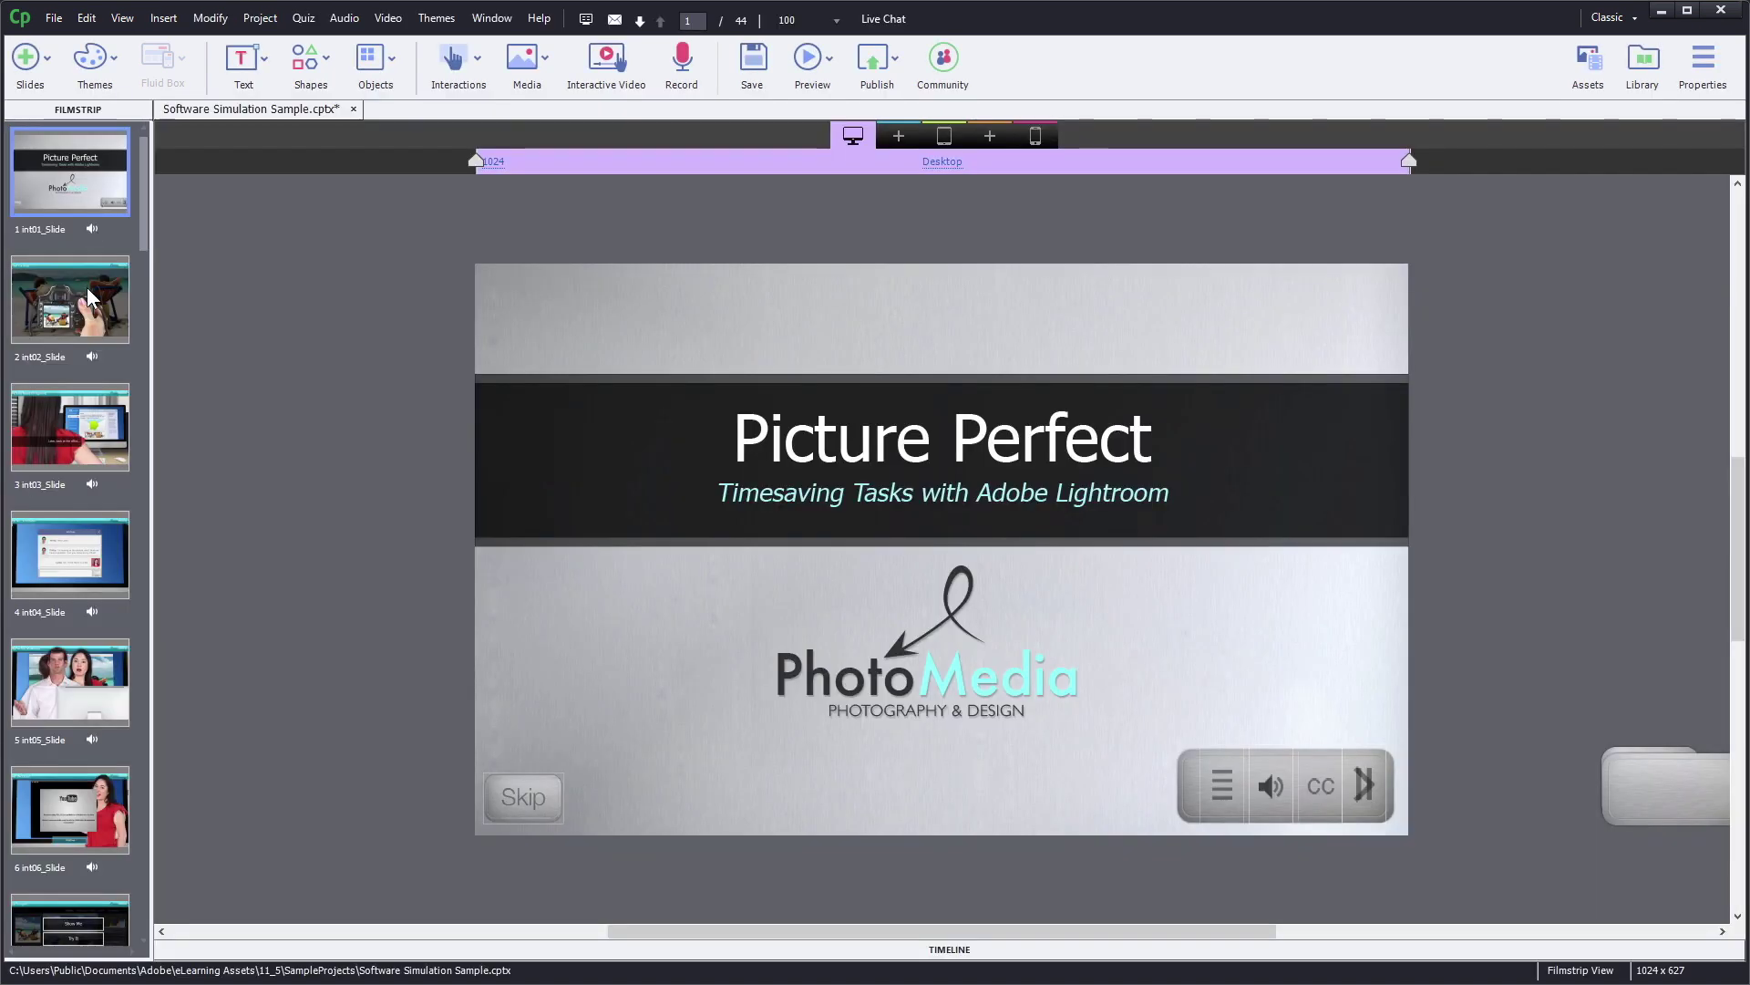
Open a sample project at a narrower width, look around the 360° living room, and reveal a hotspot's text.
left_click(85, 296)
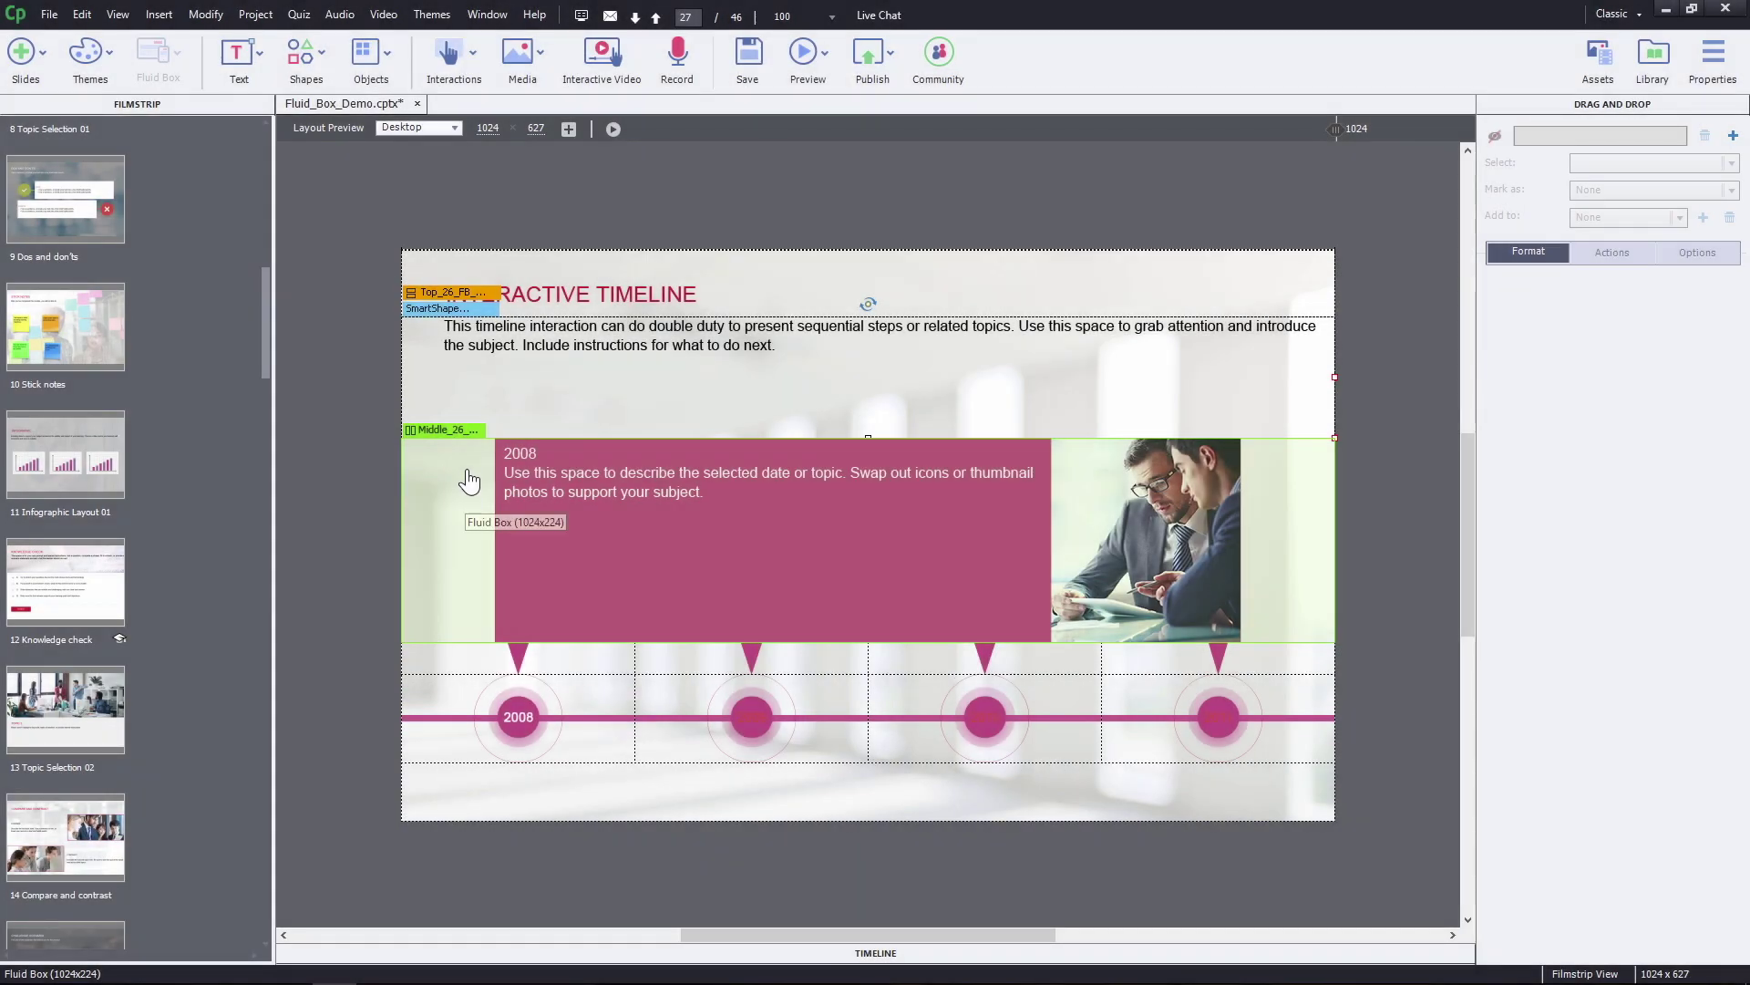
left_click(613, 129)
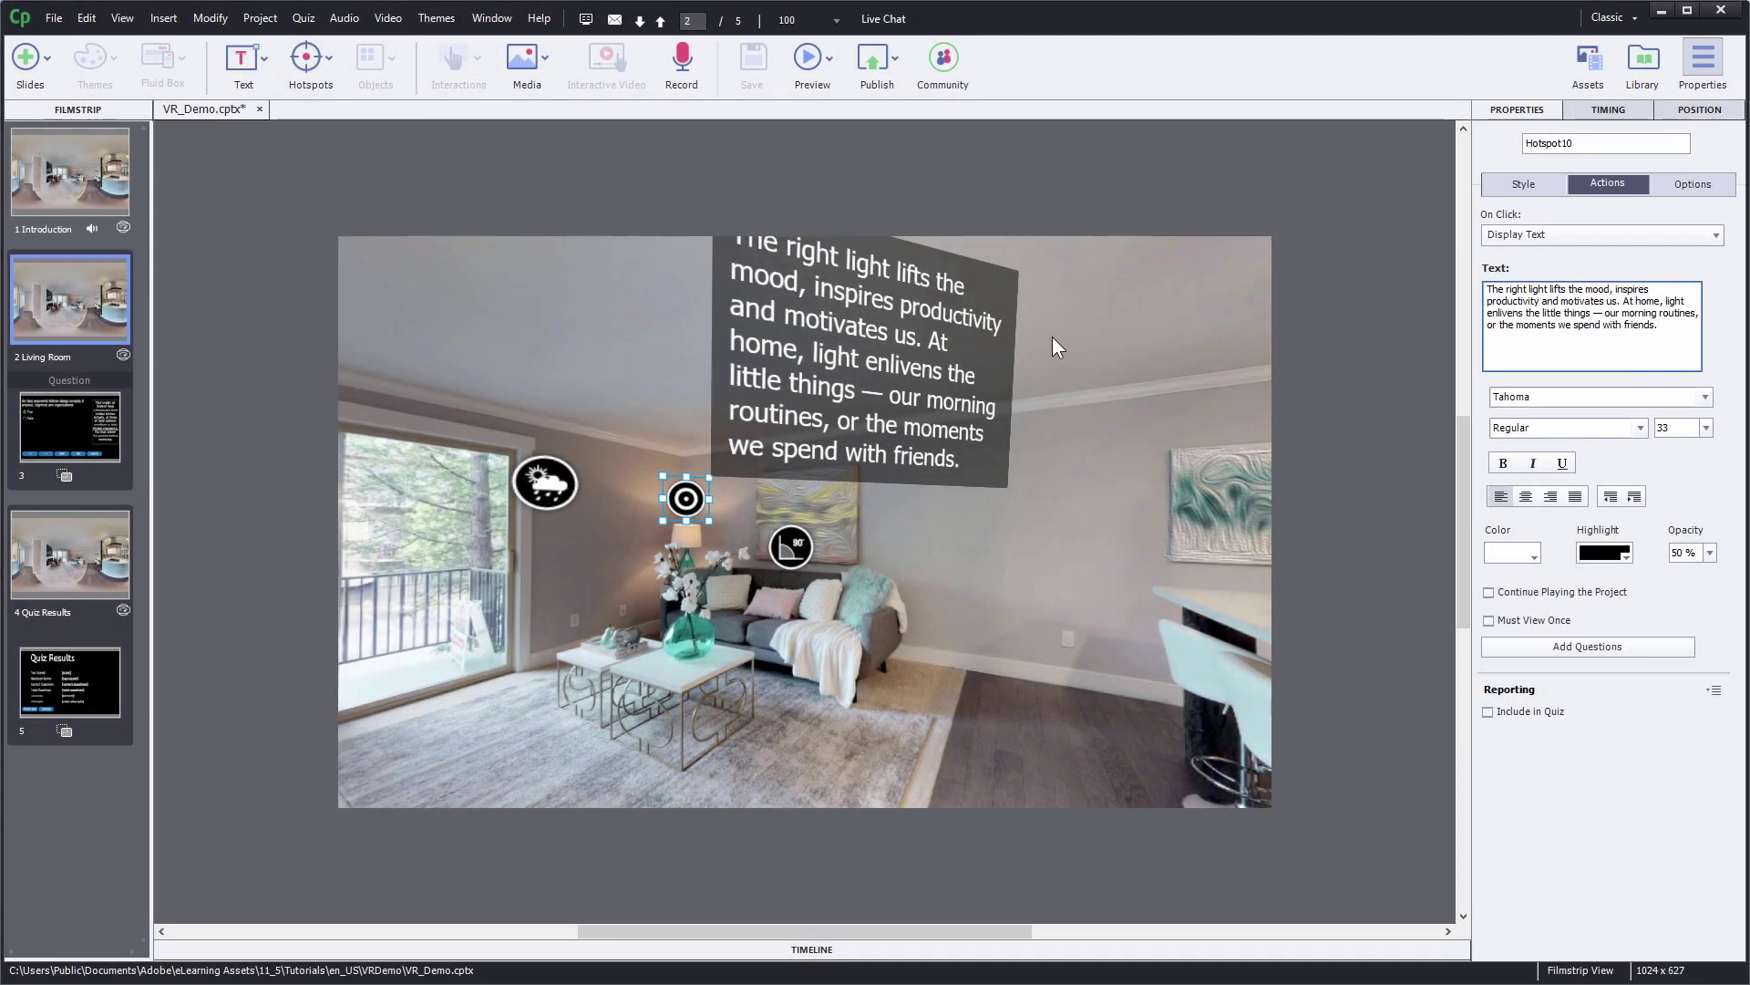
left_click_drag(1054, 347, 1148, 422)
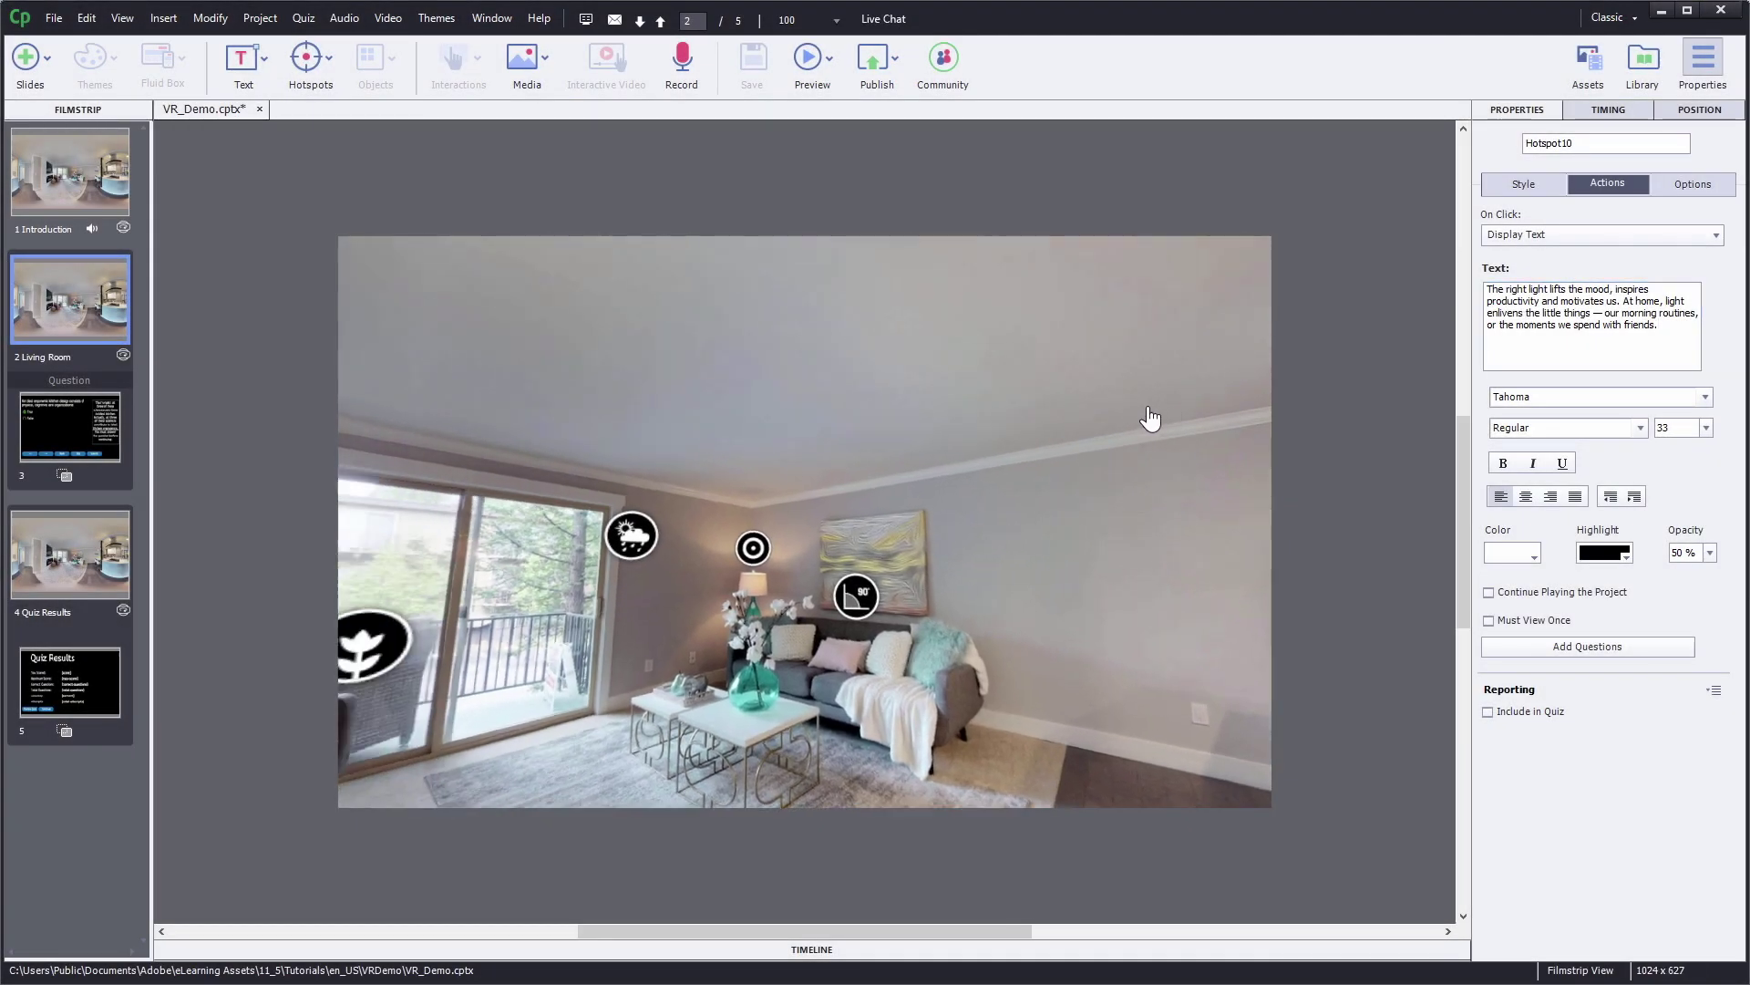
left_click(757, 552)
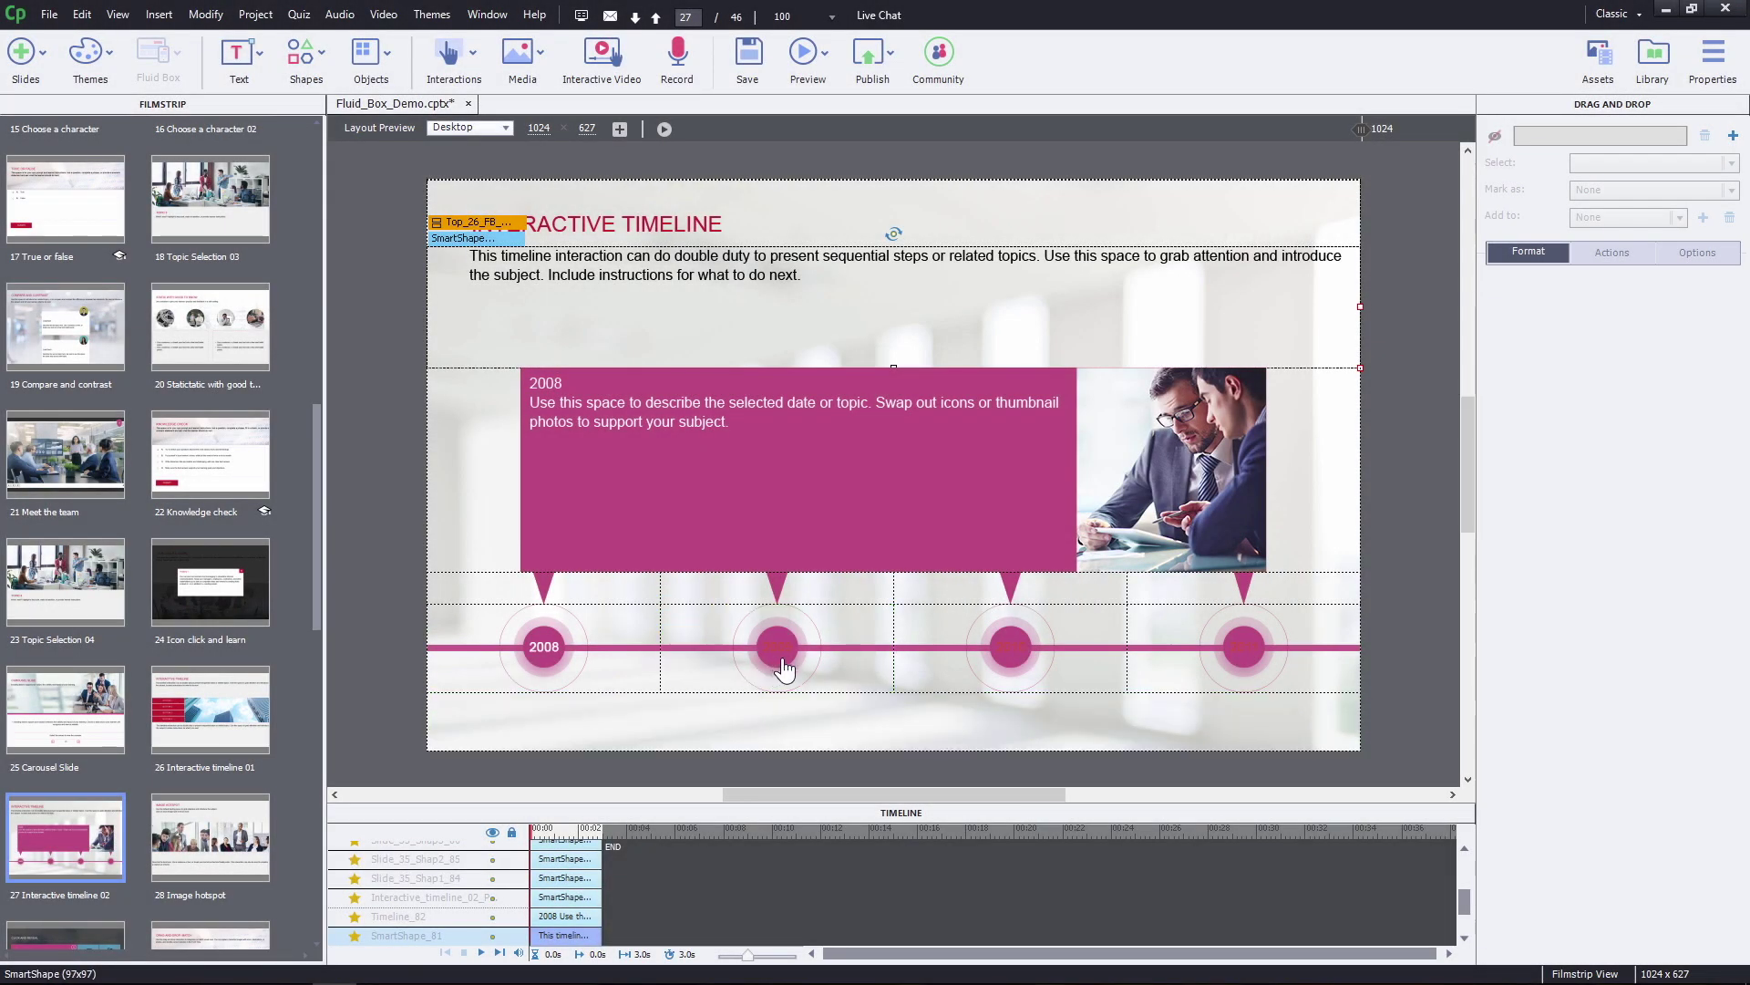
Inspect the third timeline circle's style, actions, and audio and transform properties.
left_click(998, 643)
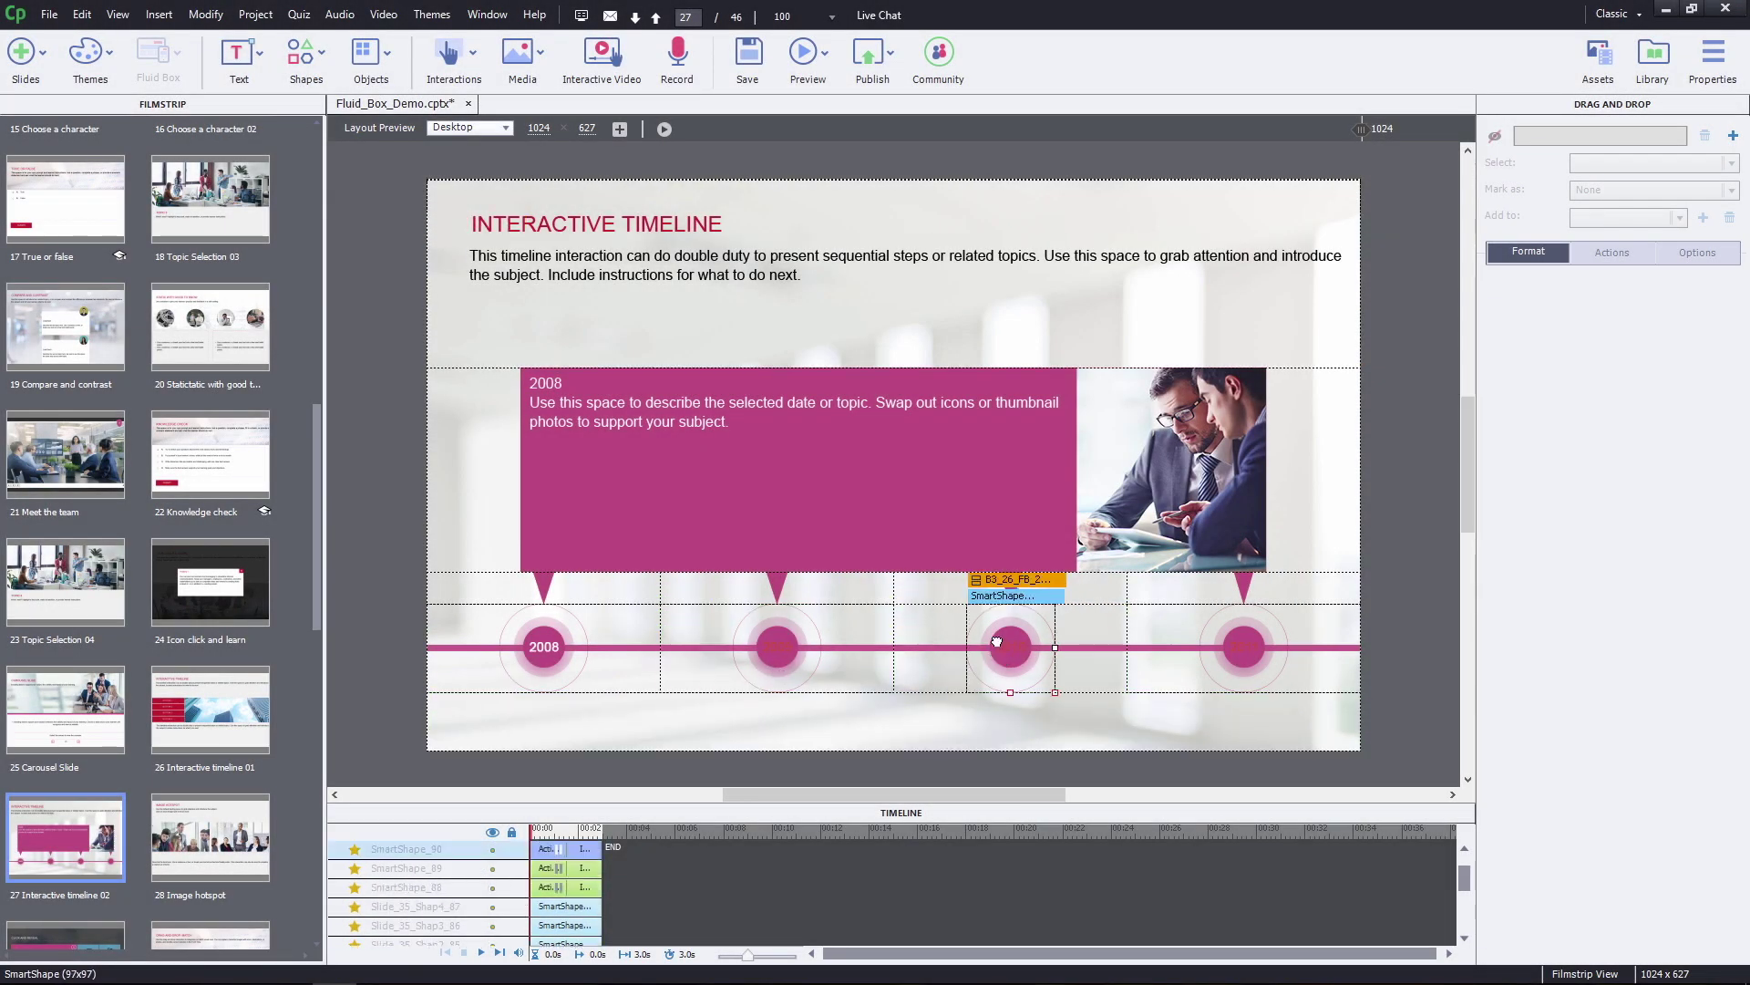
left_click(1713, 55)
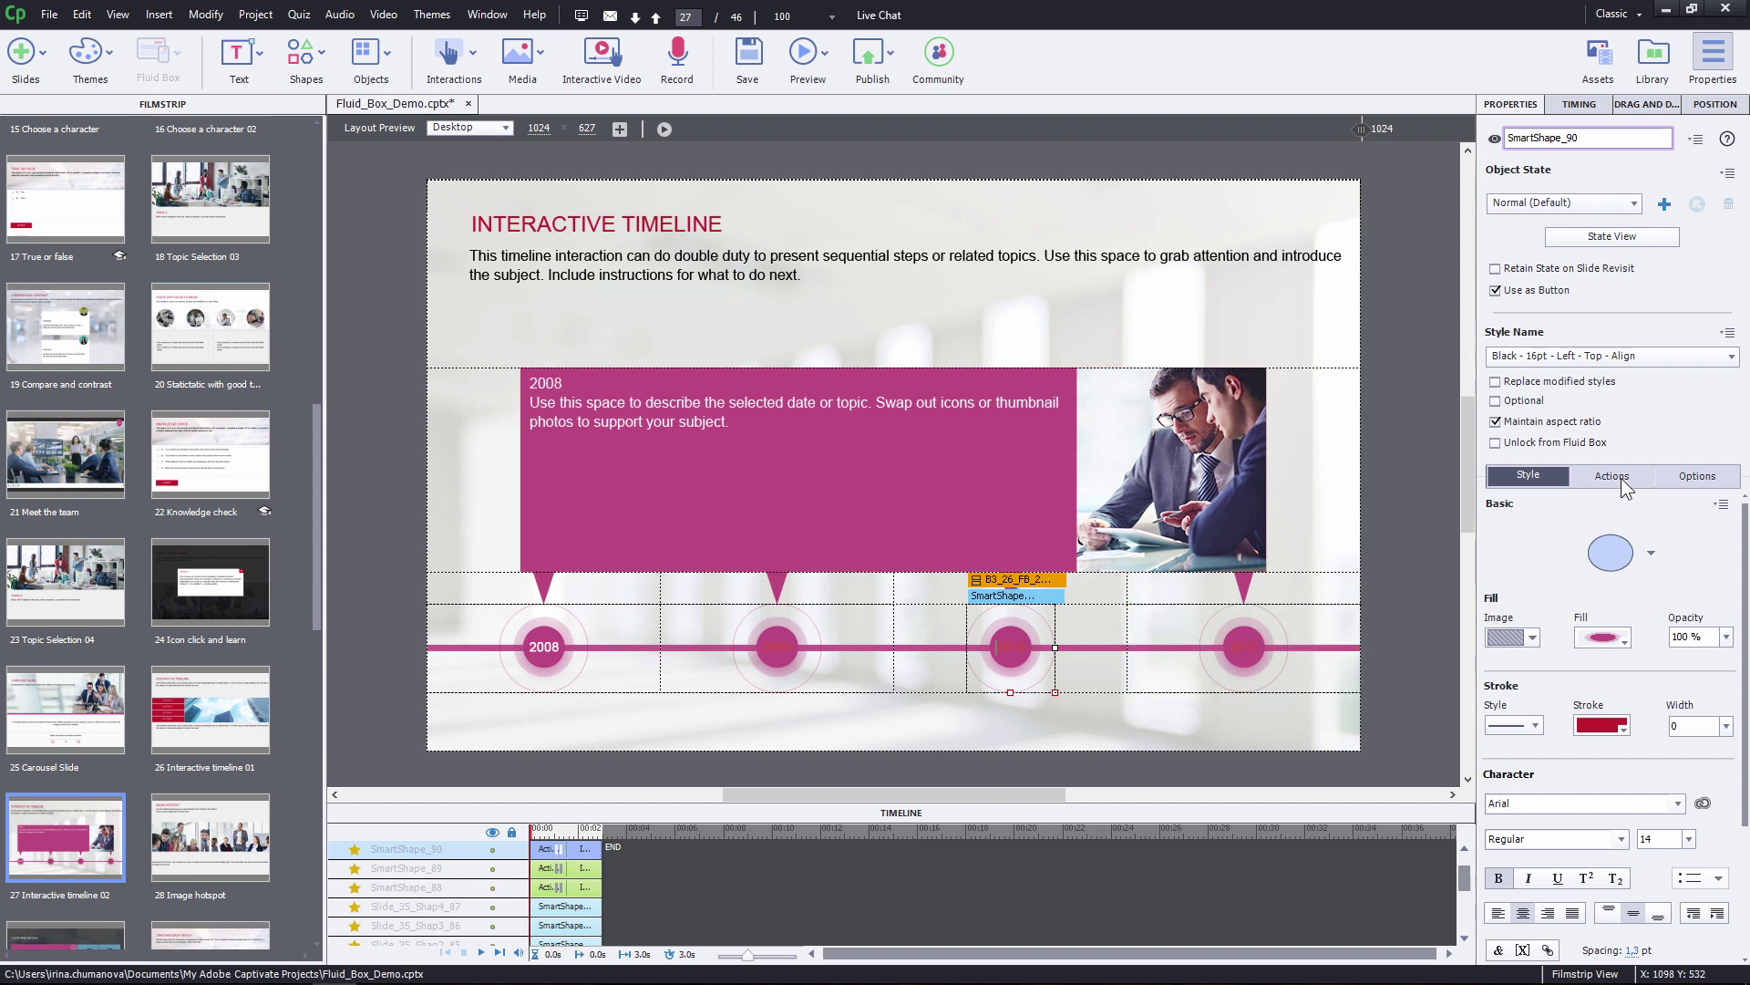
left_click(1615, 478)
left_click(1693, 478)
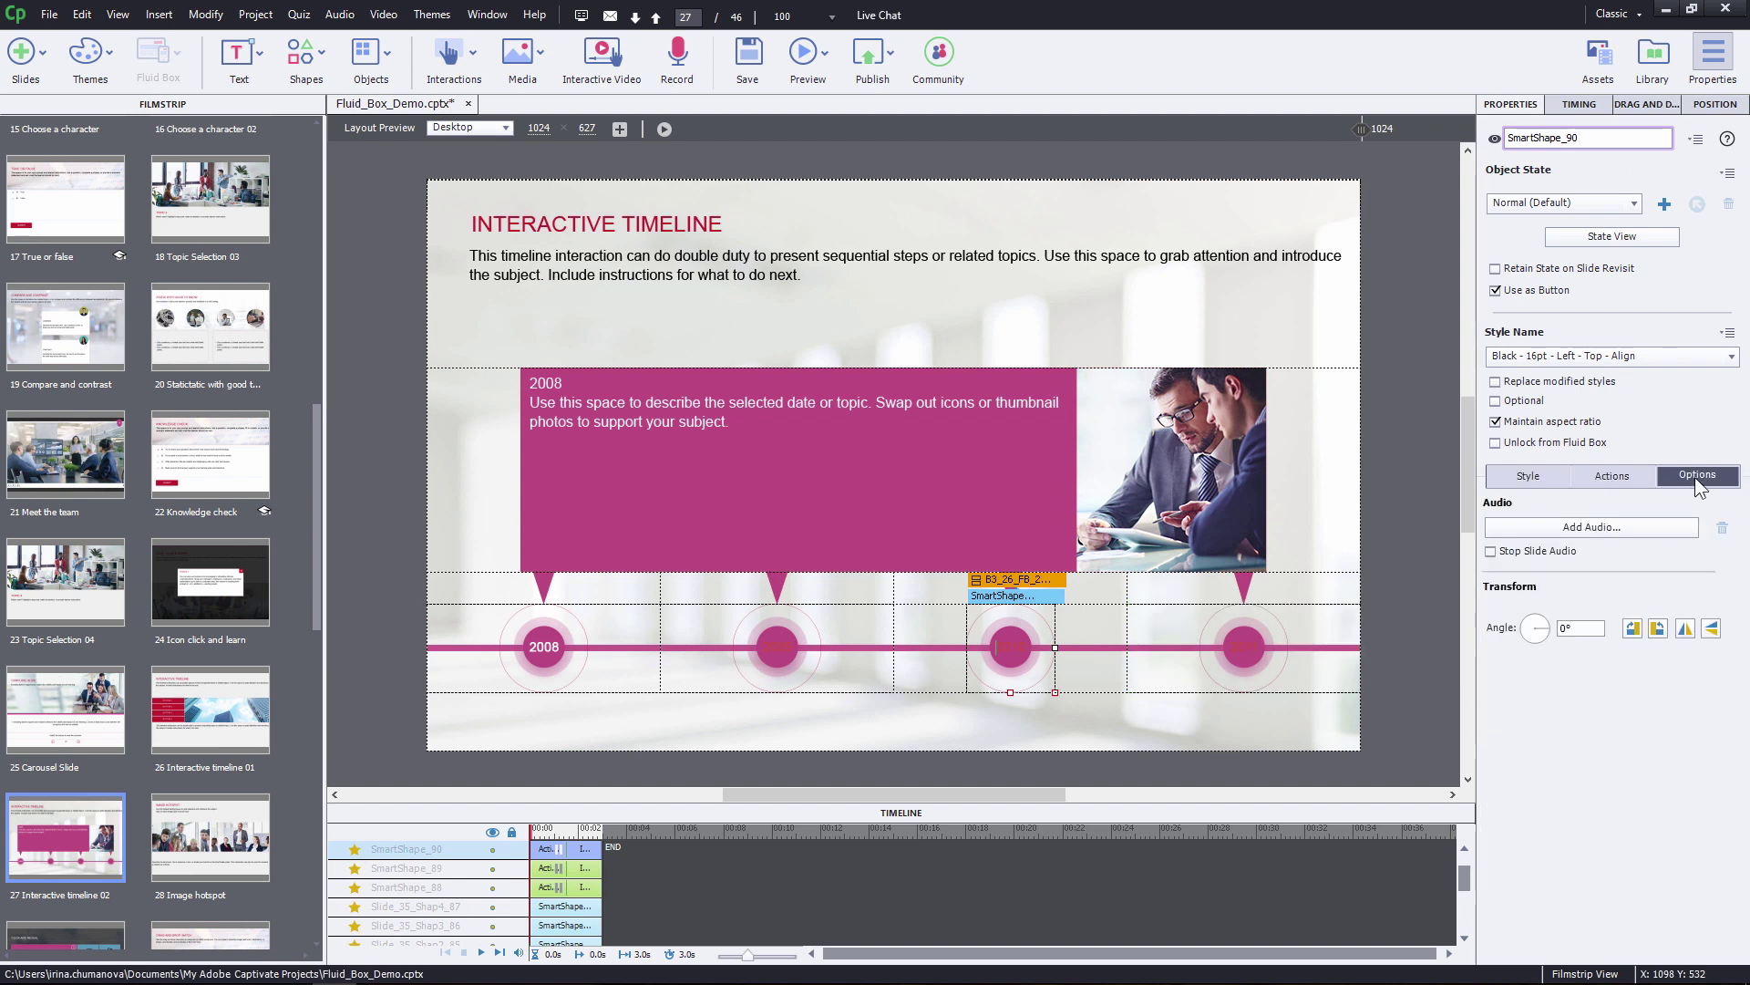
left_click(1513, 480)
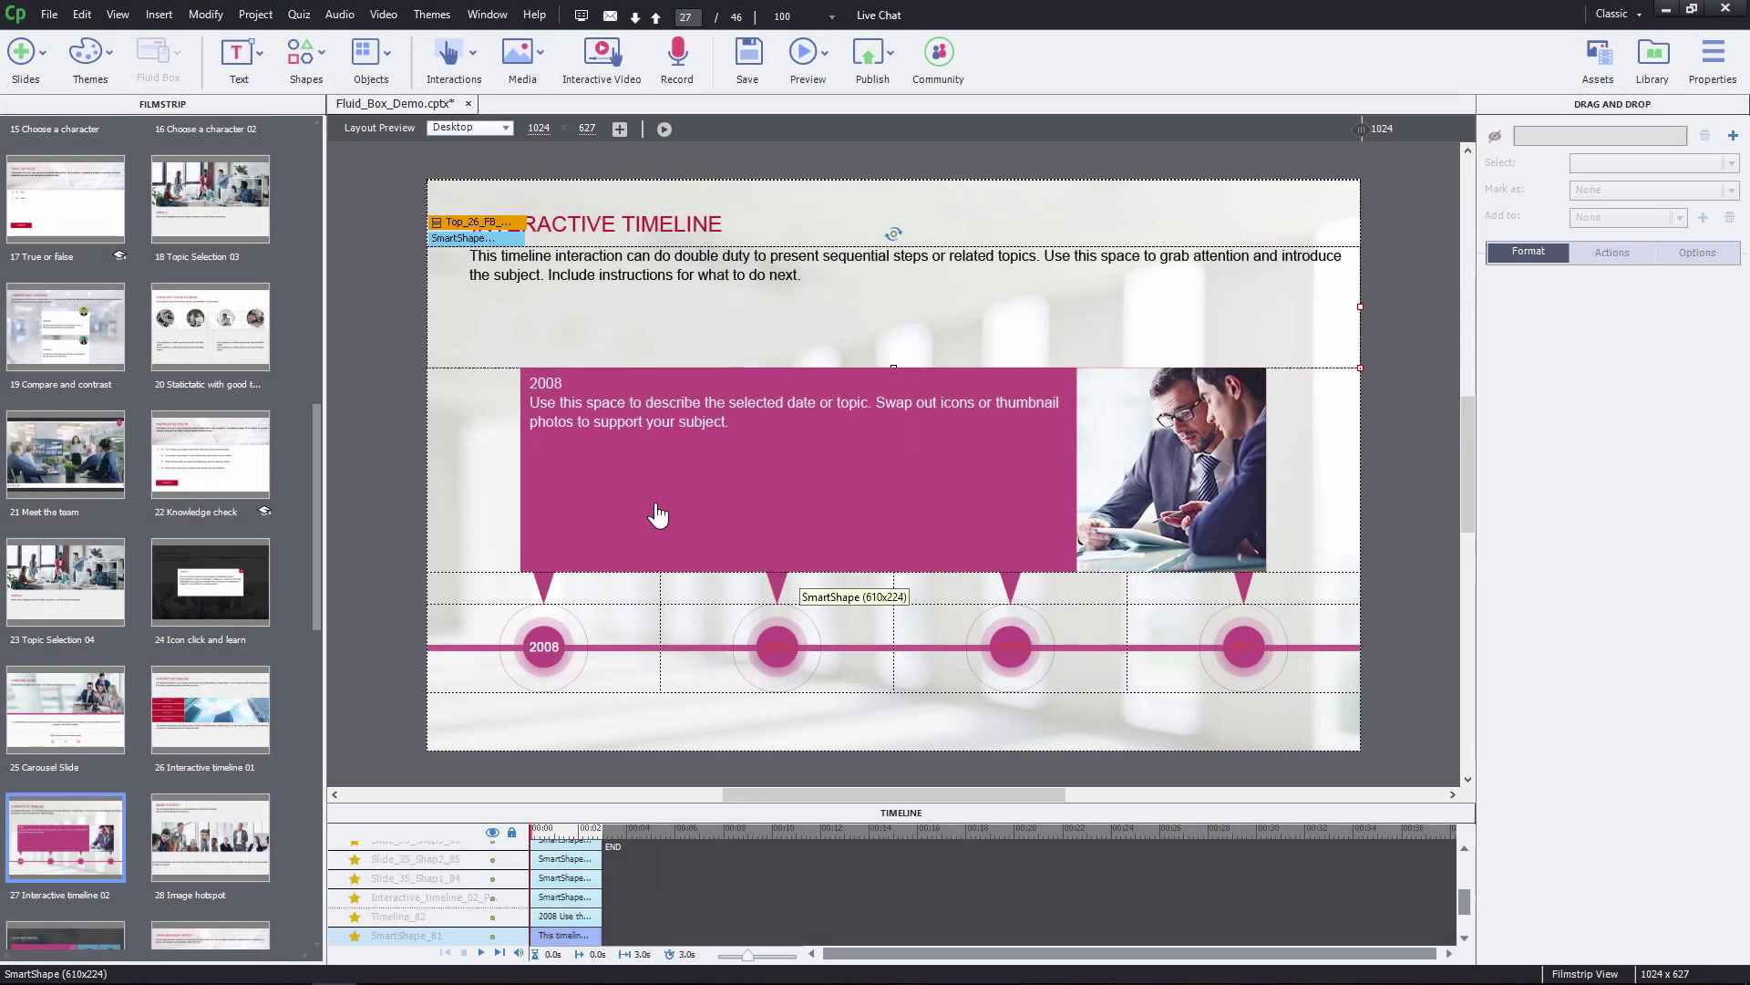
Open Project > Variables and view the available variable types.
left_click(255, 16)
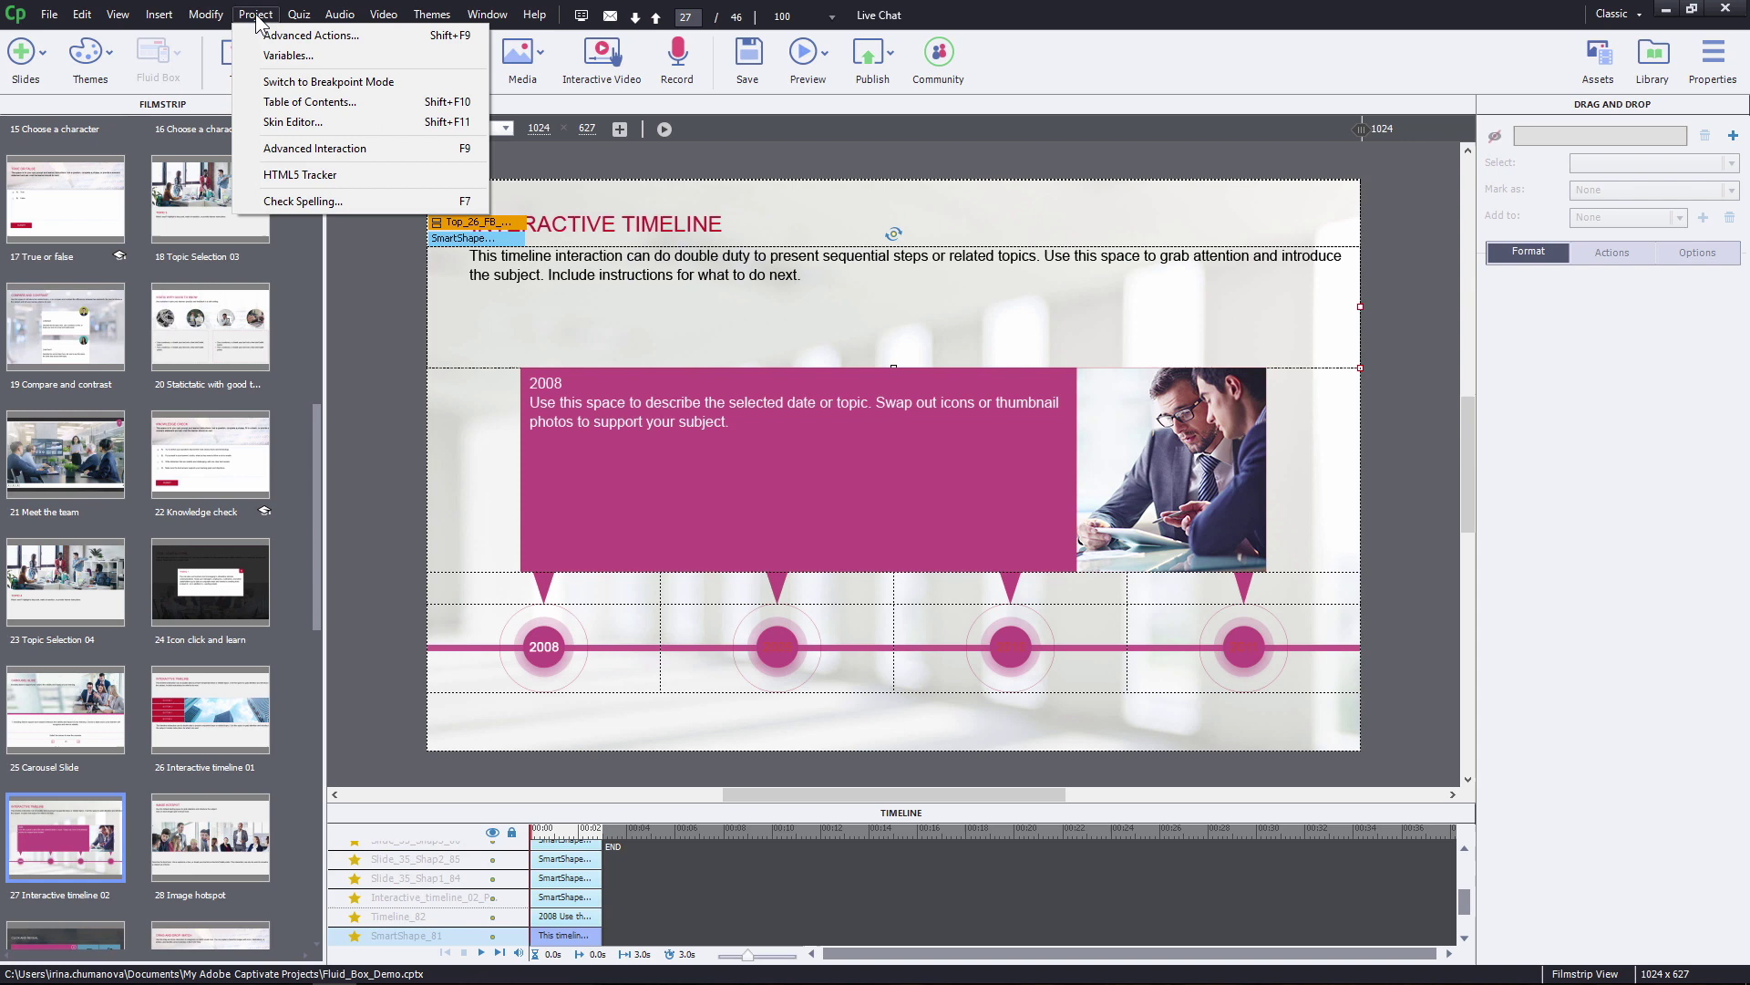
left_click(278, 56)
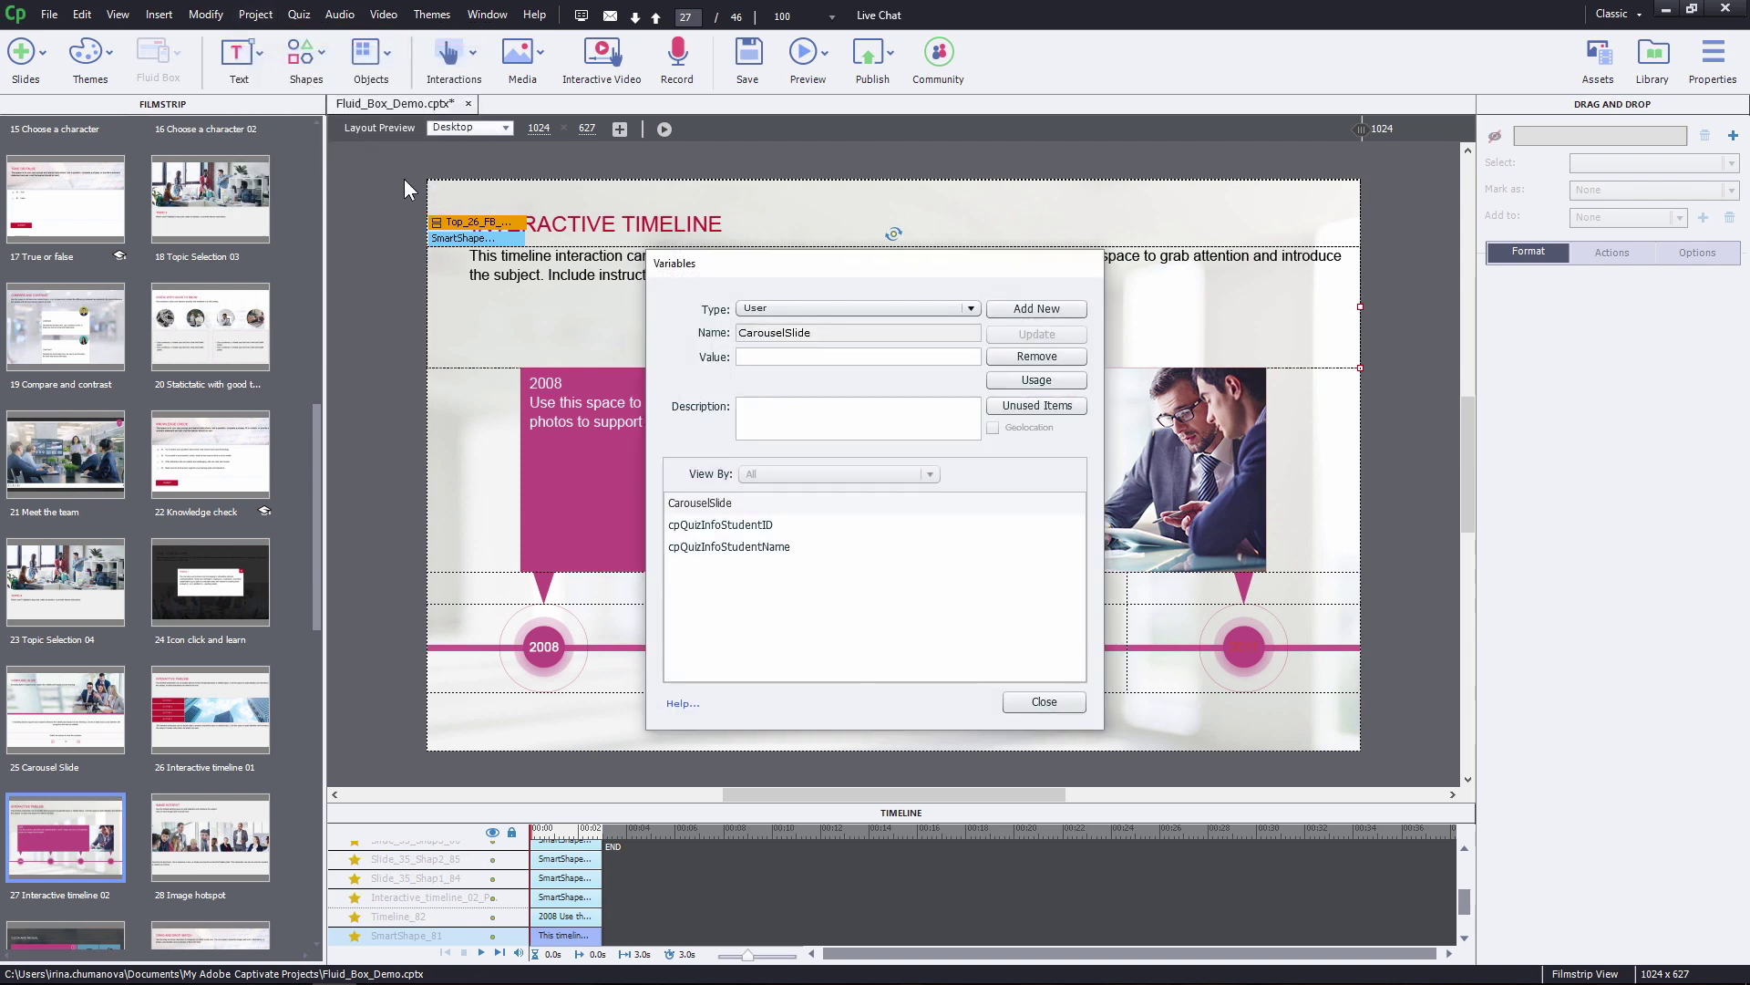
left_click(806, 310)
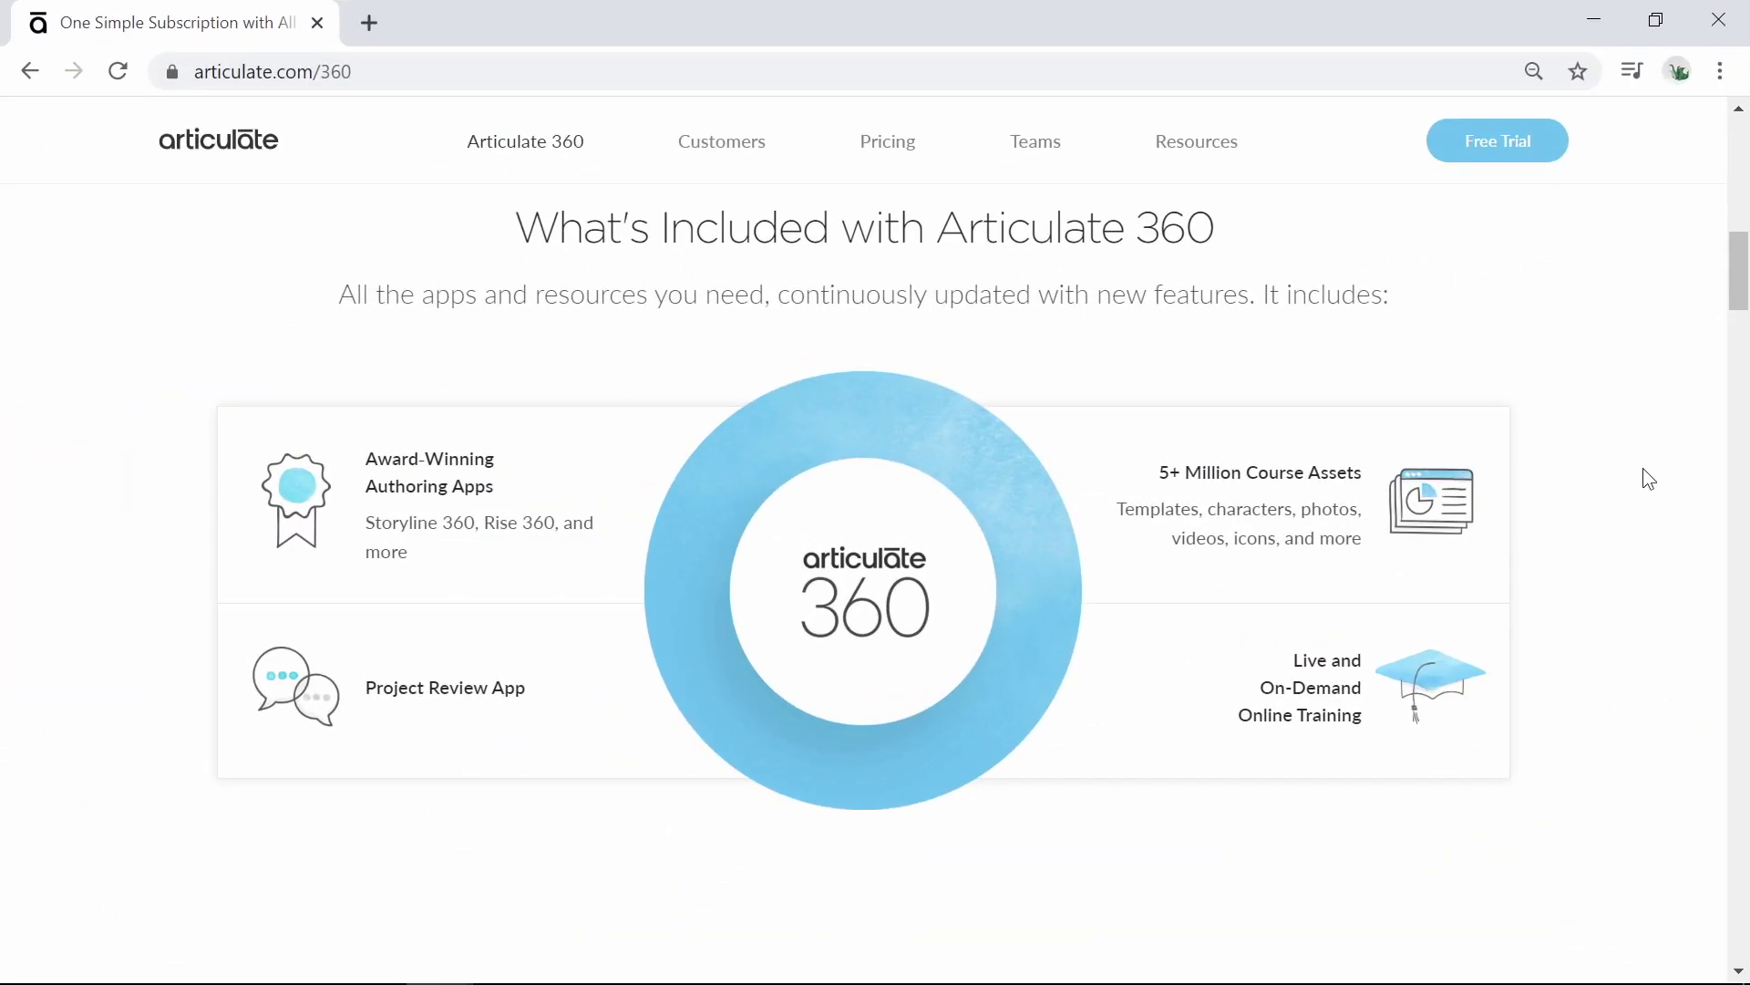
Scroll articulate.com/360 past the authoring apps and Rise previews to the 5+ million course assets.
scroll(1643, 469, "down", 6)
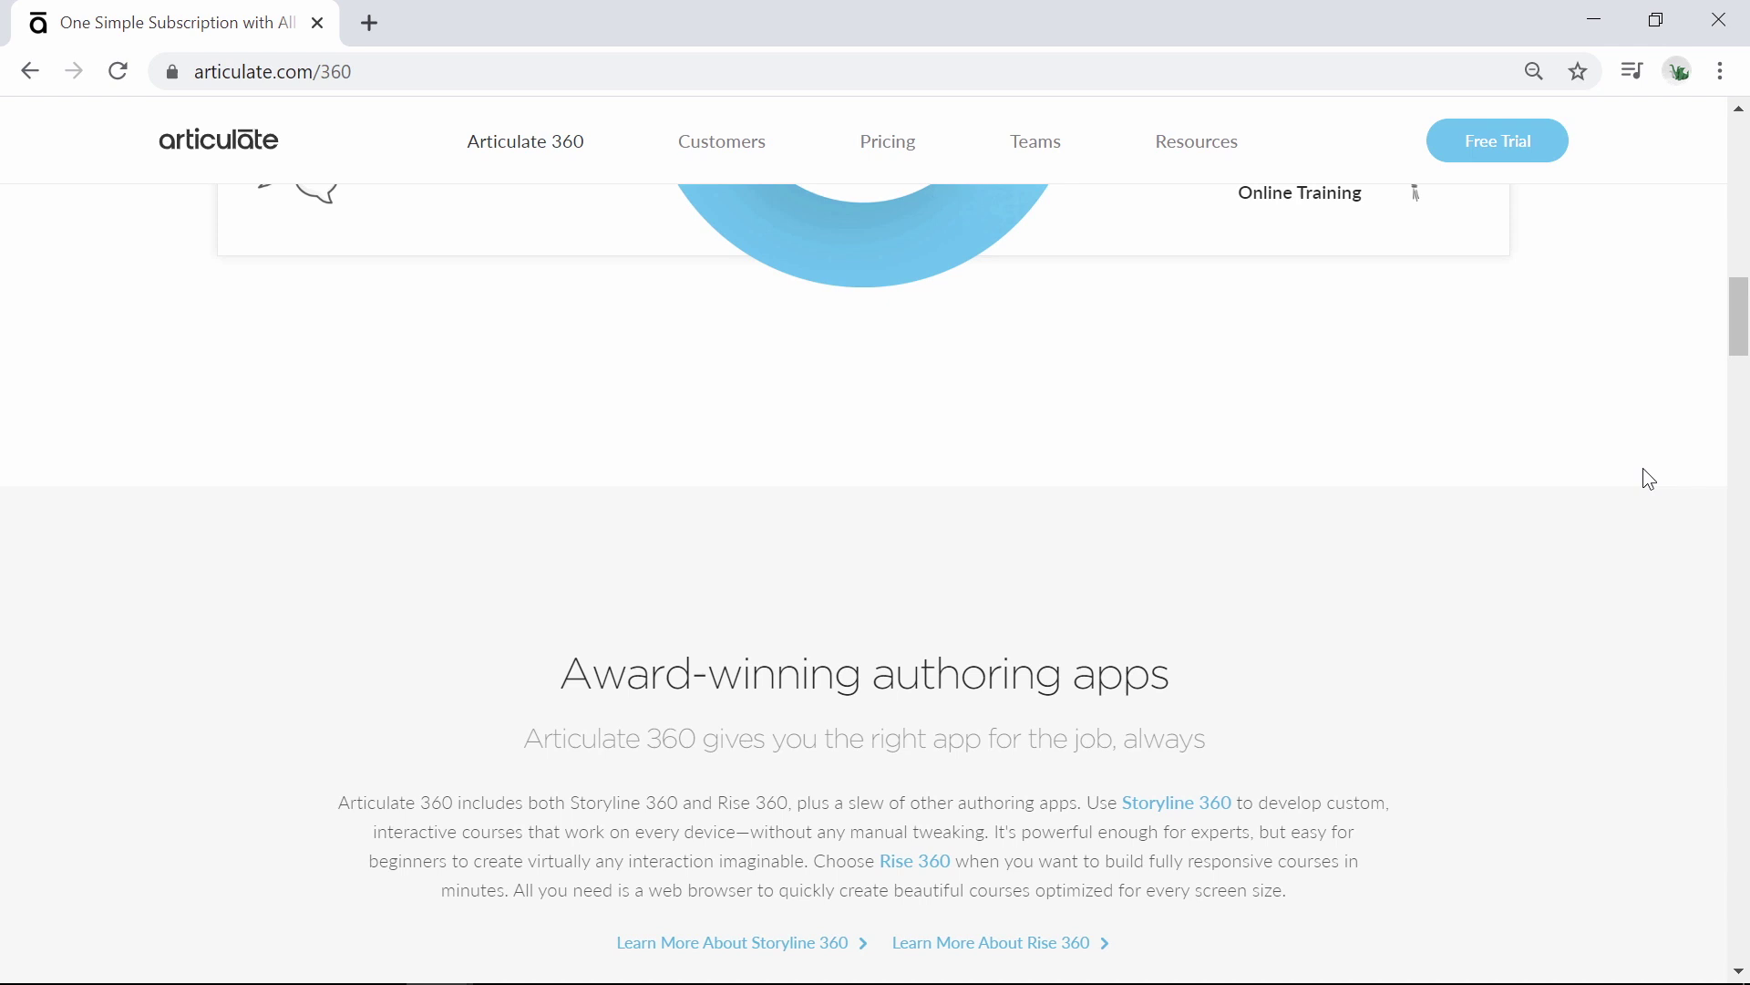
scroll(1643, 468, "down", 7)
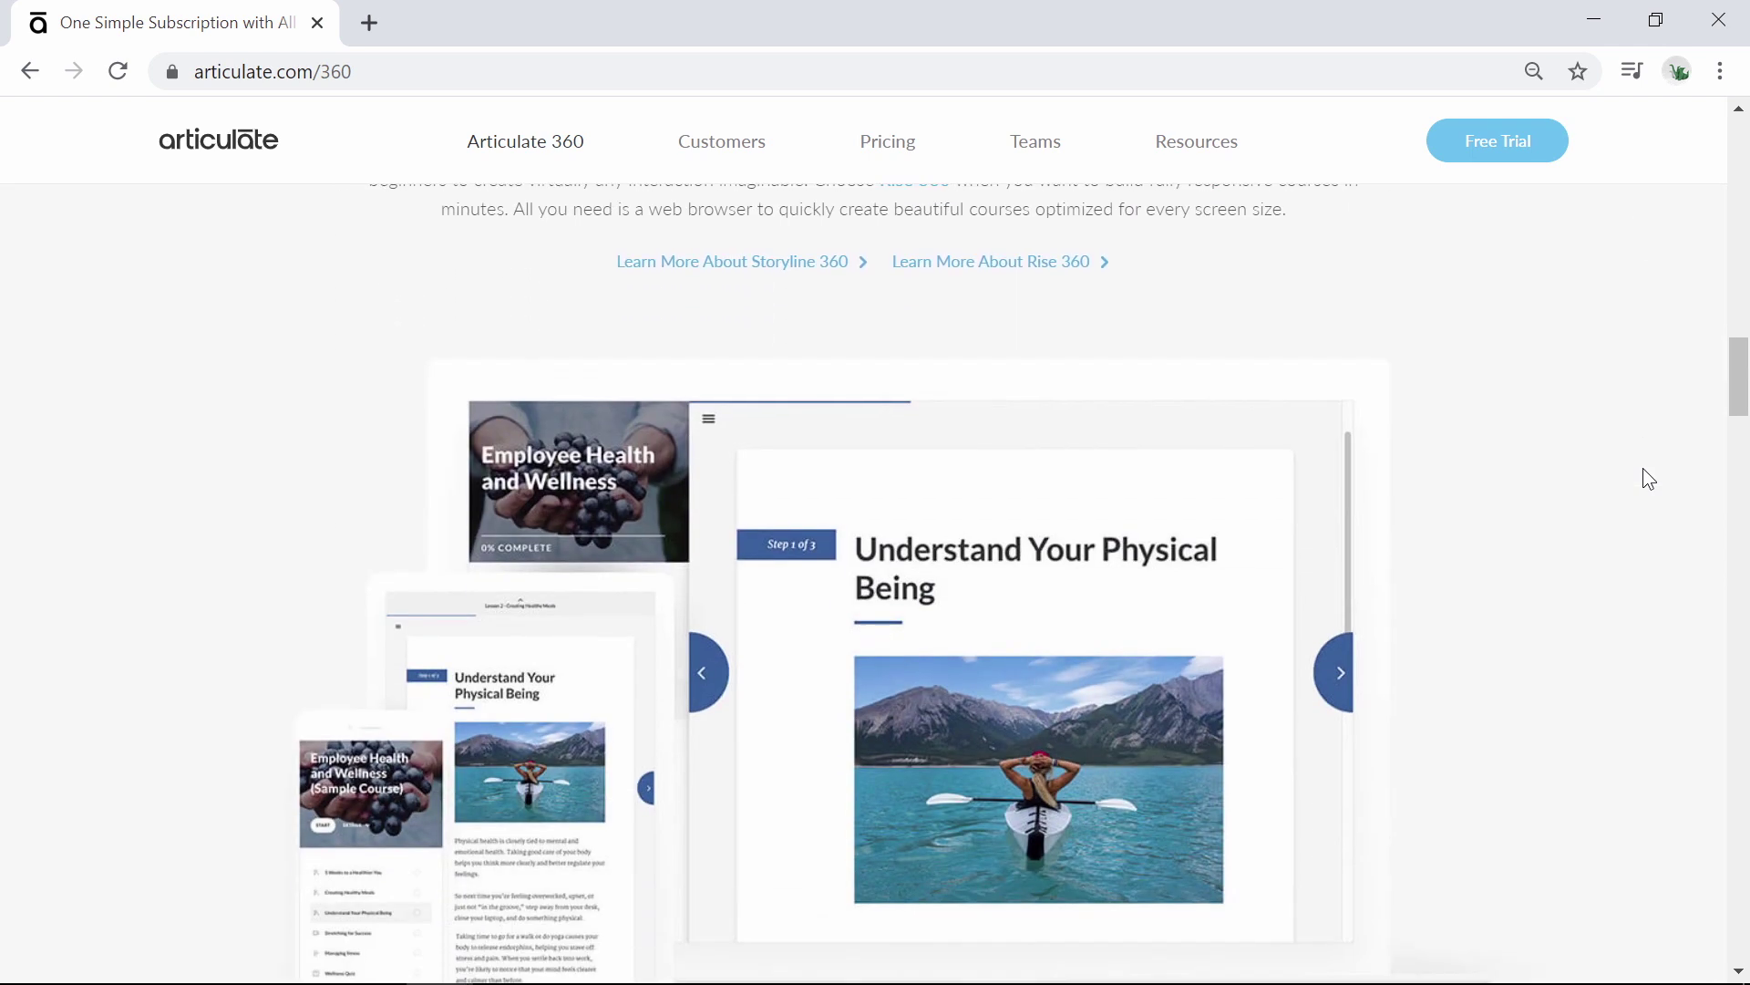
scroll(1644, 470, "down", 8)
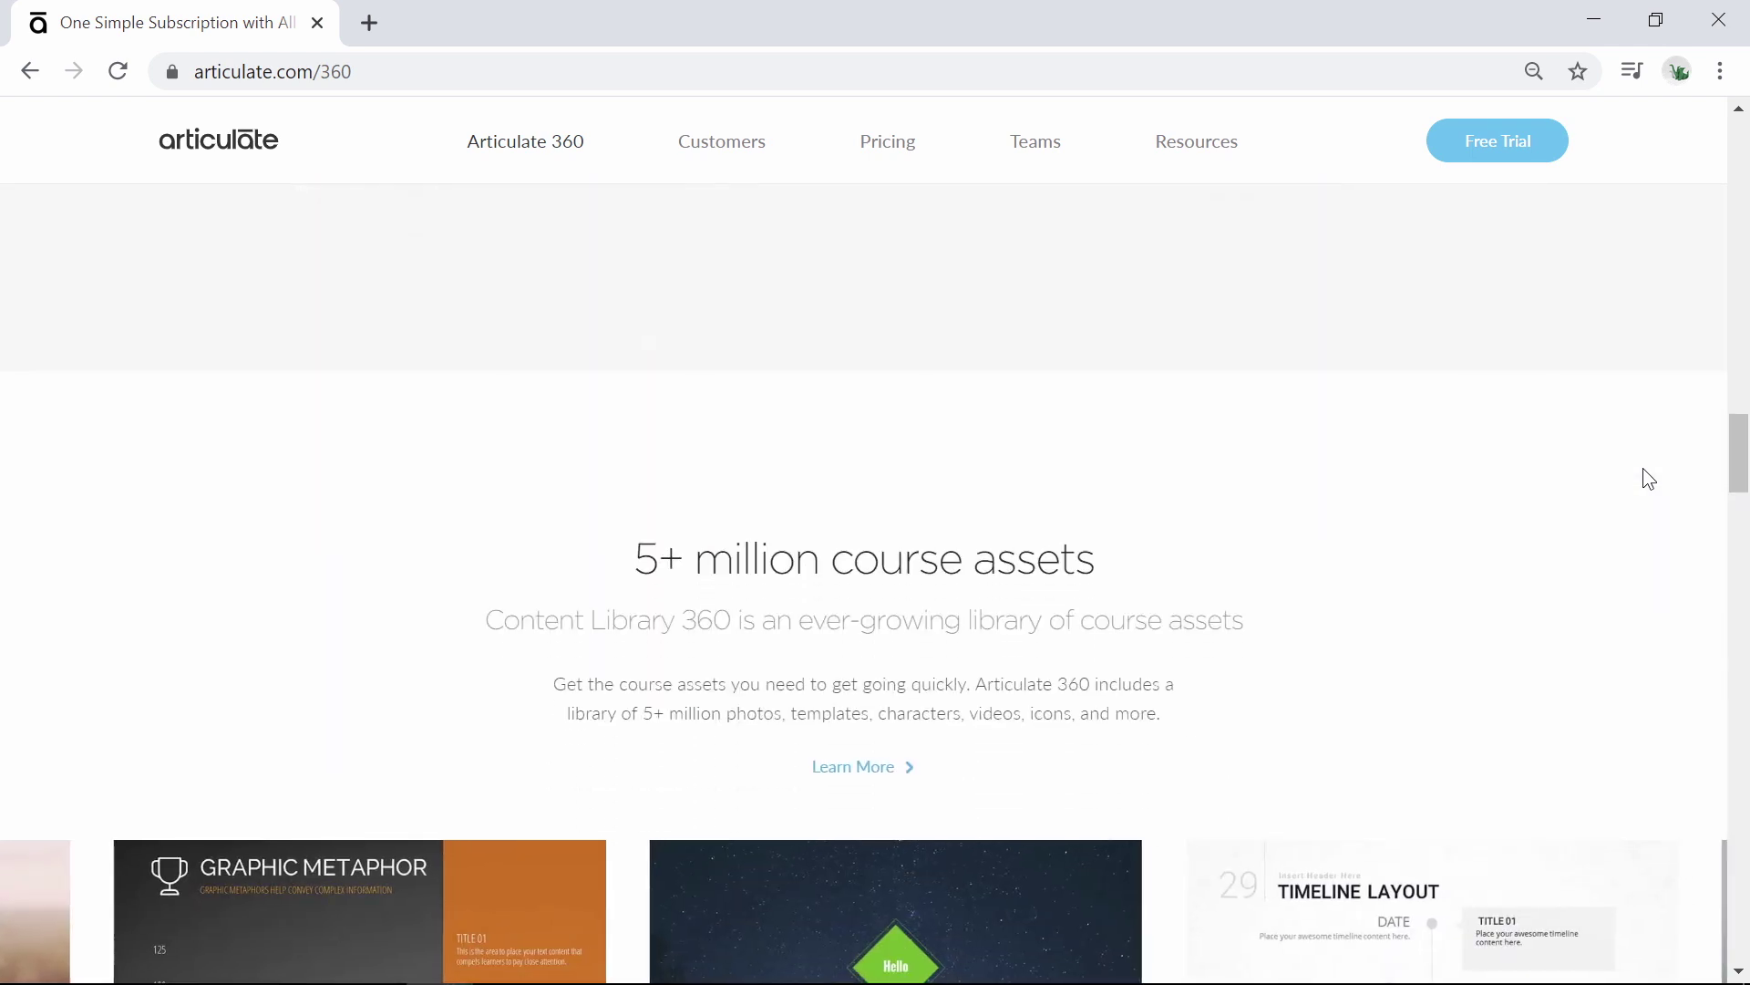
scroll(1642, 468, "down", 9)
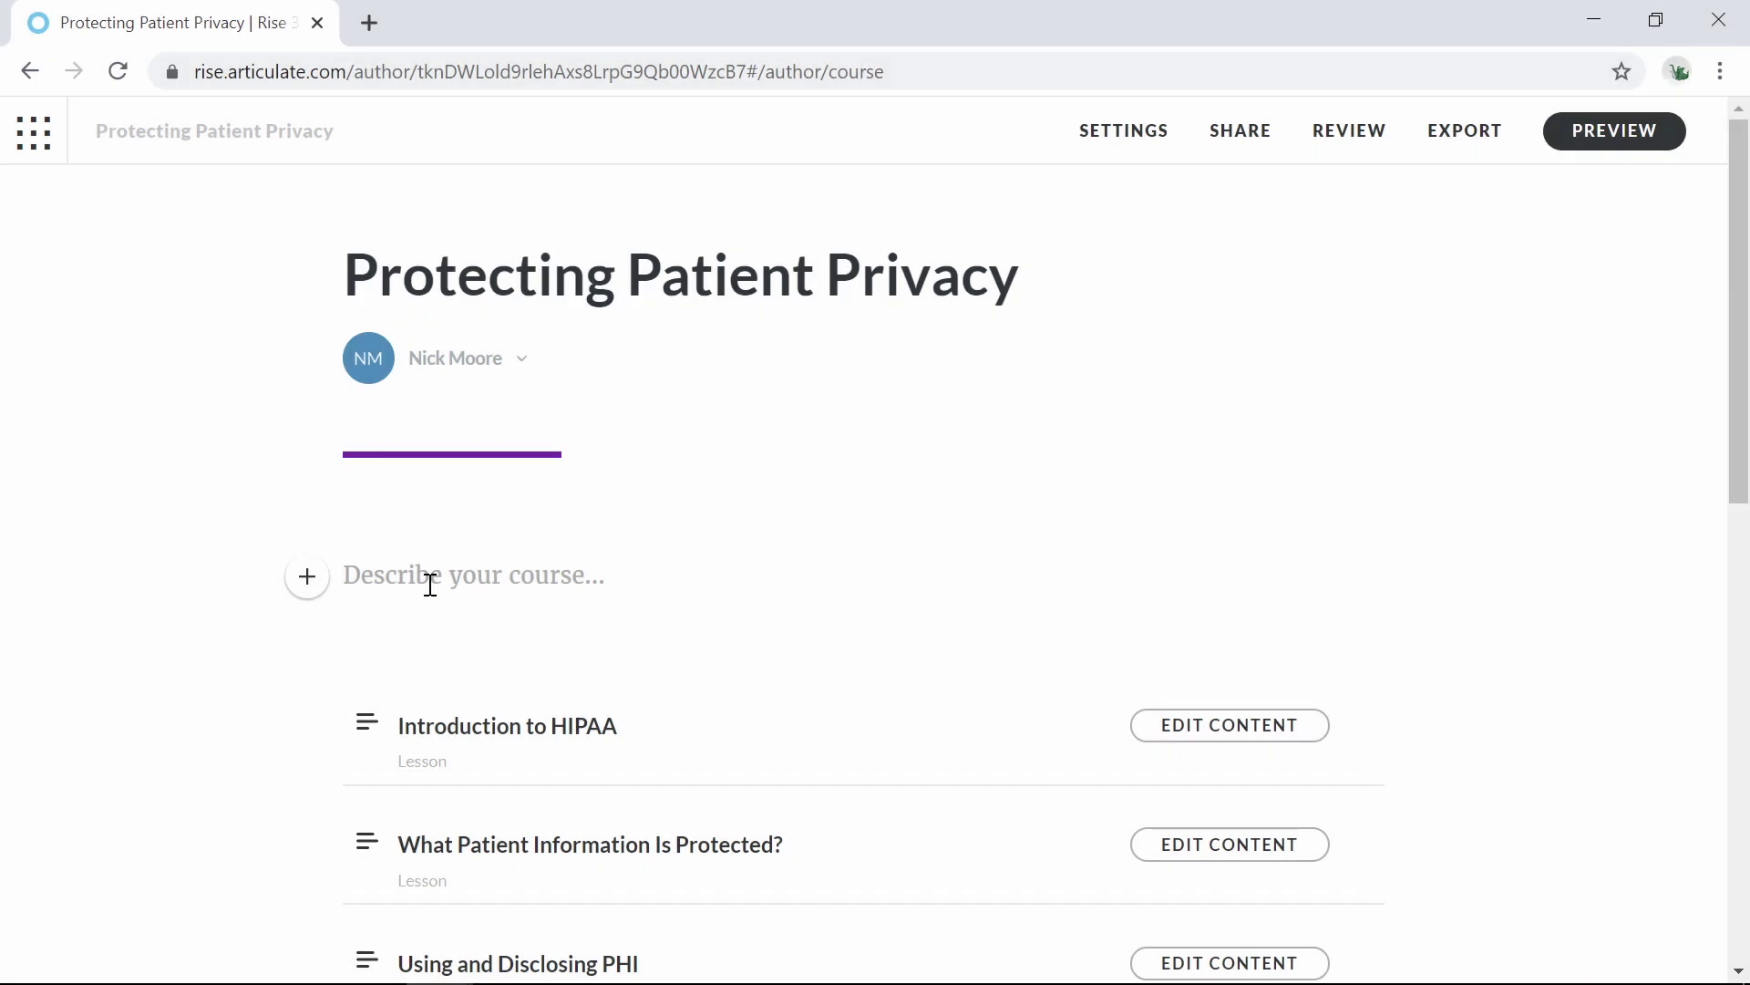
Launch Rise 360, paste the course description, and add an empty block after the intro.
left_click(430, 586)
type("Too often, unauthorized people succeed in extracting protected information from health care providers. Invasion of privacy also affects noncelebrities, when anyone seeks health information the patient has not chosen to share. More often, though, scam artists seek patients' billing information for financial gain.")
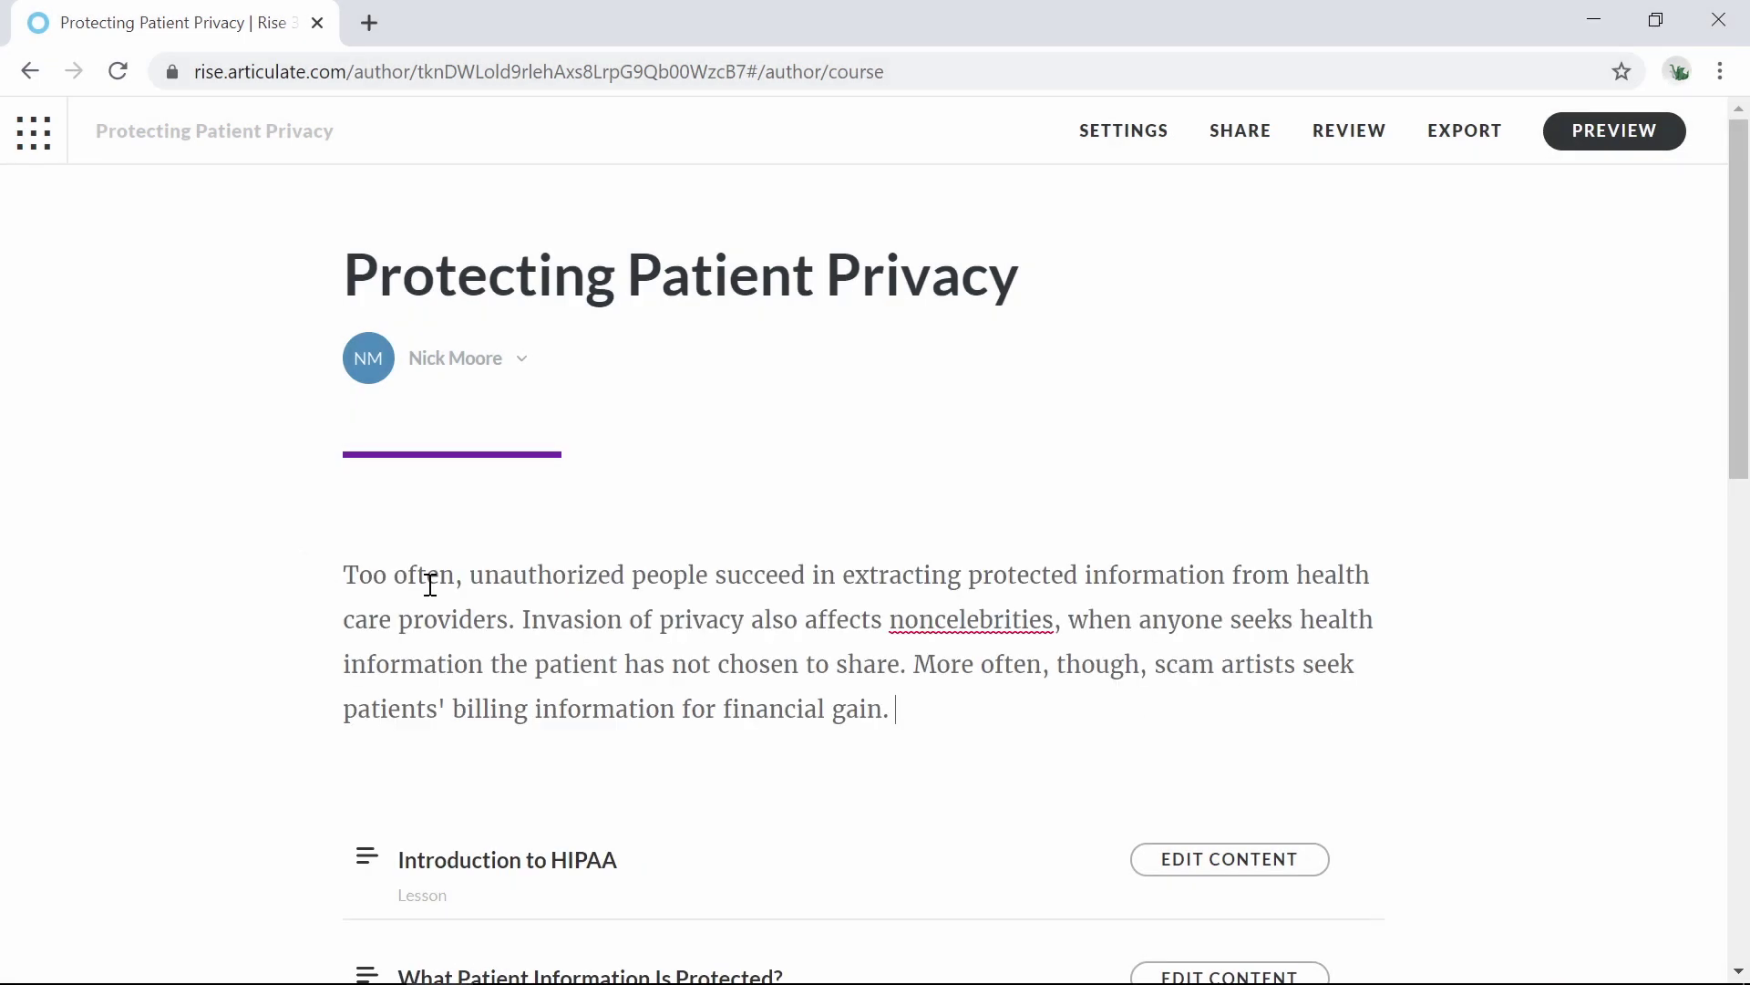
key("Return")
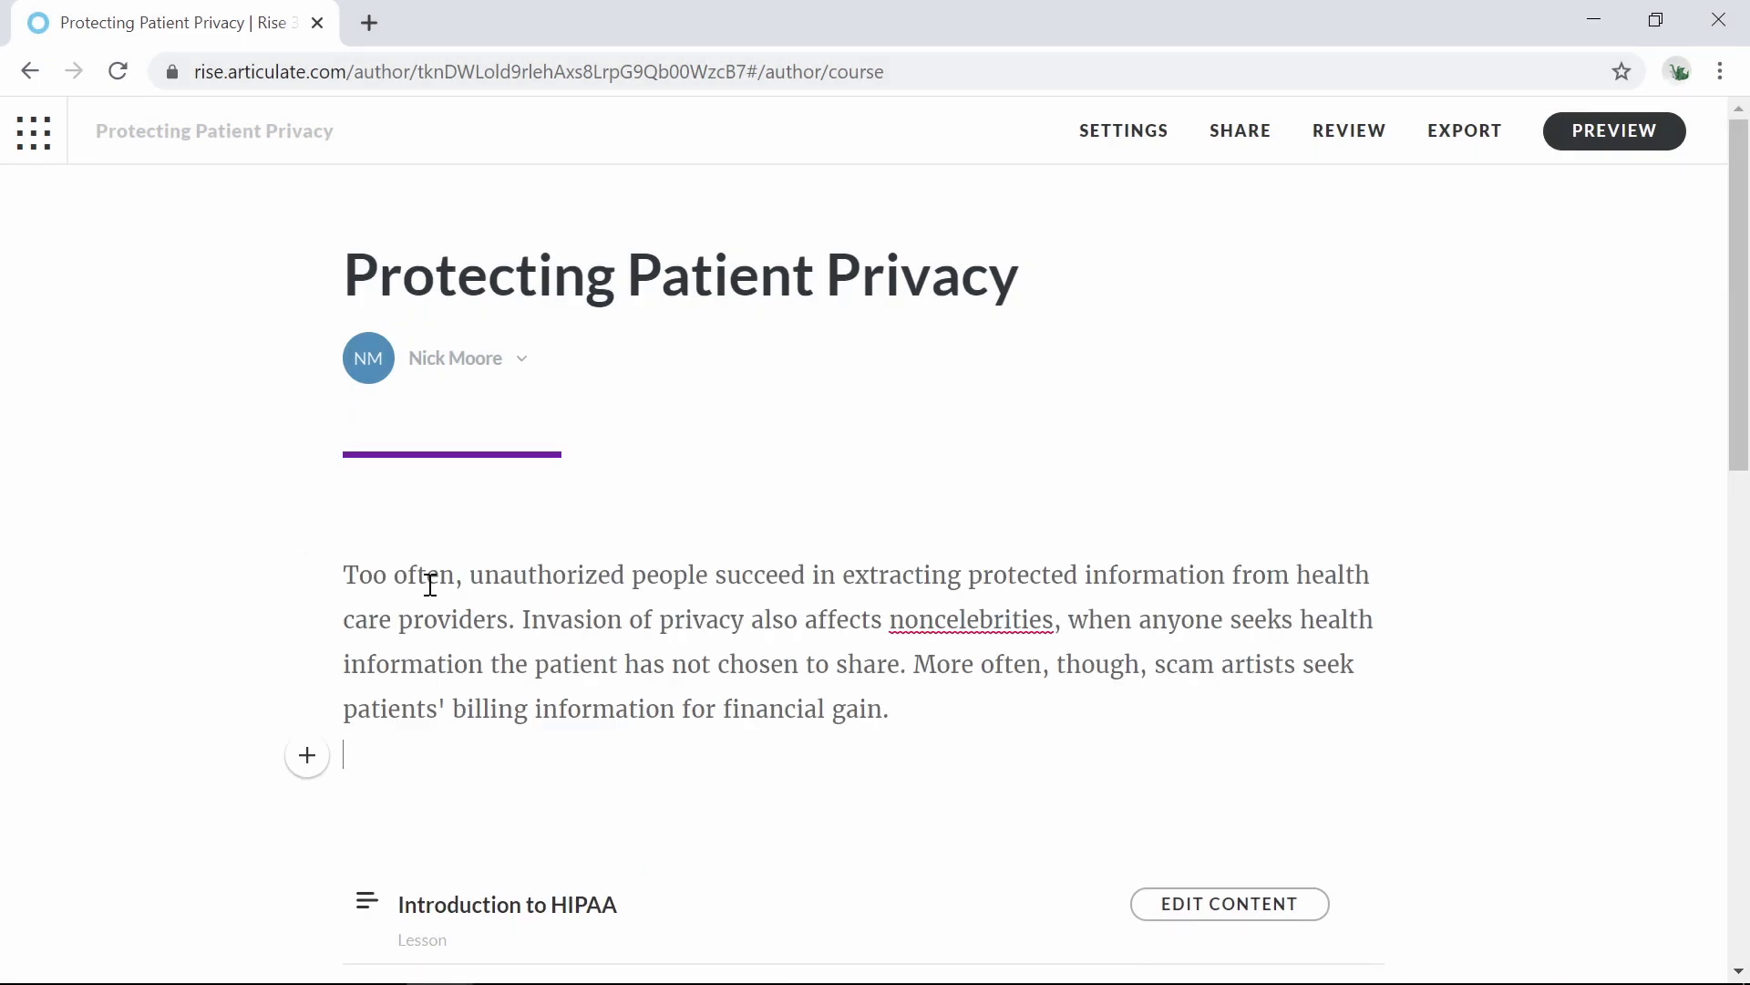
left_click(310, 755)
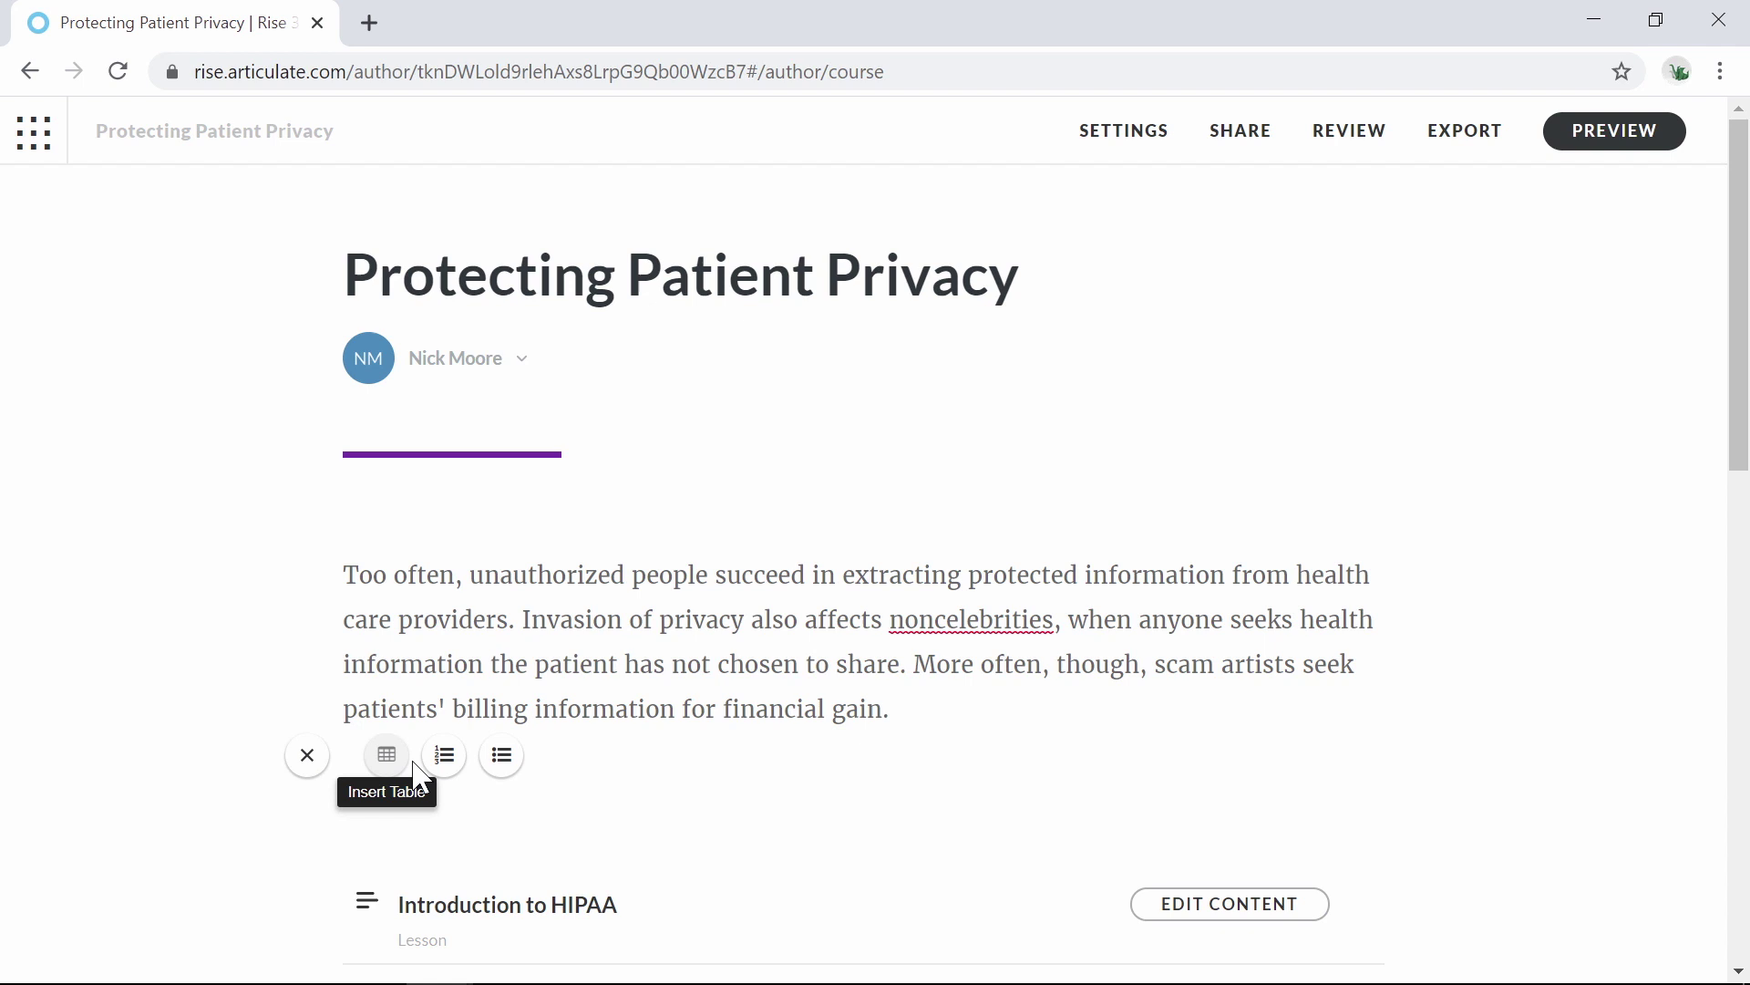
left_click(580, 746)
Add a multiple-choice question slide, move the green note right, and add a third bulletin-board note.
scroll(580, 747, "down", 2)
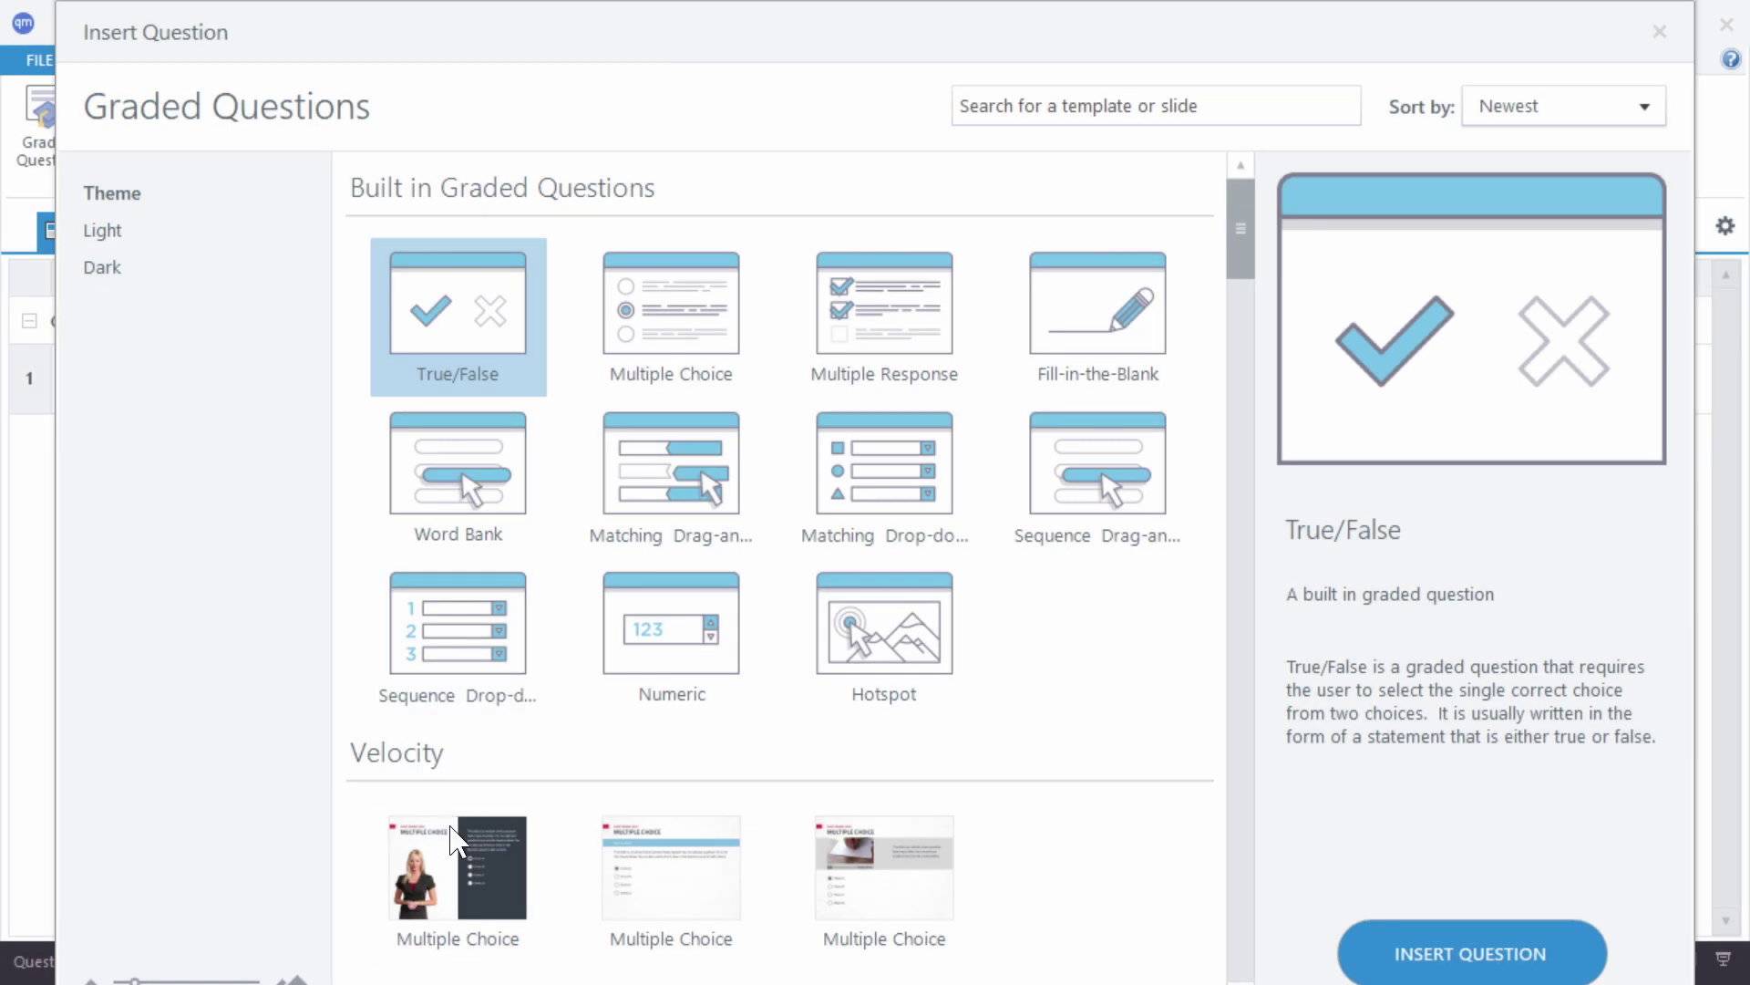
double_click(415, 852)
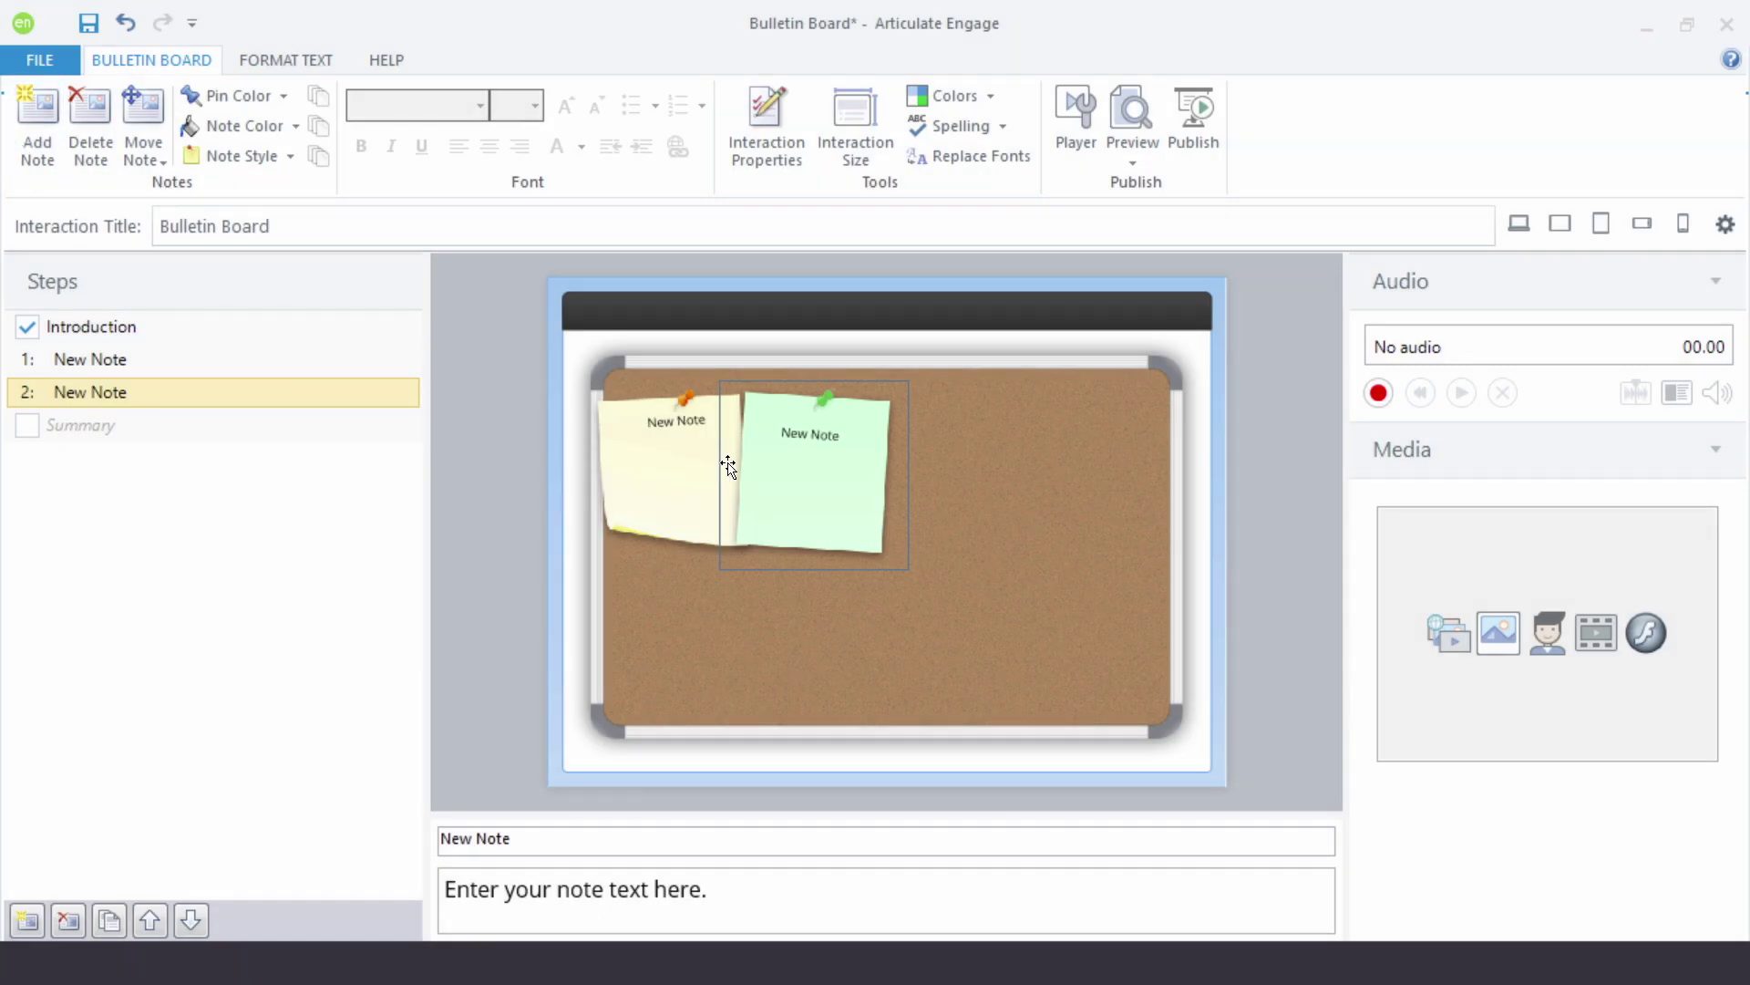
left_click_drag(809, 460, 881, 461)
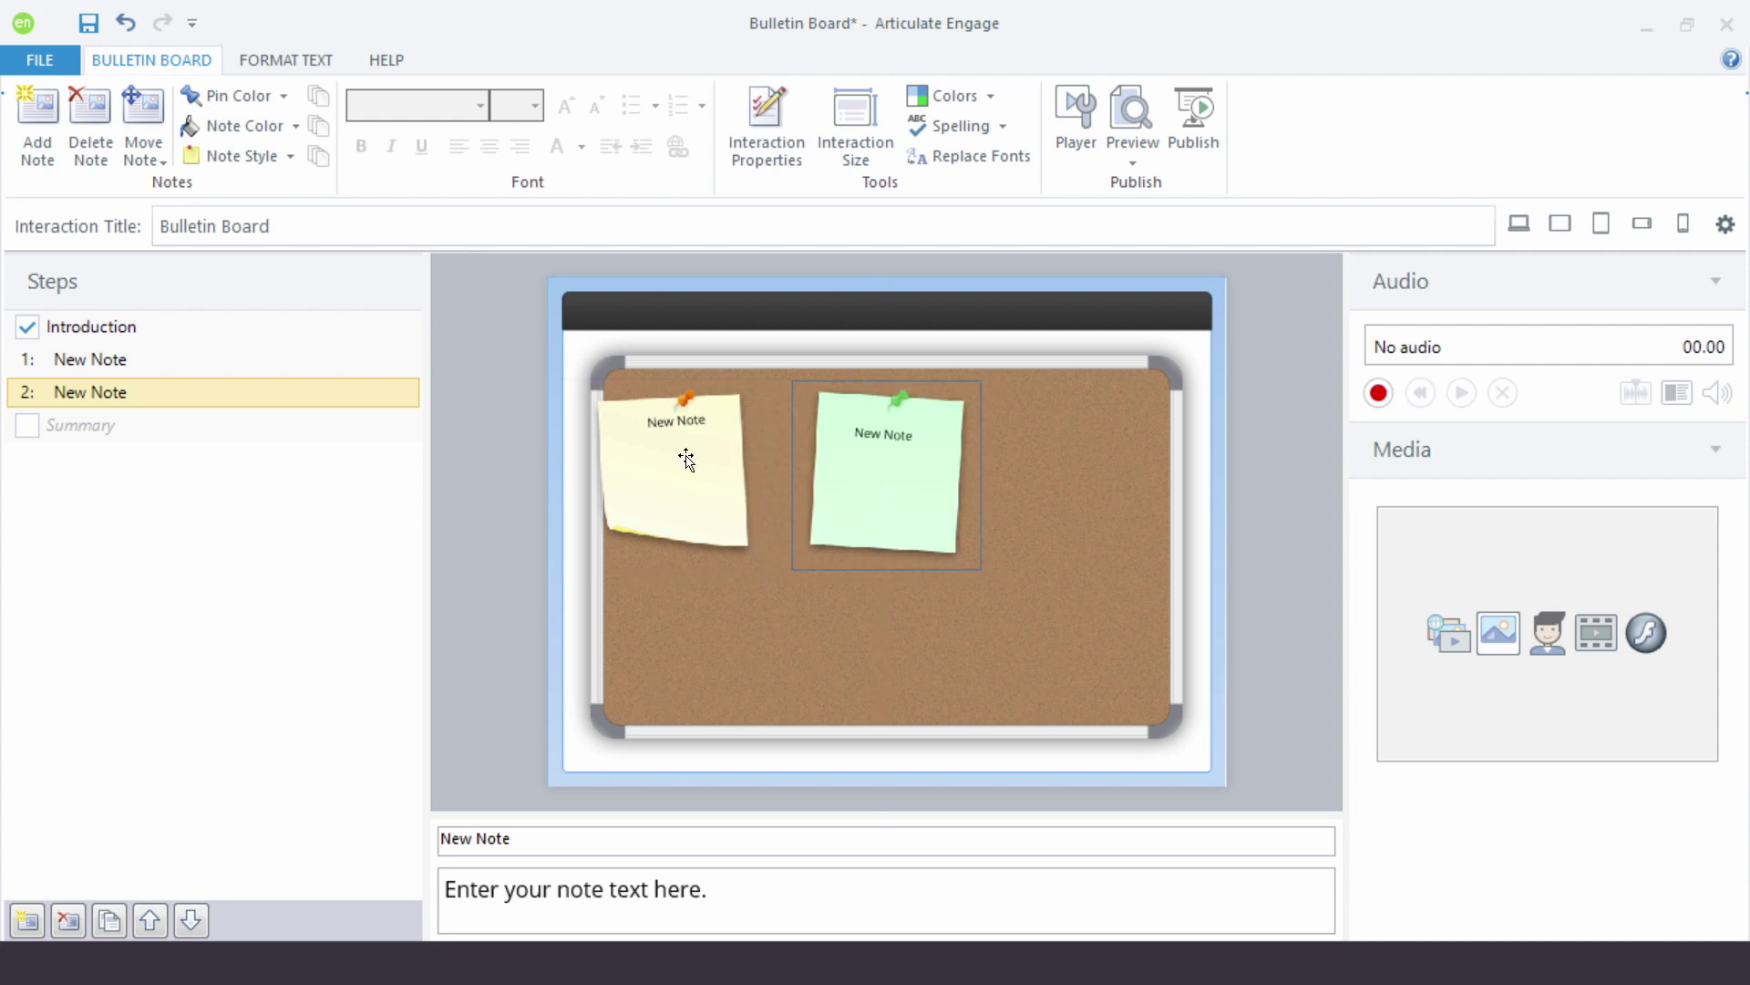
left_click(37, 123)
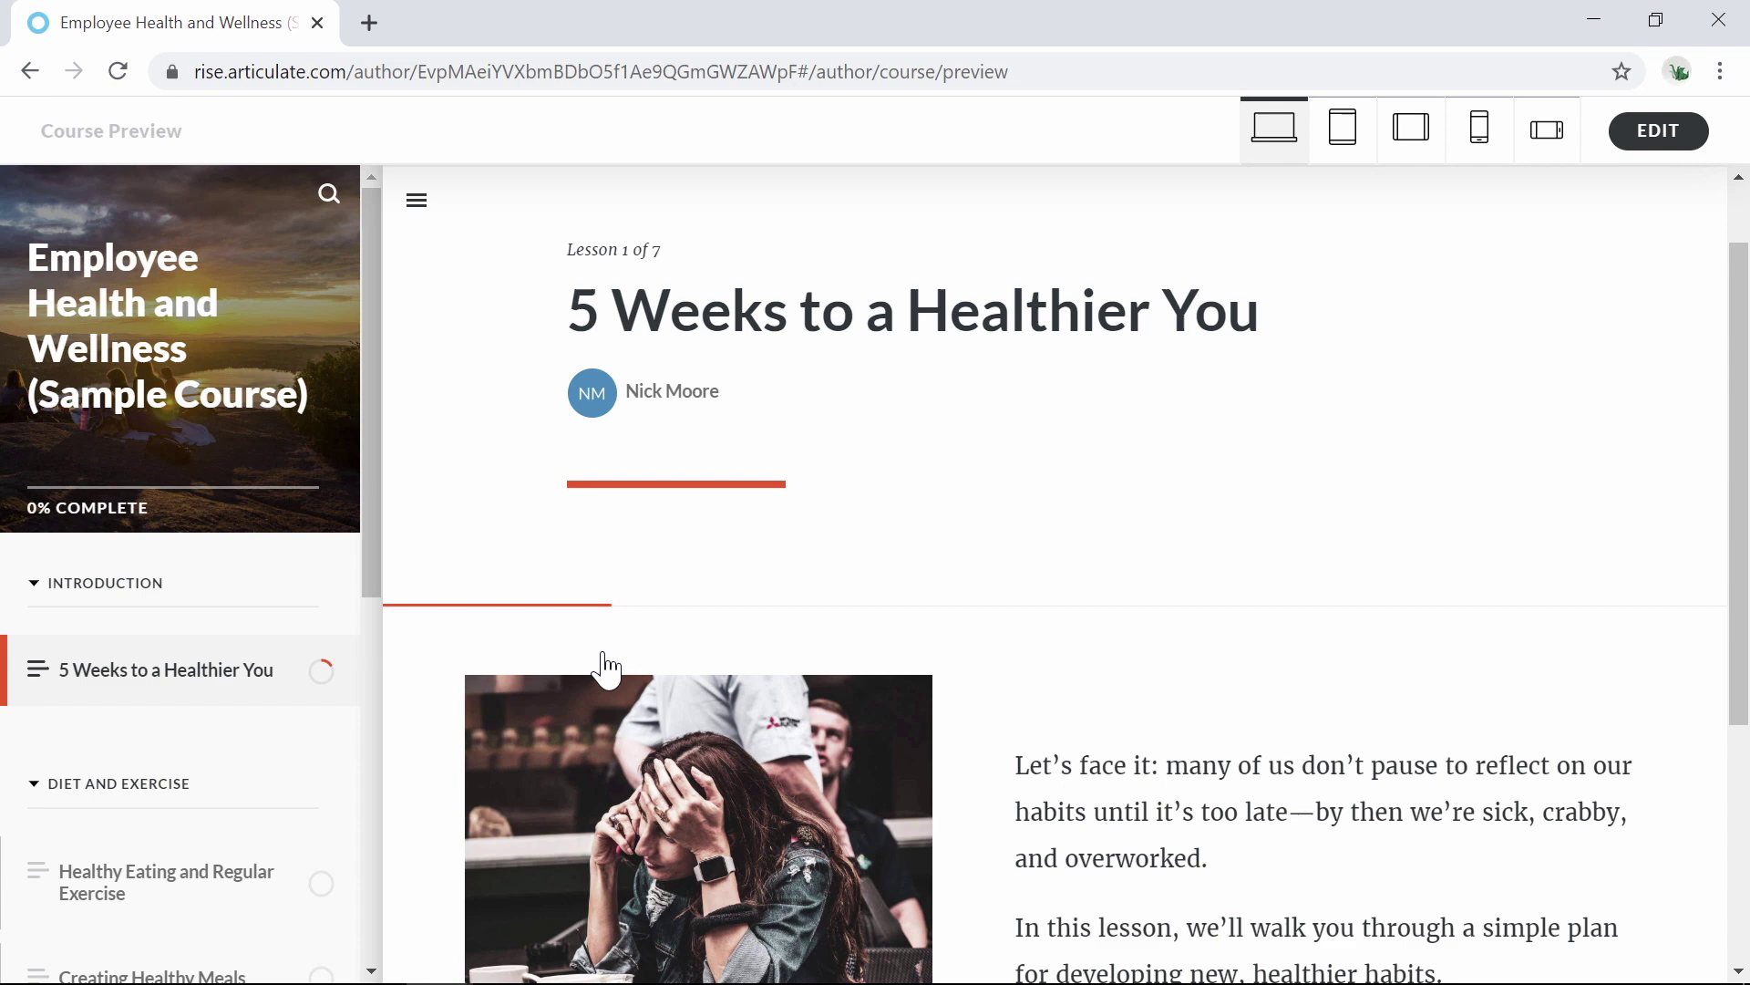
Start the 5 Weeks to a Healthier You lesson and preview it as tablet landscape, phone portrait and phone landscape.
scroll(603, 670, "down", 4)
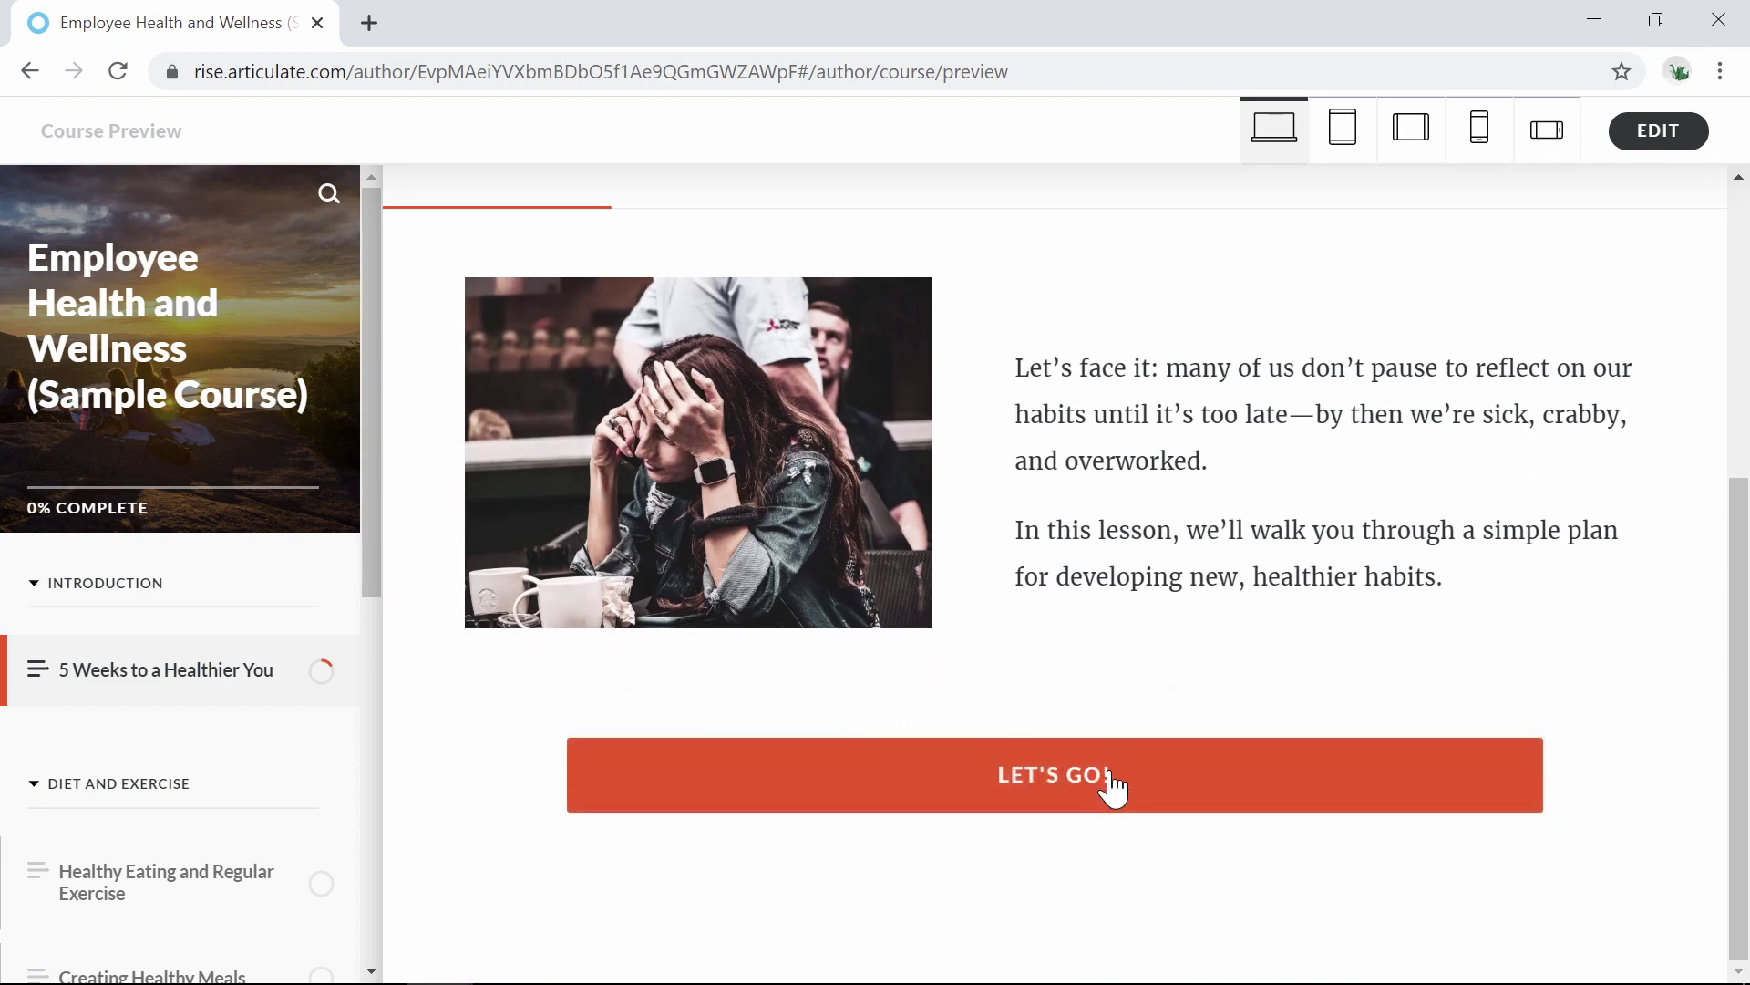
left_click(1112, 774)
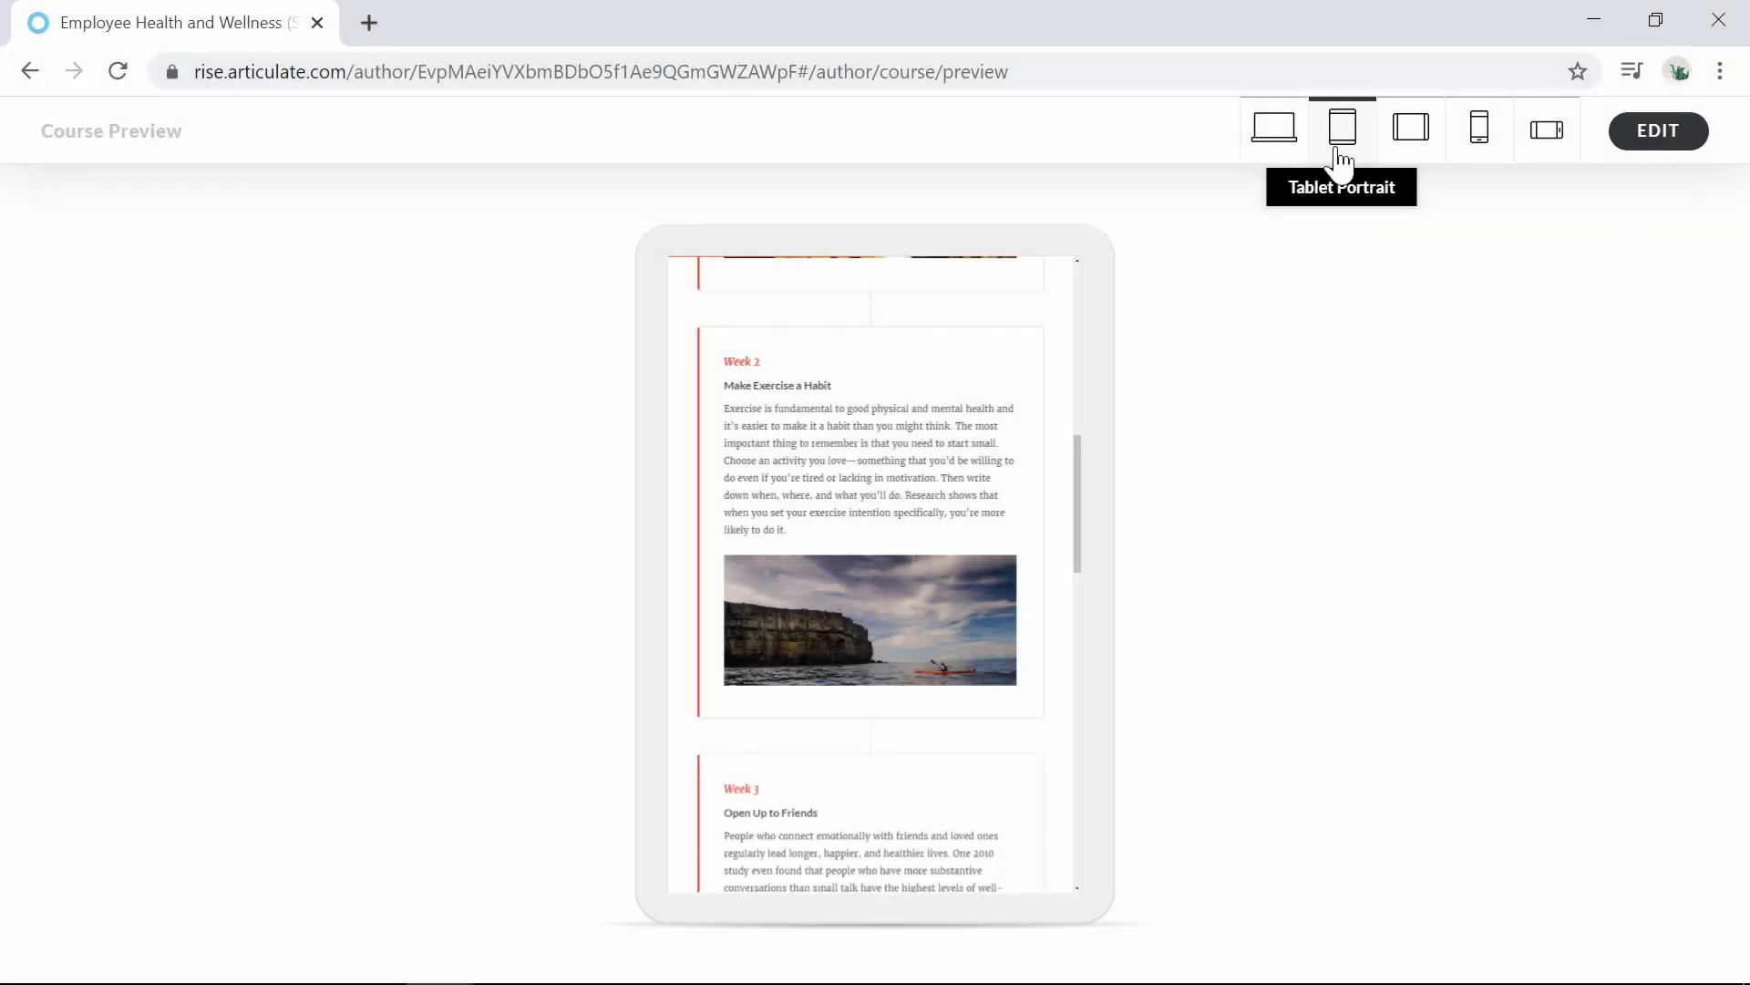
left_click(1404, 155)
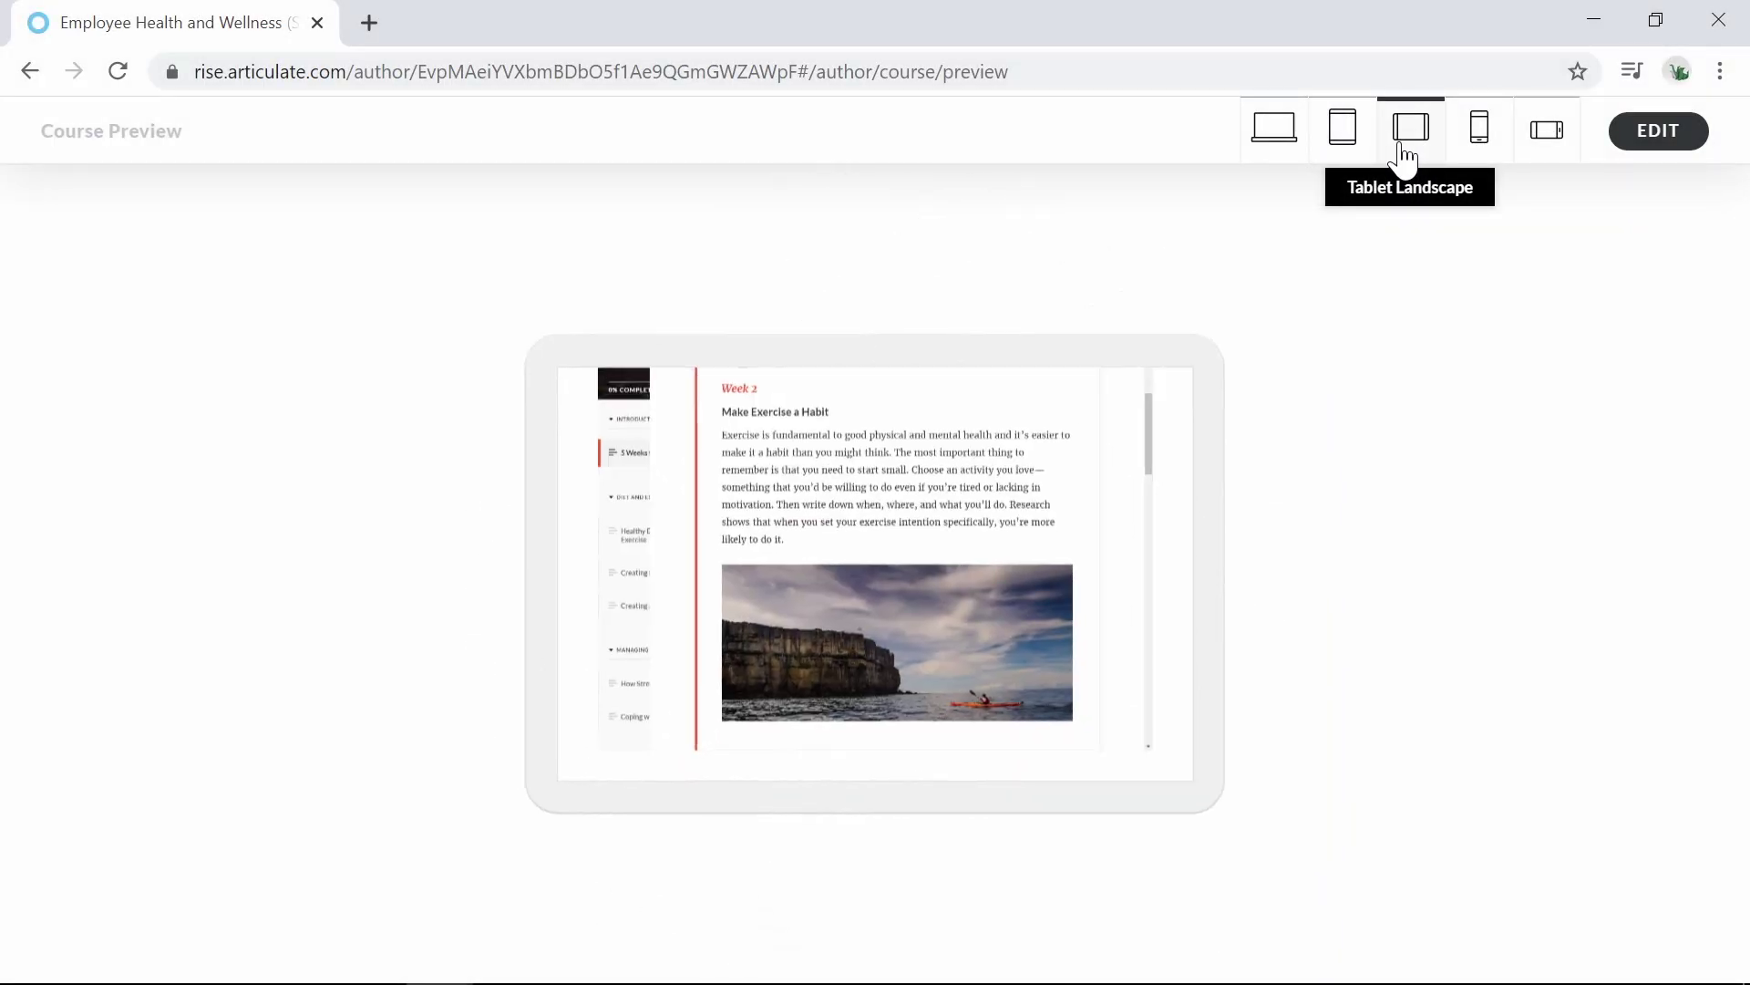
left_click(1488, 153)
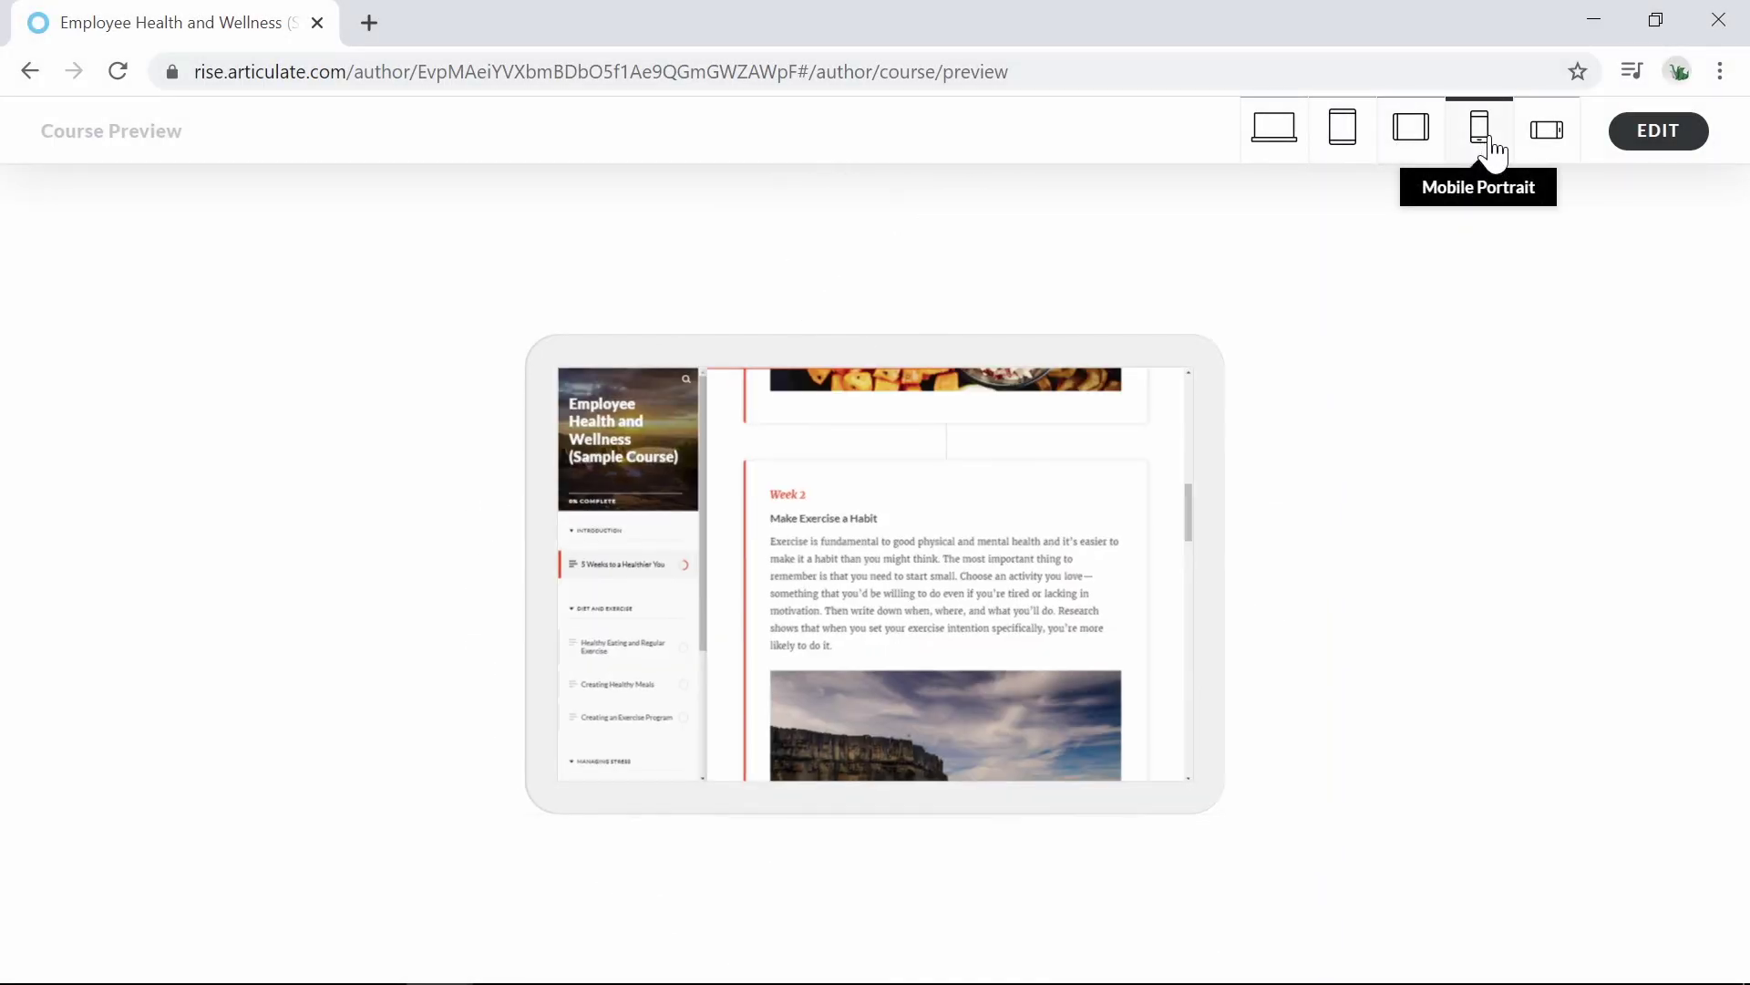
left_click(1547, 139)
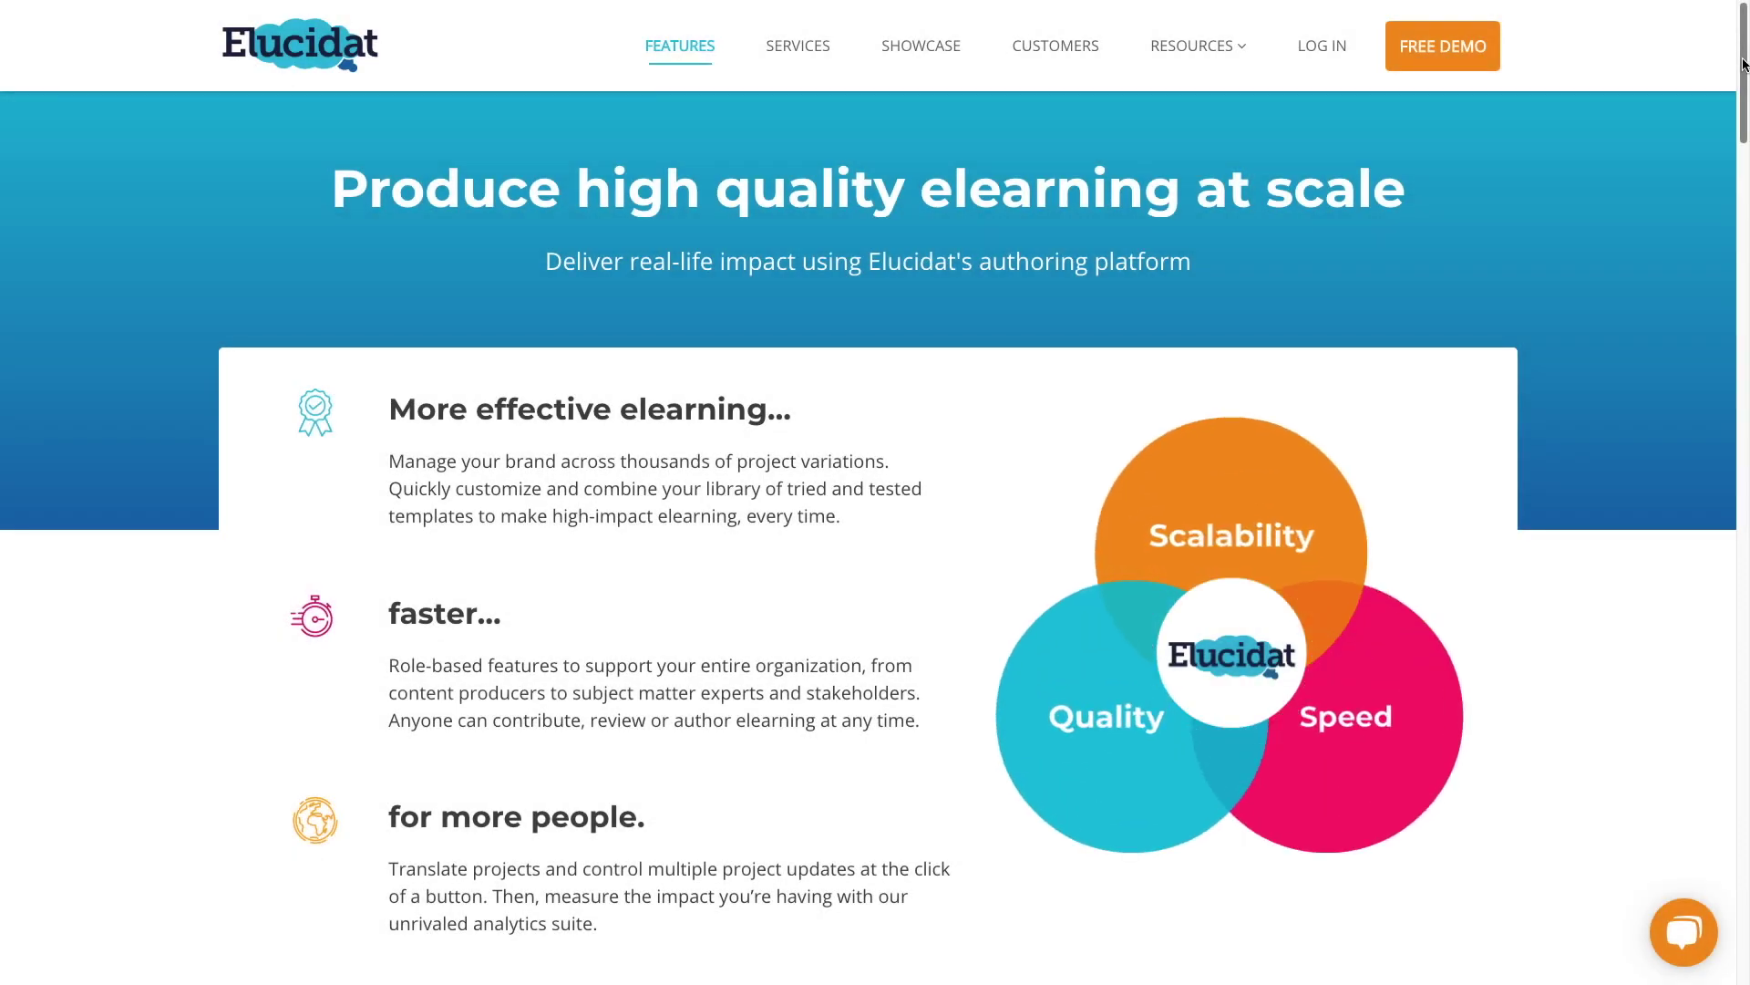
Drag the scrollbar down the Elucidat Features page to the Measure the impact section.
left_click_drag(1741, 61, 1717, 652)
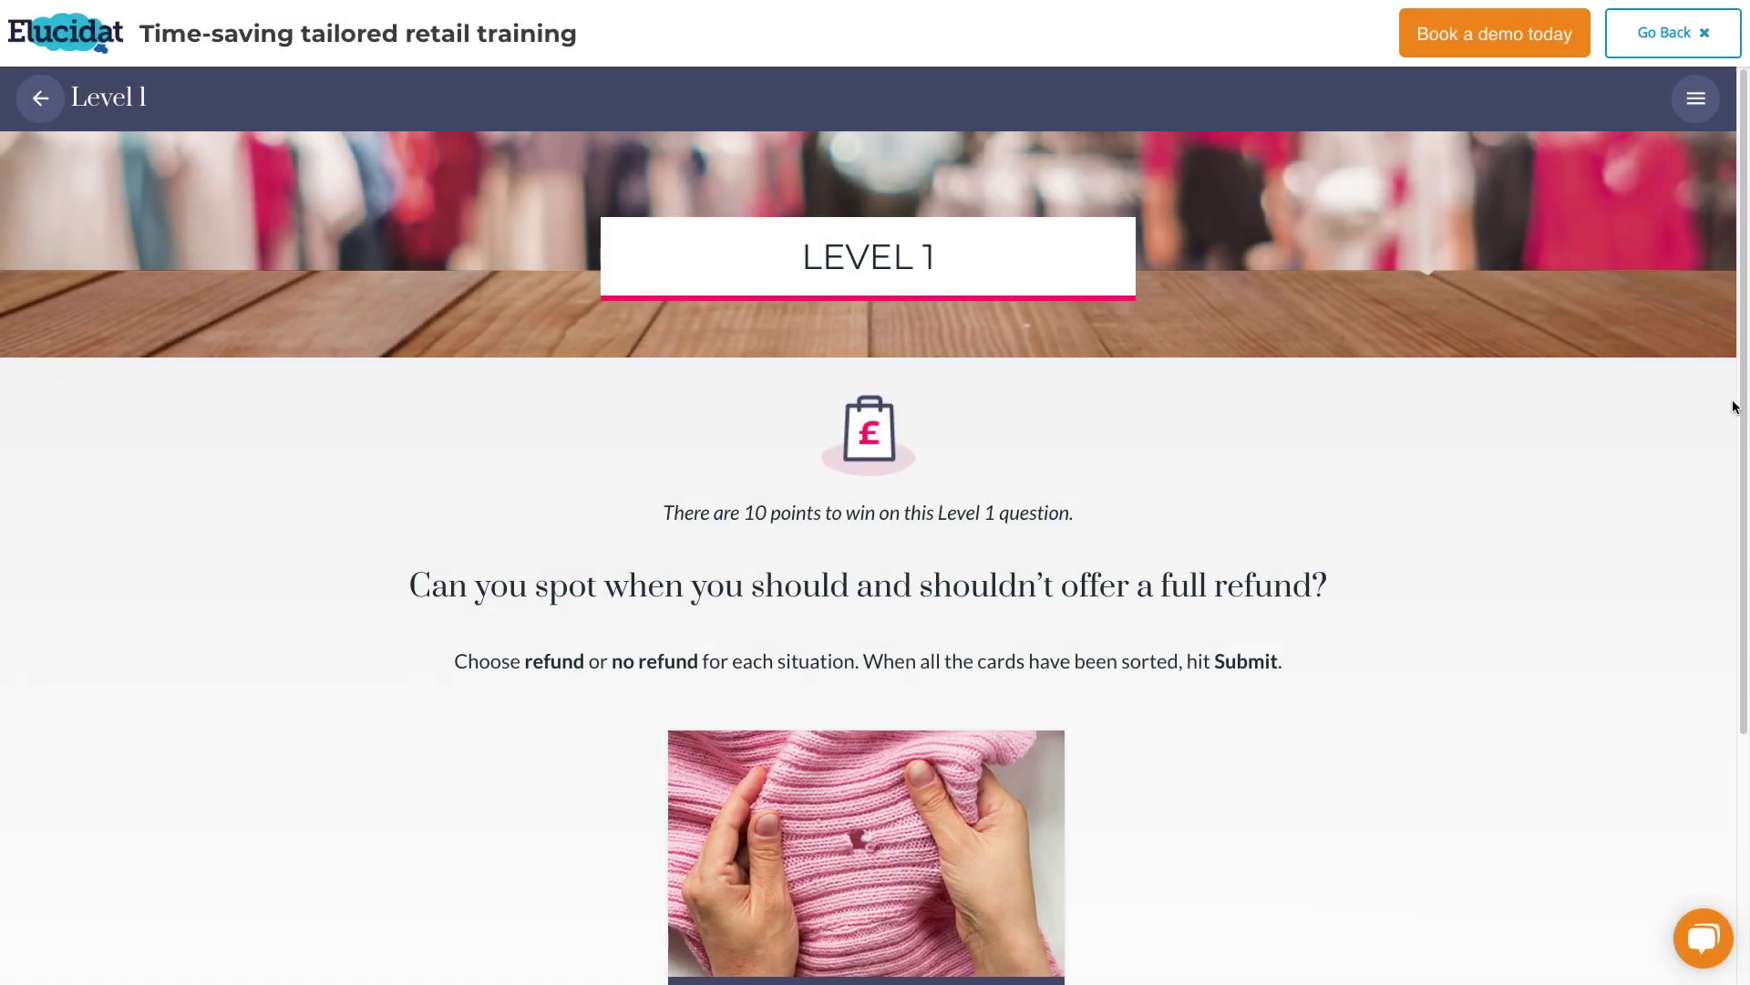
left_click_drag(1737, 407, 1741, 618)
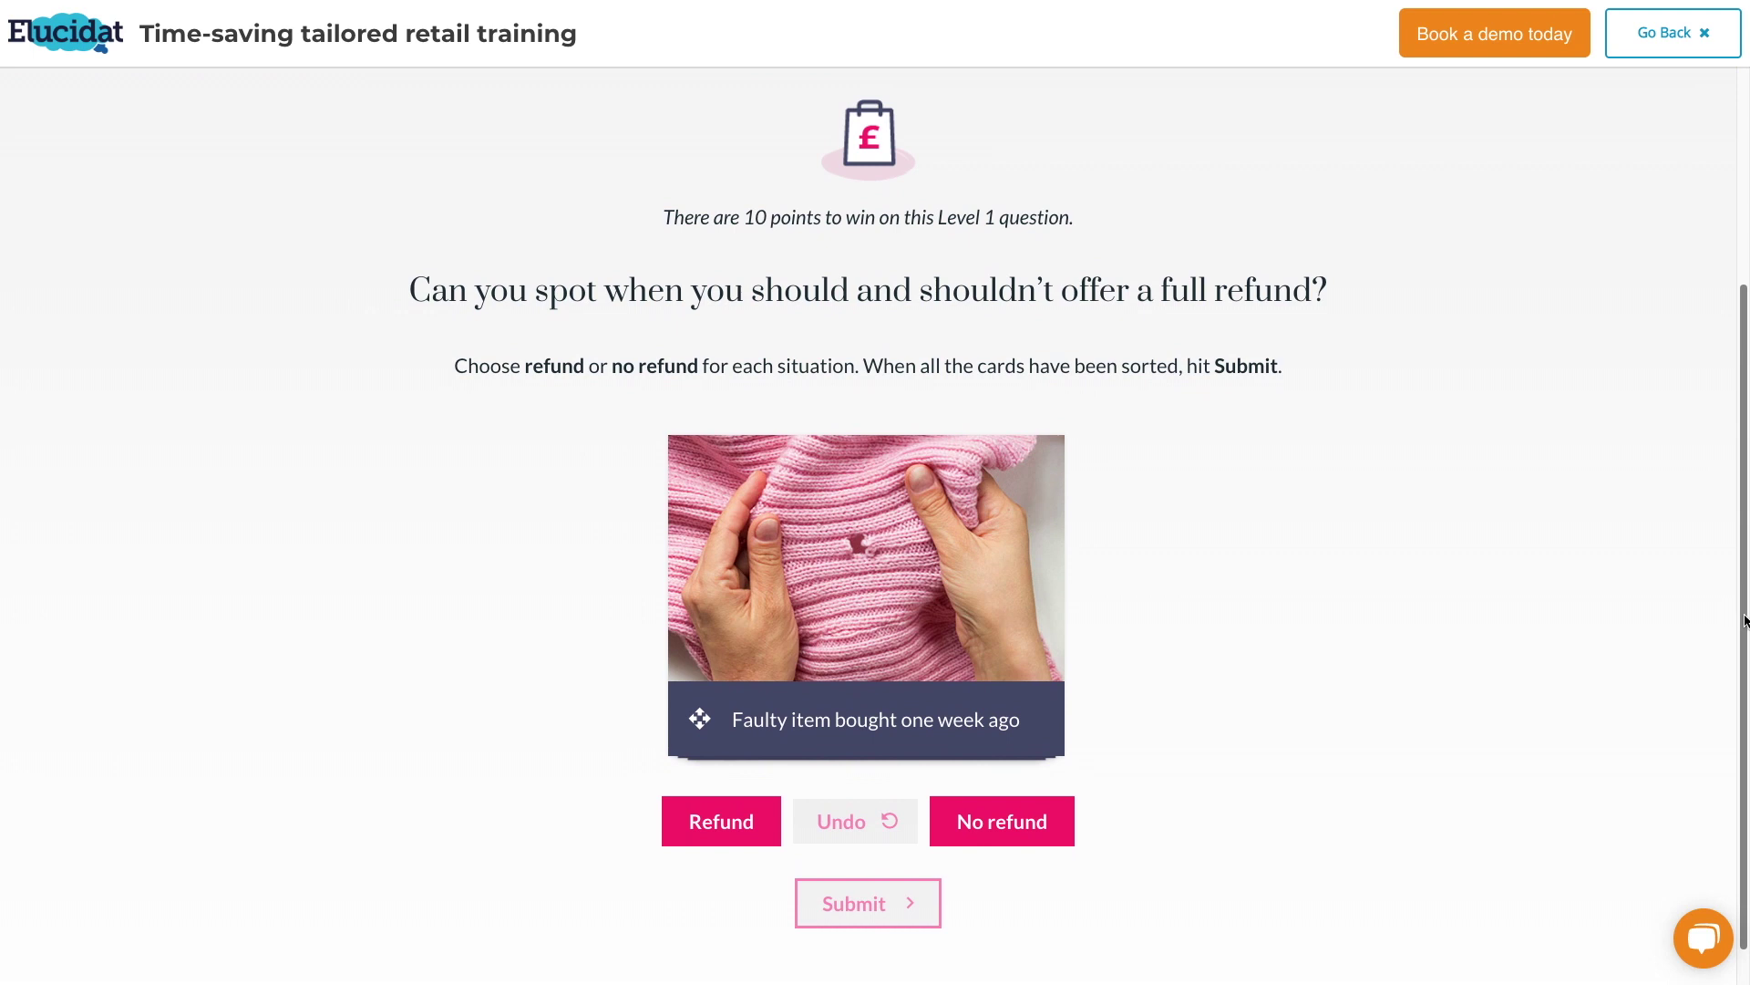
Sort the faulty sweater case as a refund and the driving license card to the right, then submit for feedback.
left_click(746, 818)
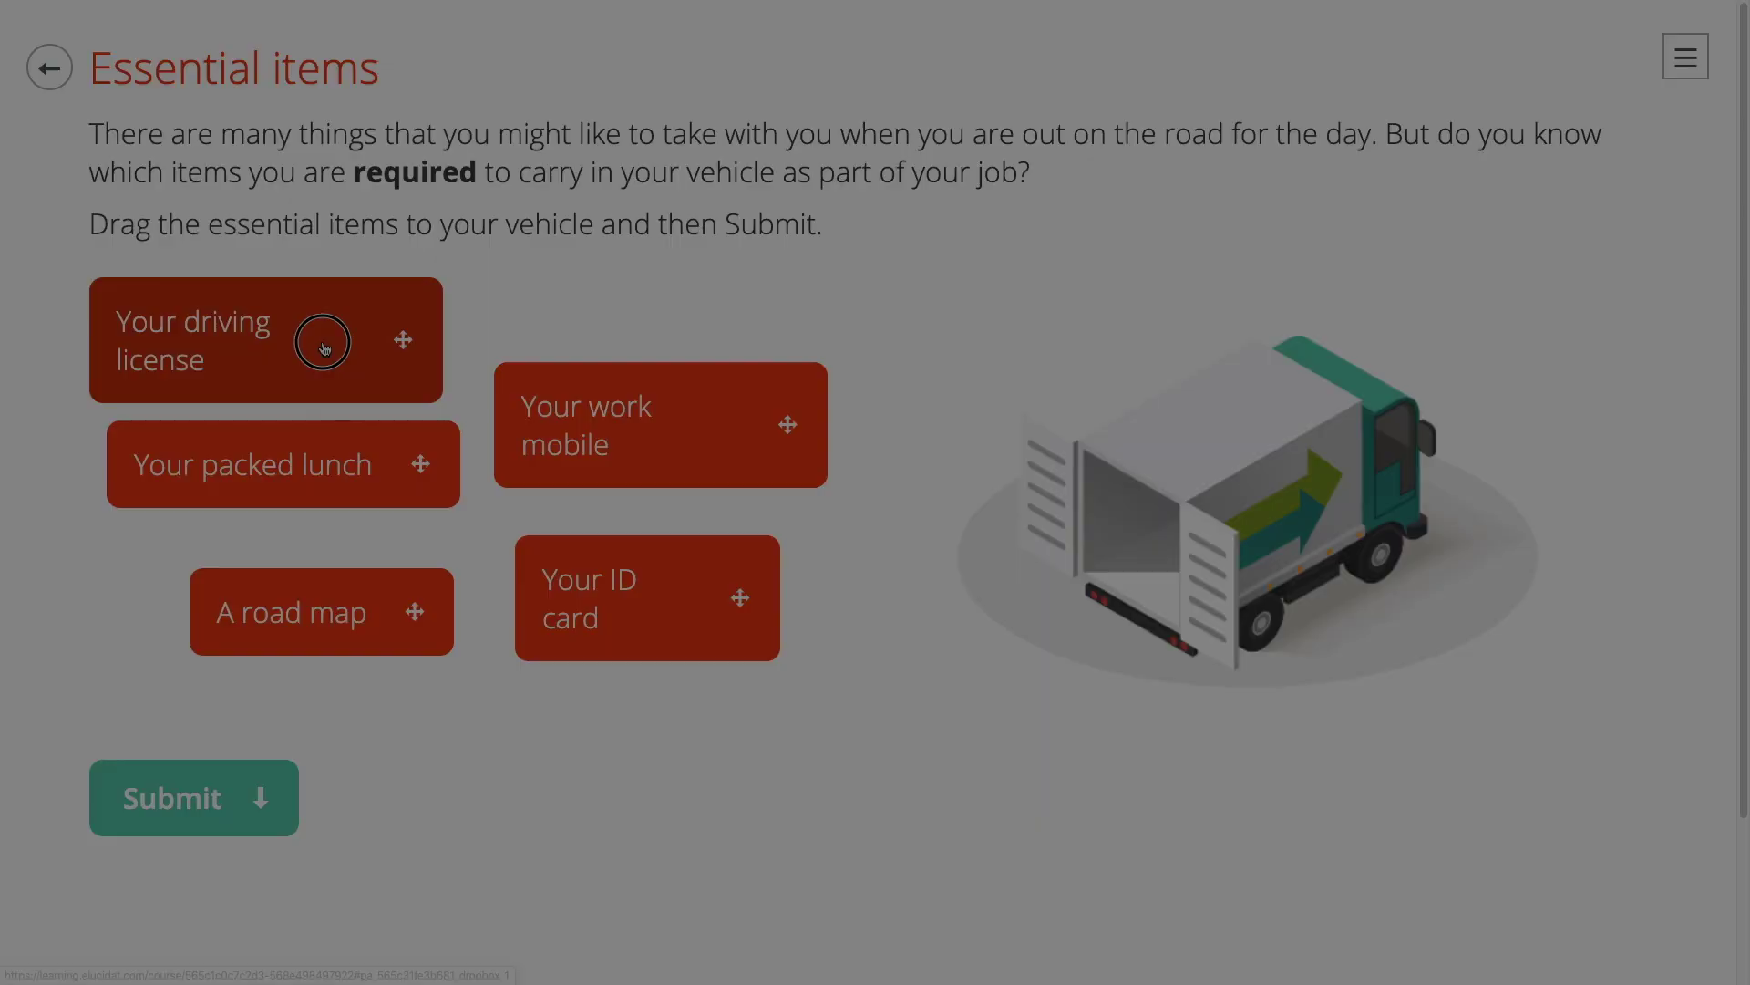
left_click_drag(325, 340, 1258, 466)
left_click(217, 798)
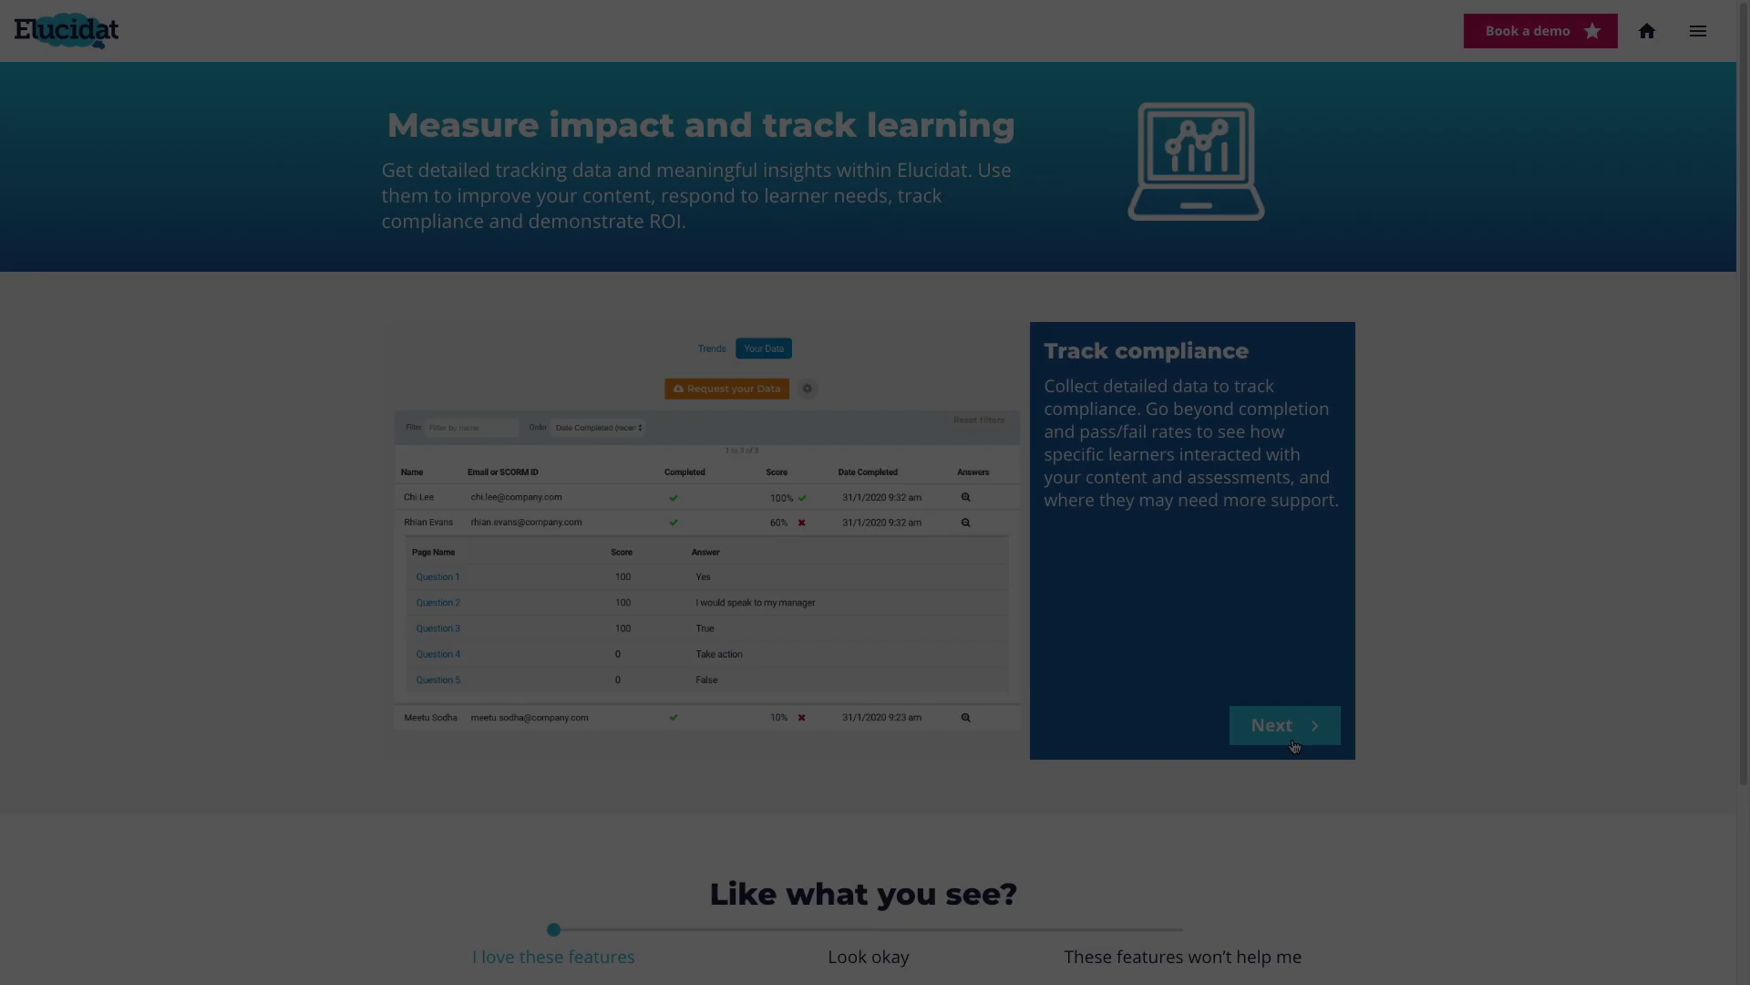
Step through the analytics feature slides, from content performance past Get actionable analytics.
left_click(1294, 743)
left_click(1294, 743)
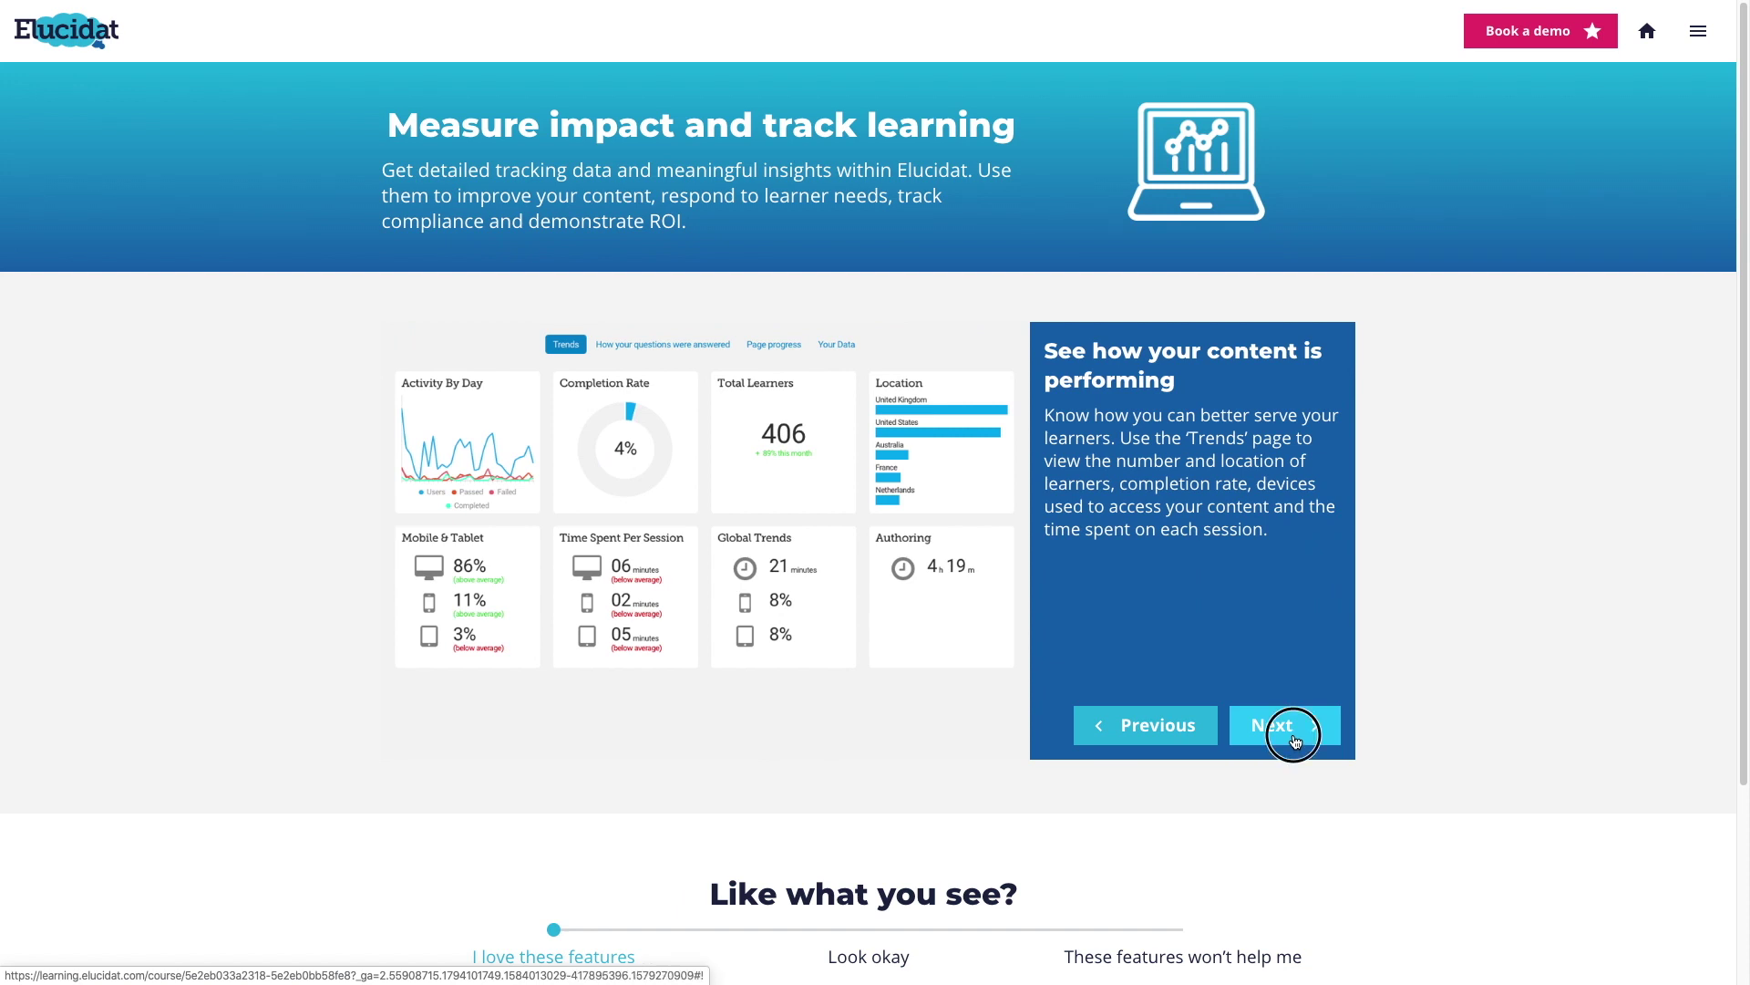
left_click(1295, 733)
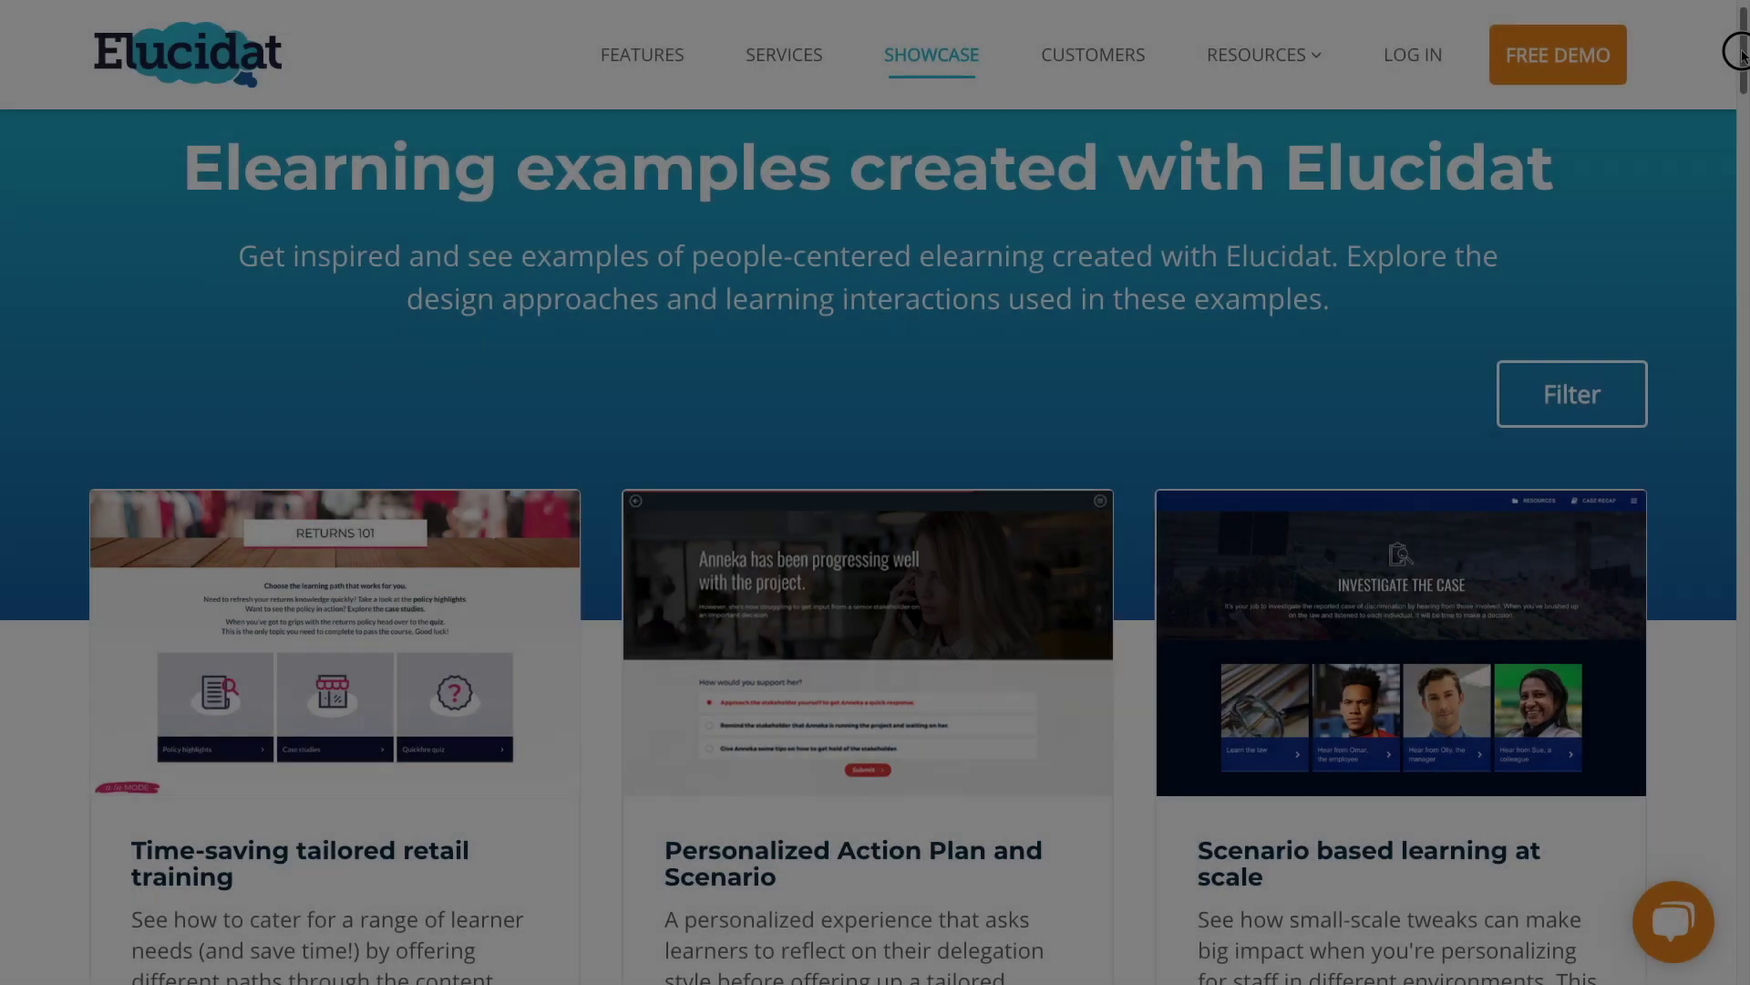
Scroll down the Elucidat showcase of sample courses, such as Personalized Action Plan and Scenario.
scroll(1742, 96, "down", 4)
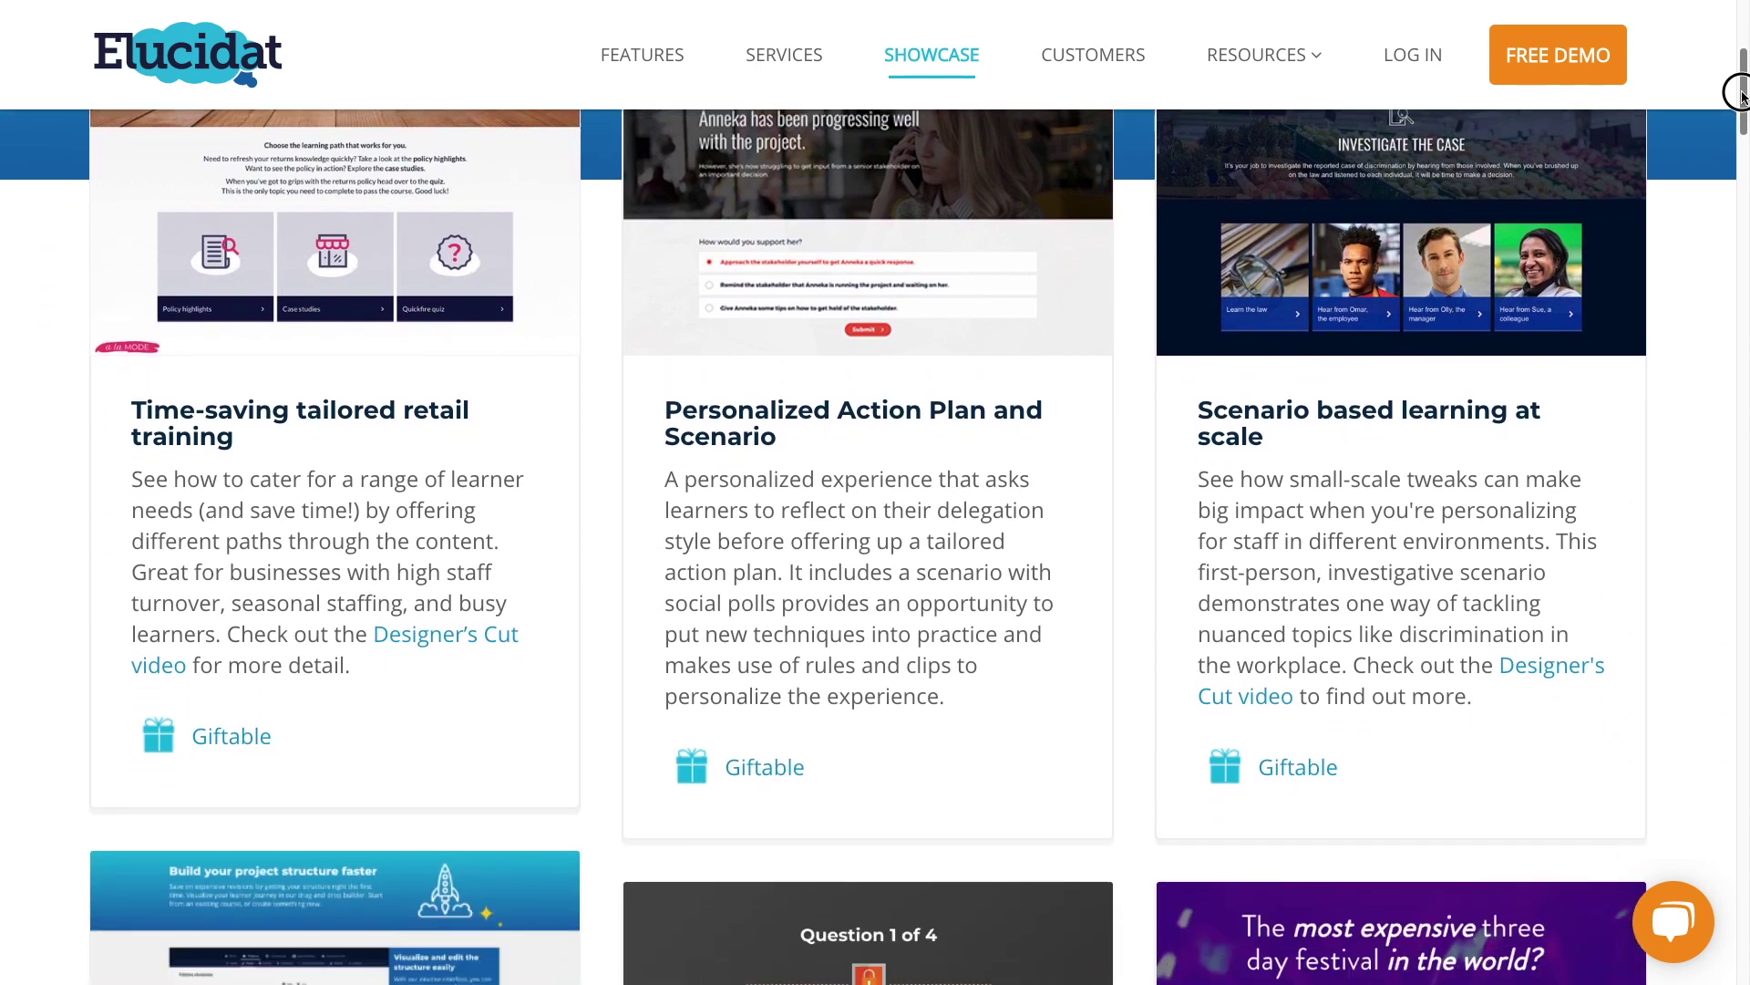
left_click_drag(1741, 94, 1726, 238)
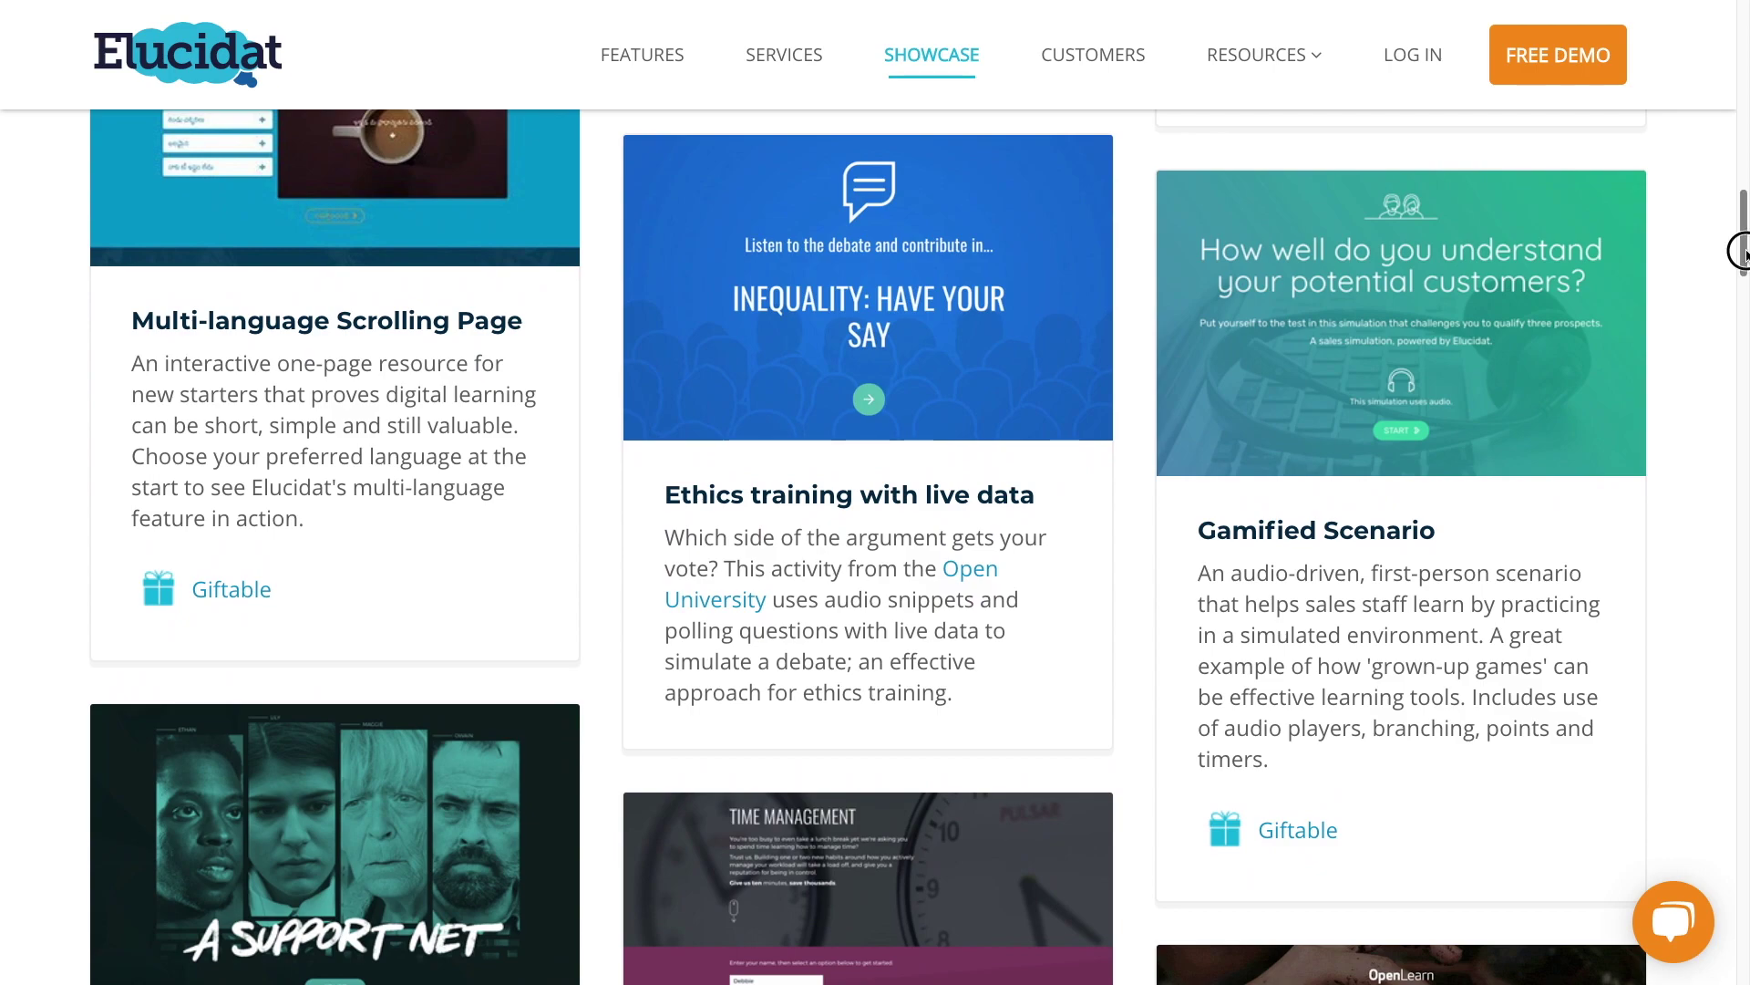
left_click_drag(1741, 251, 1739, 301)
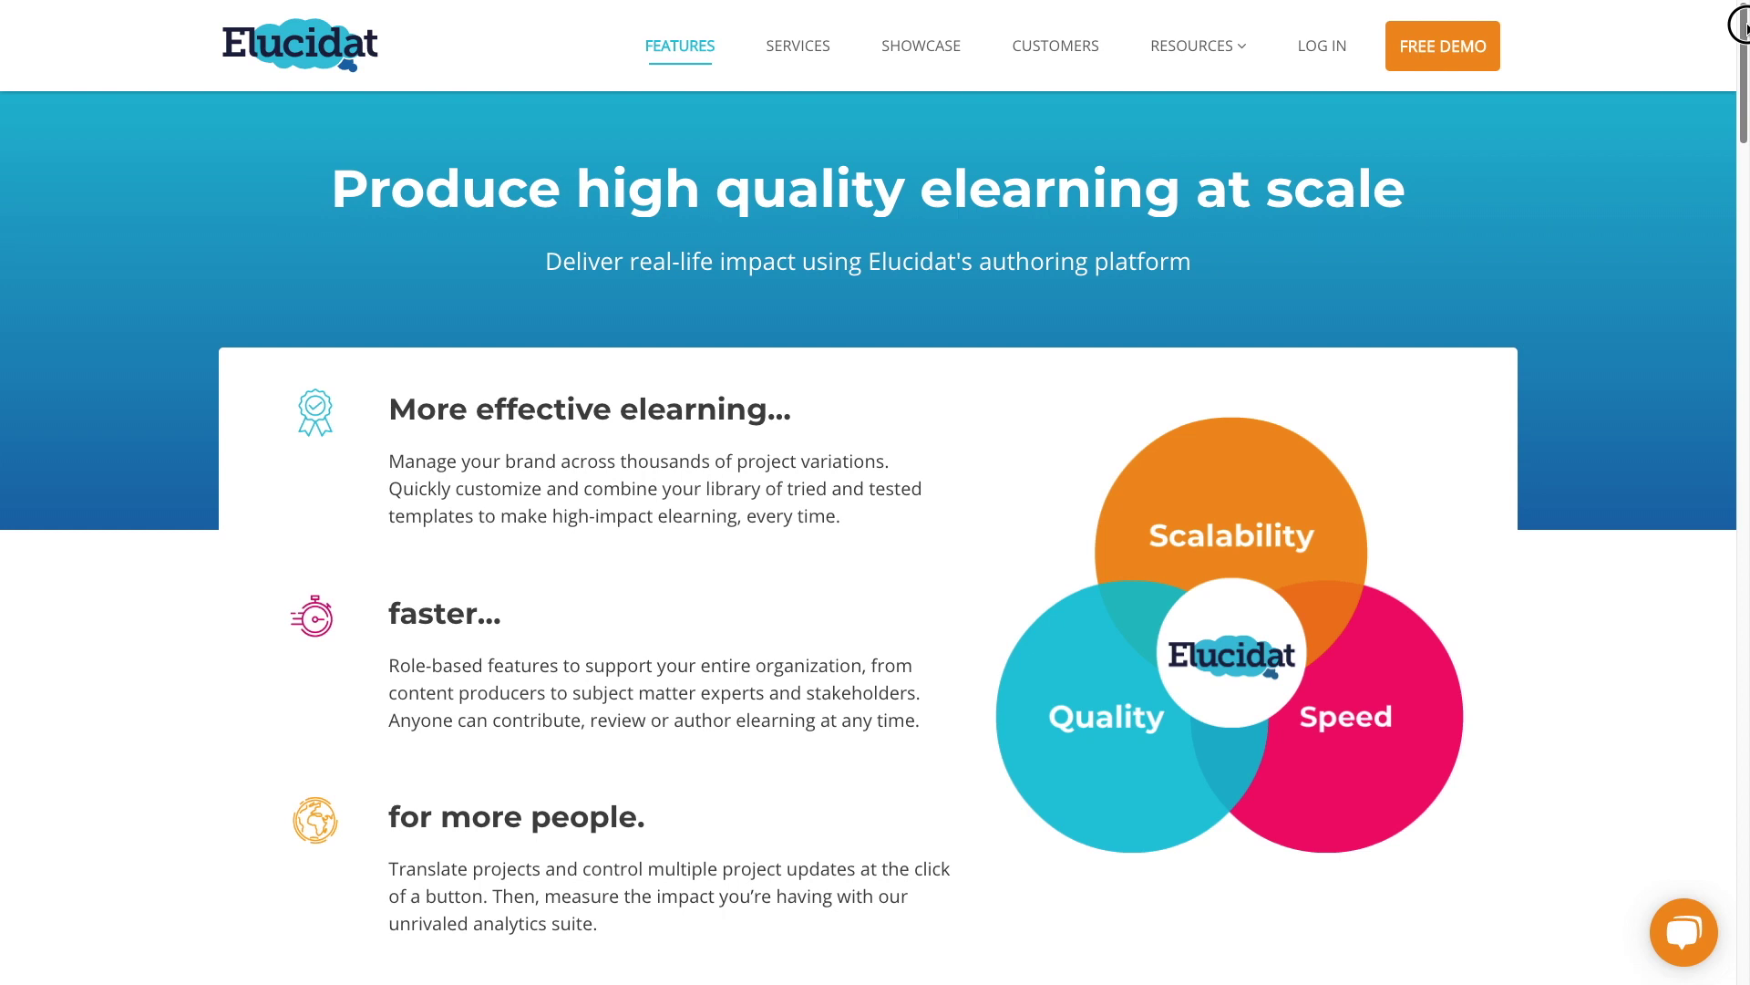
Scroll through the Features page, then the Growth, Enterprise and High Volume pricing plan lists.
left_click_drag(1743, 26, 1743, 194)
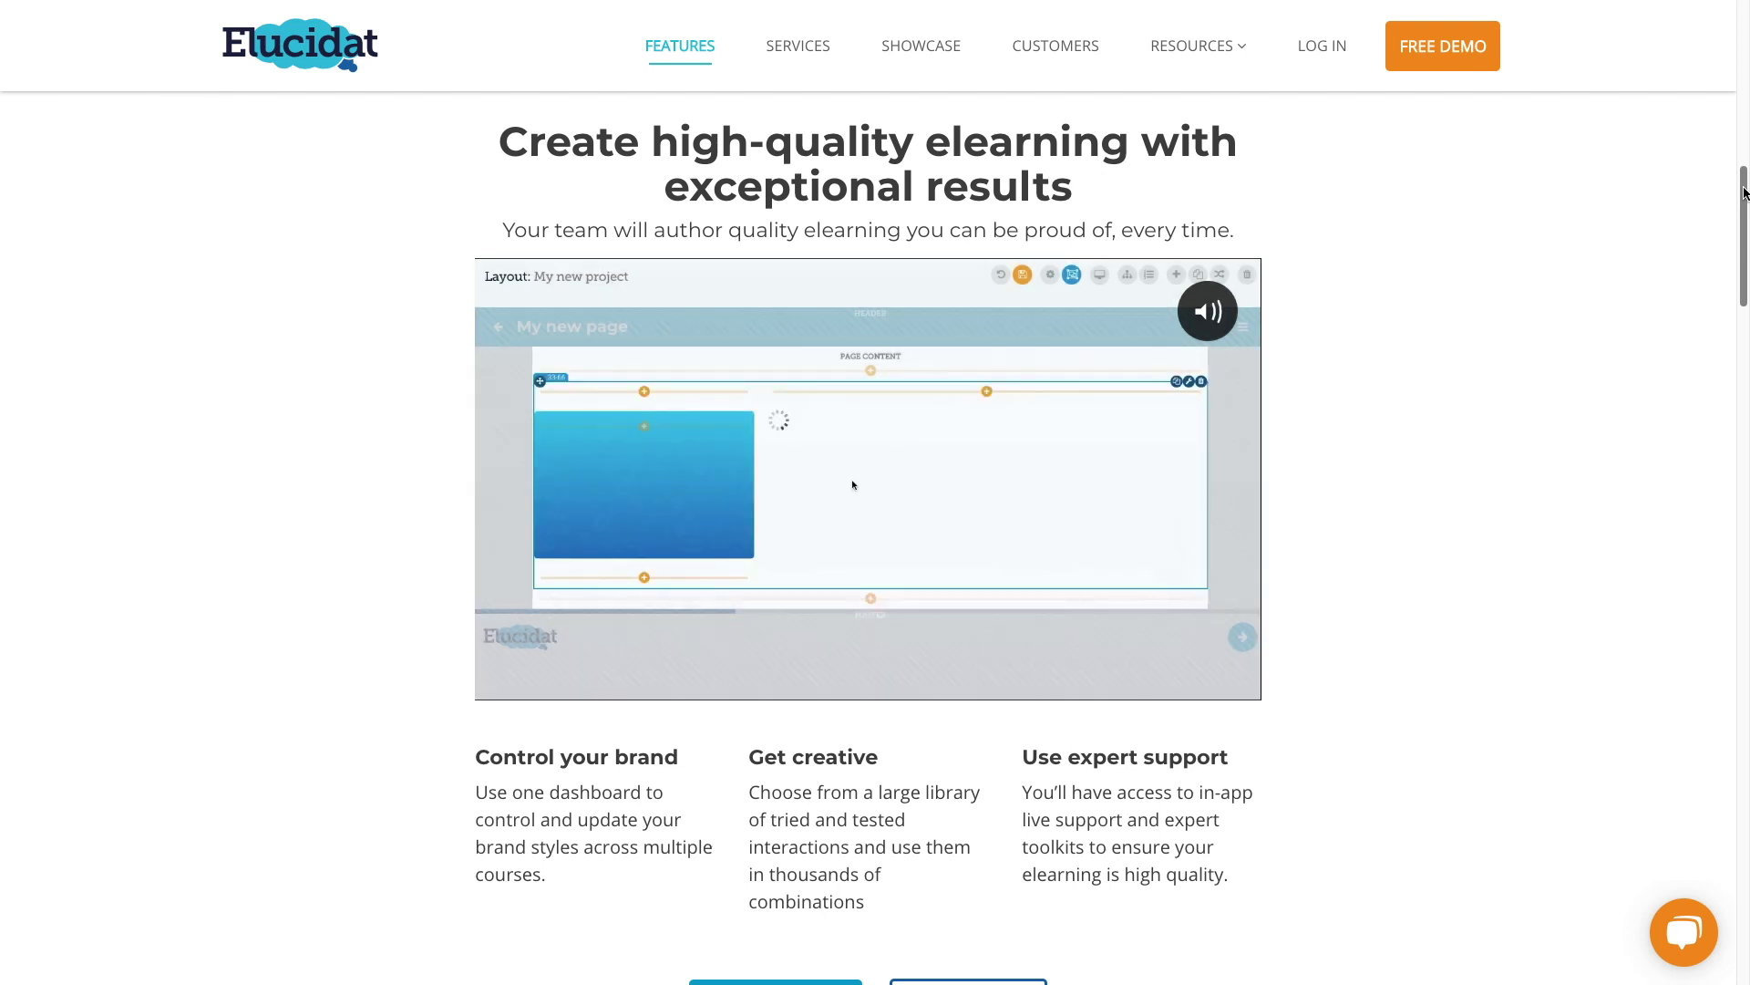
left_click_drag(1743, 193, 1741, 351)
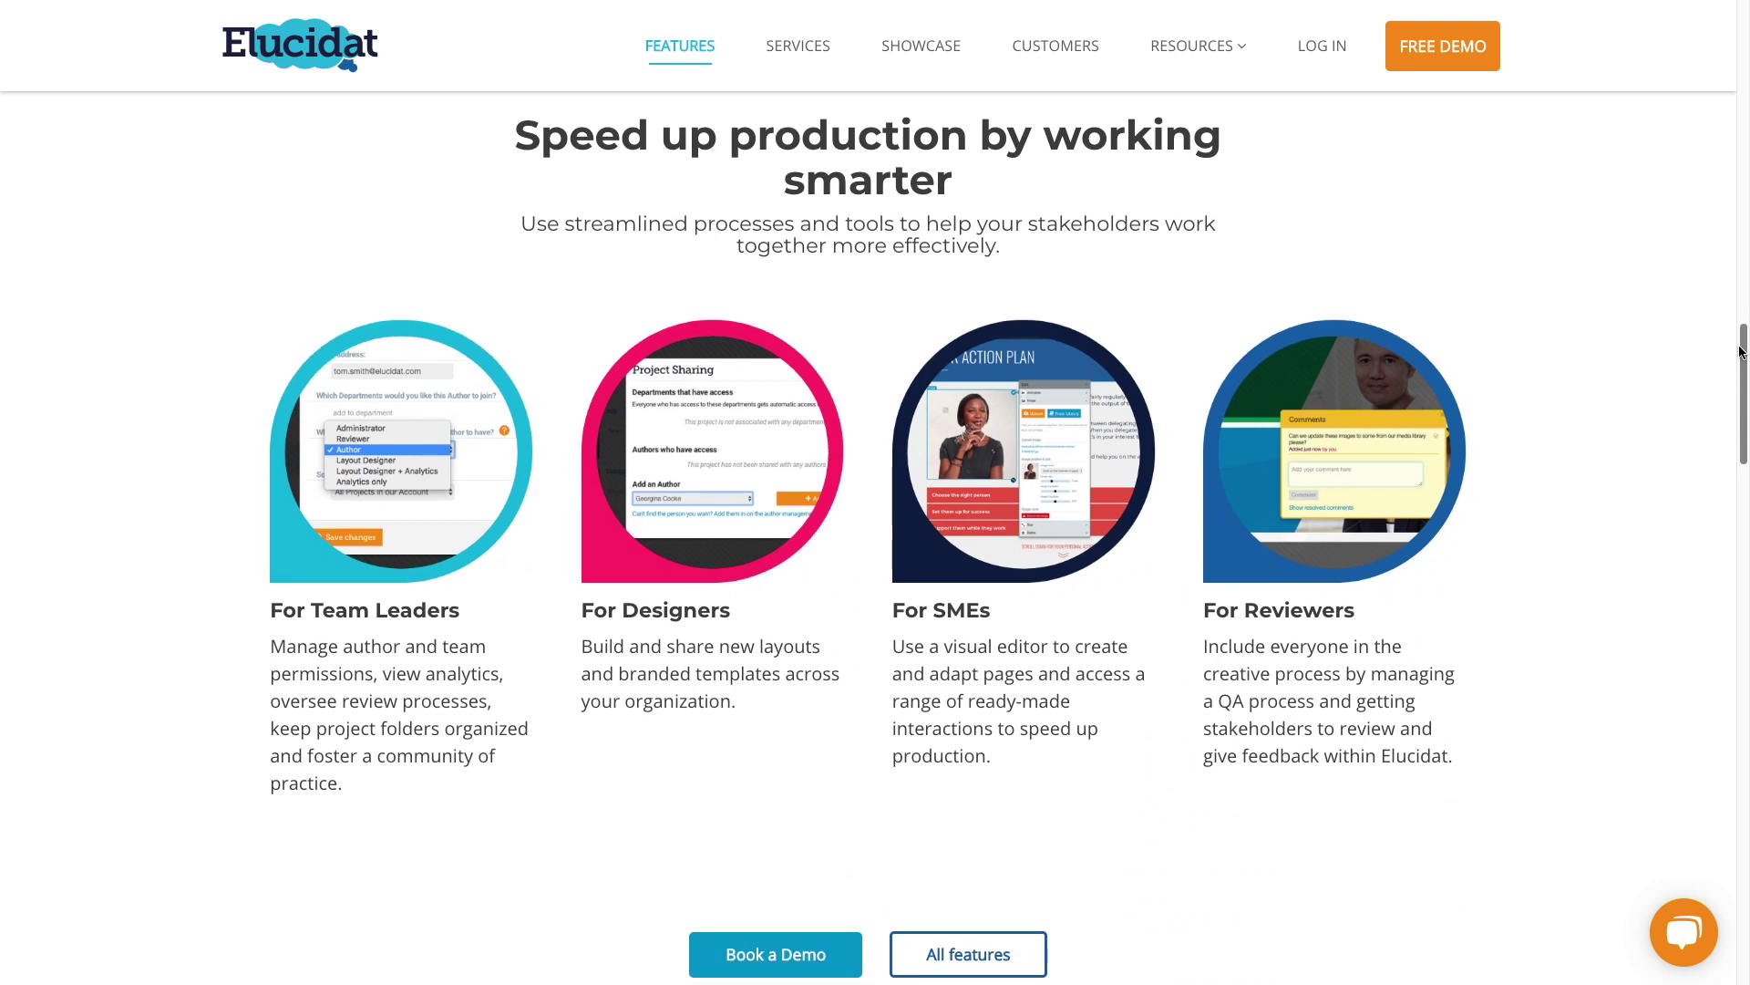
left_click_drag(1741, 351, 1740, 501)
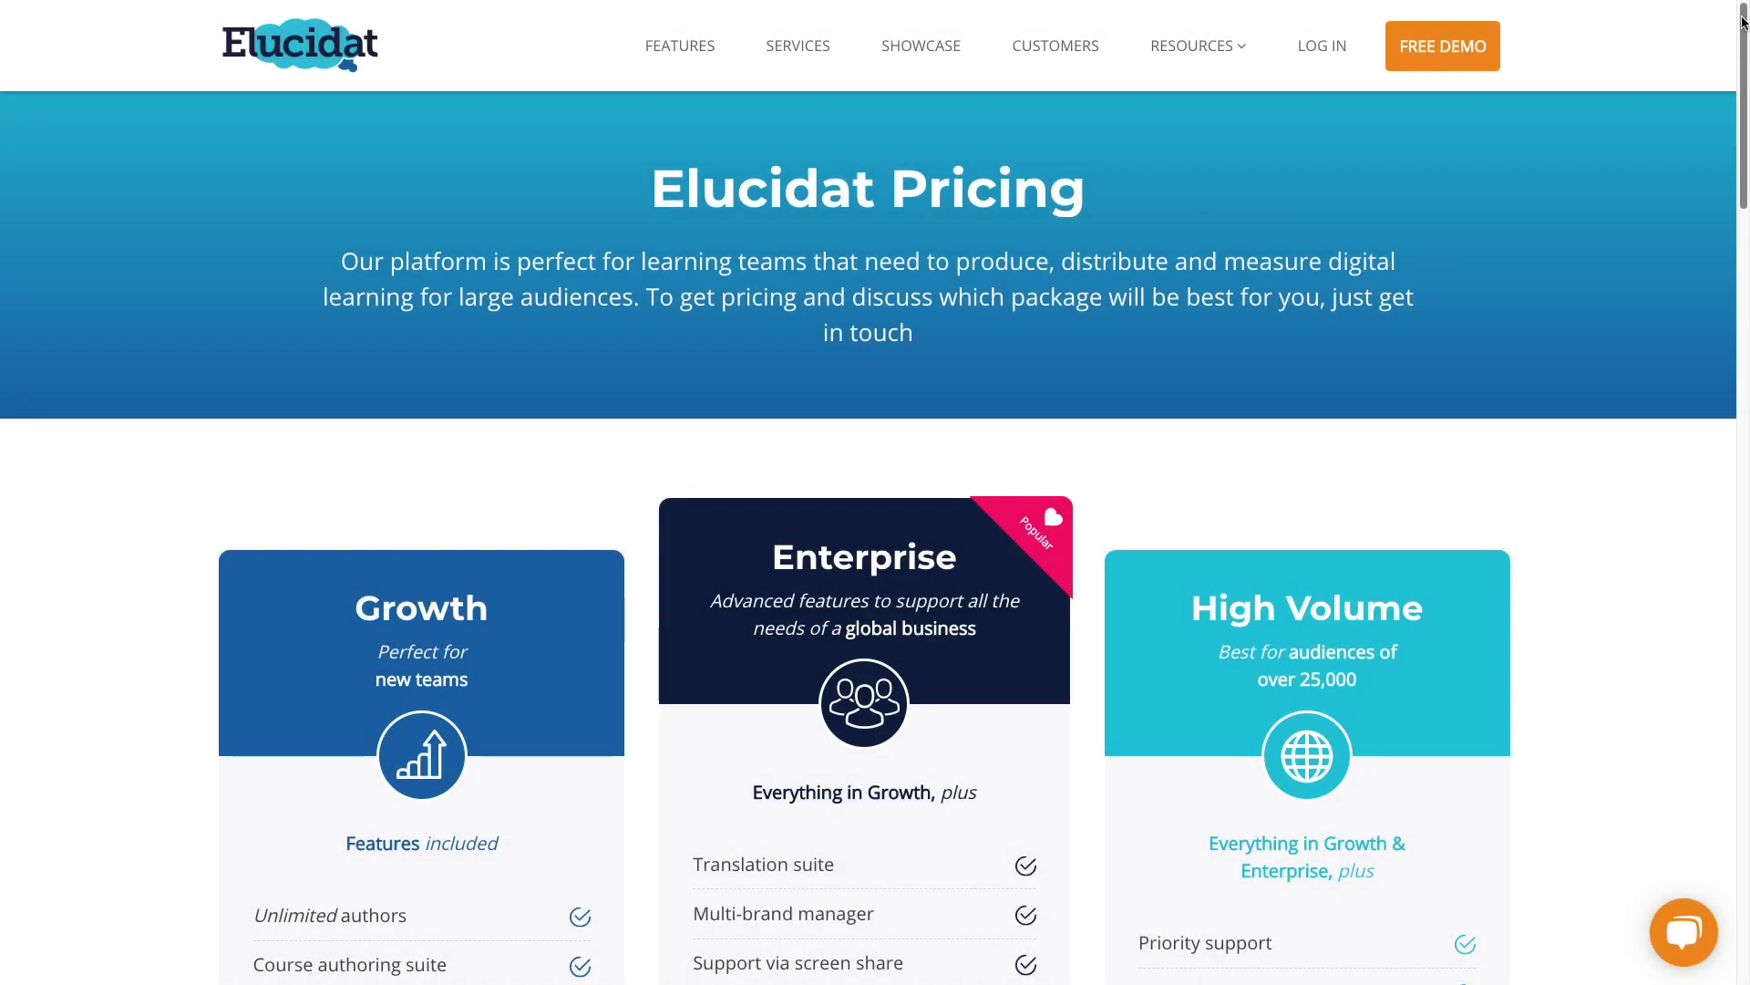
left_click_drag(1741, 21, 1742, 164)
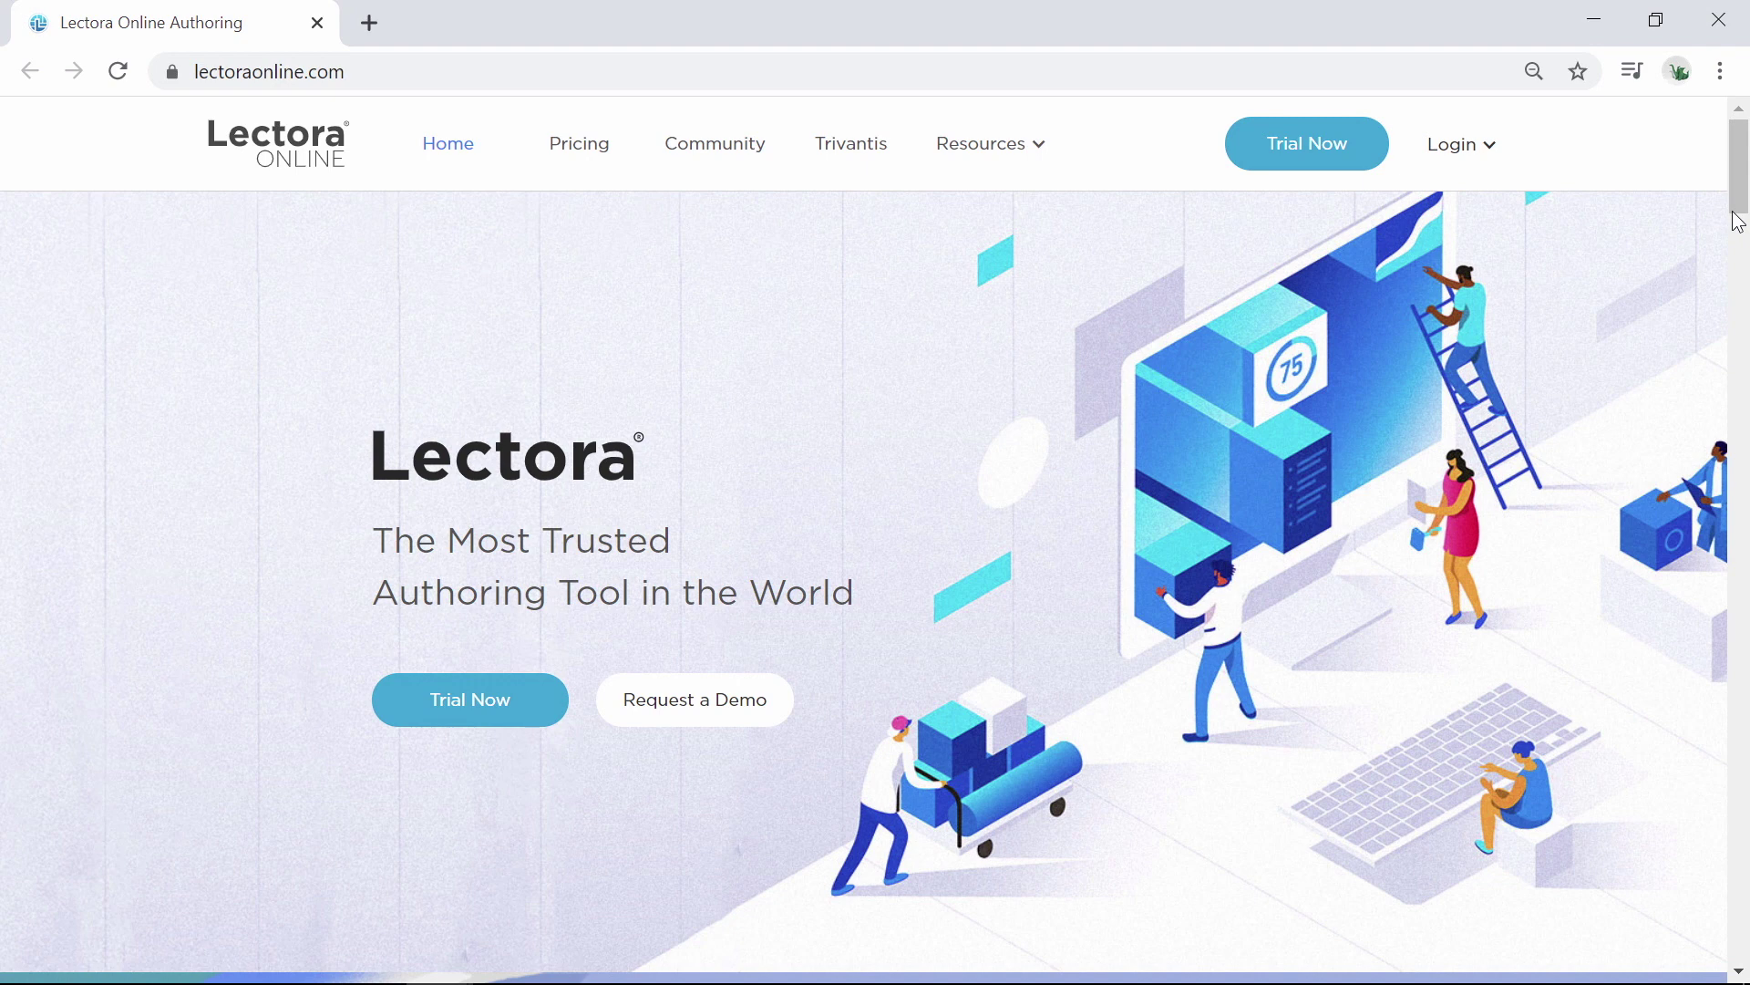
Scroll down the lectoraonline.com homepage.
left_click_drag(1742, 146, 1746, 363)
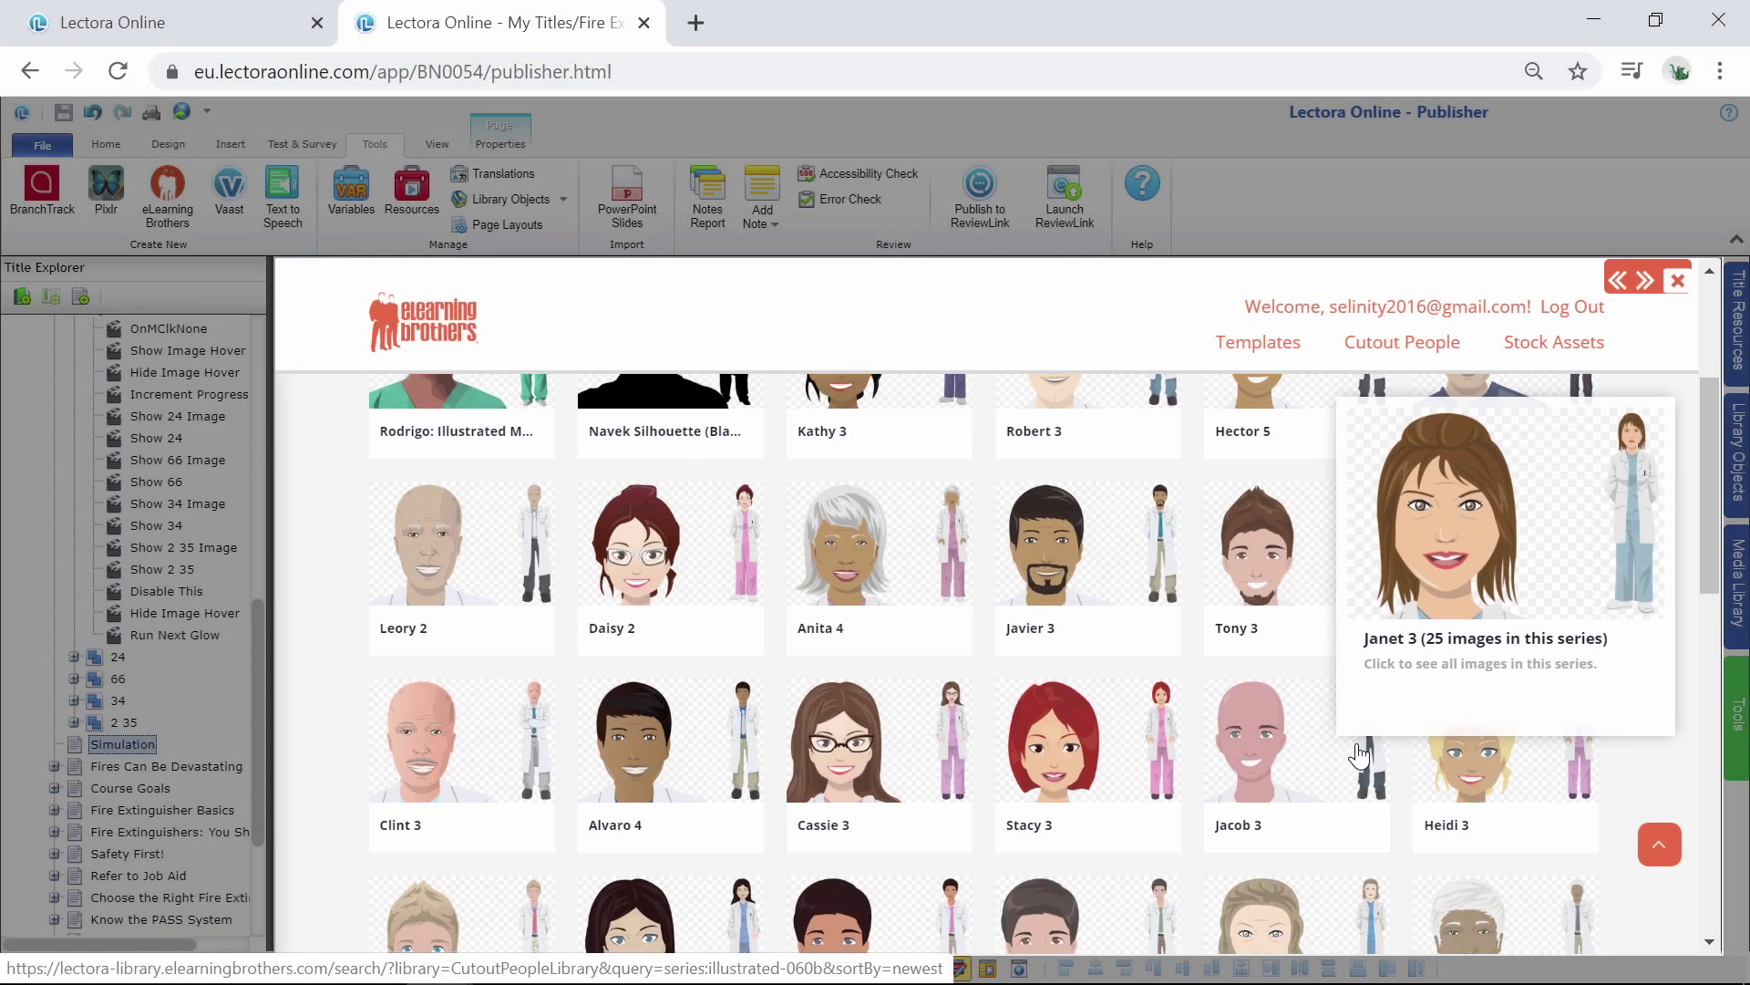
Preview character series in the Cutout People library, such as Janet 3, Jacob 3 and Cassie 3.
mouse_move(1279, 769)
mouse_move(833, 768)
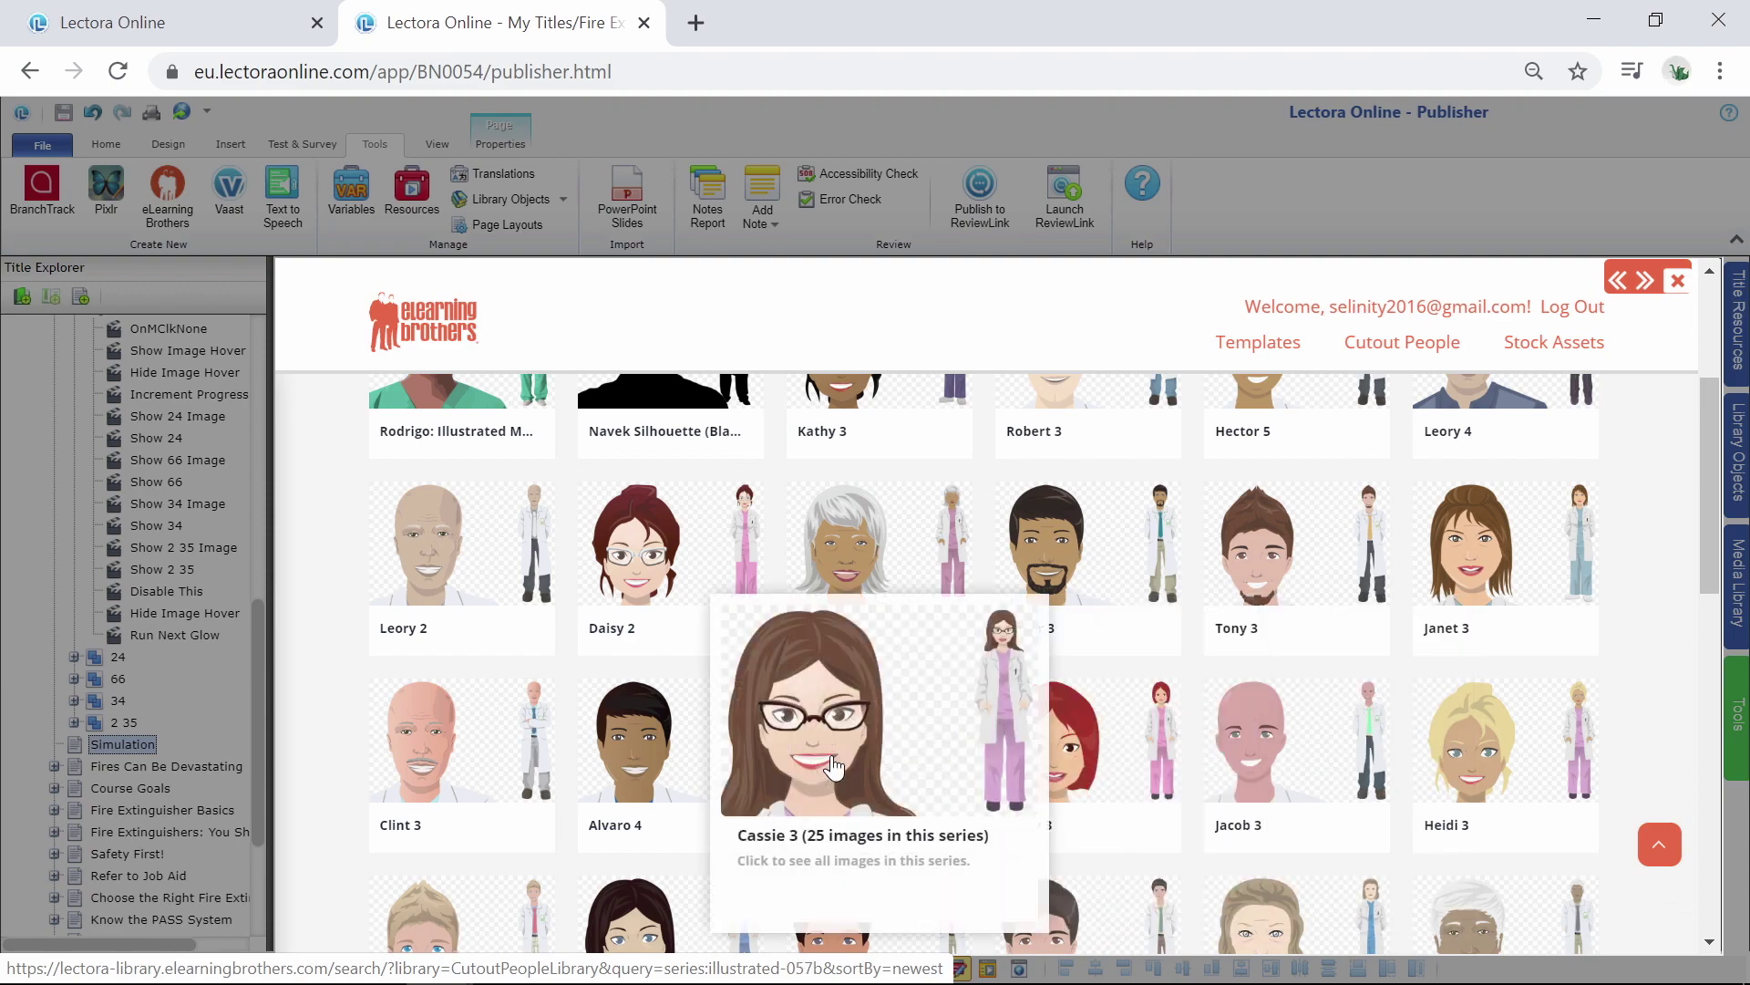